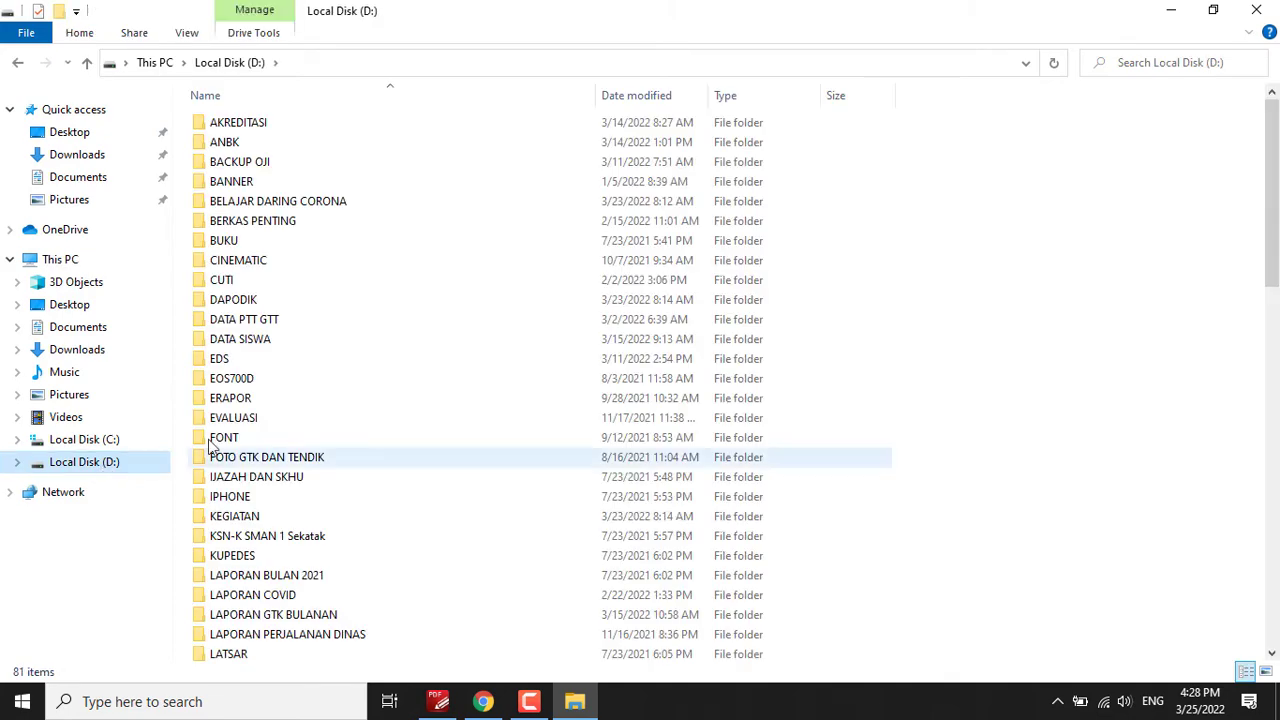
# Open the DENAH BANGUNAN workbook from the DAPODIK\SARPRAS folder on drive D and maximize its window.
pyautogui.doubleClick(257, 300)
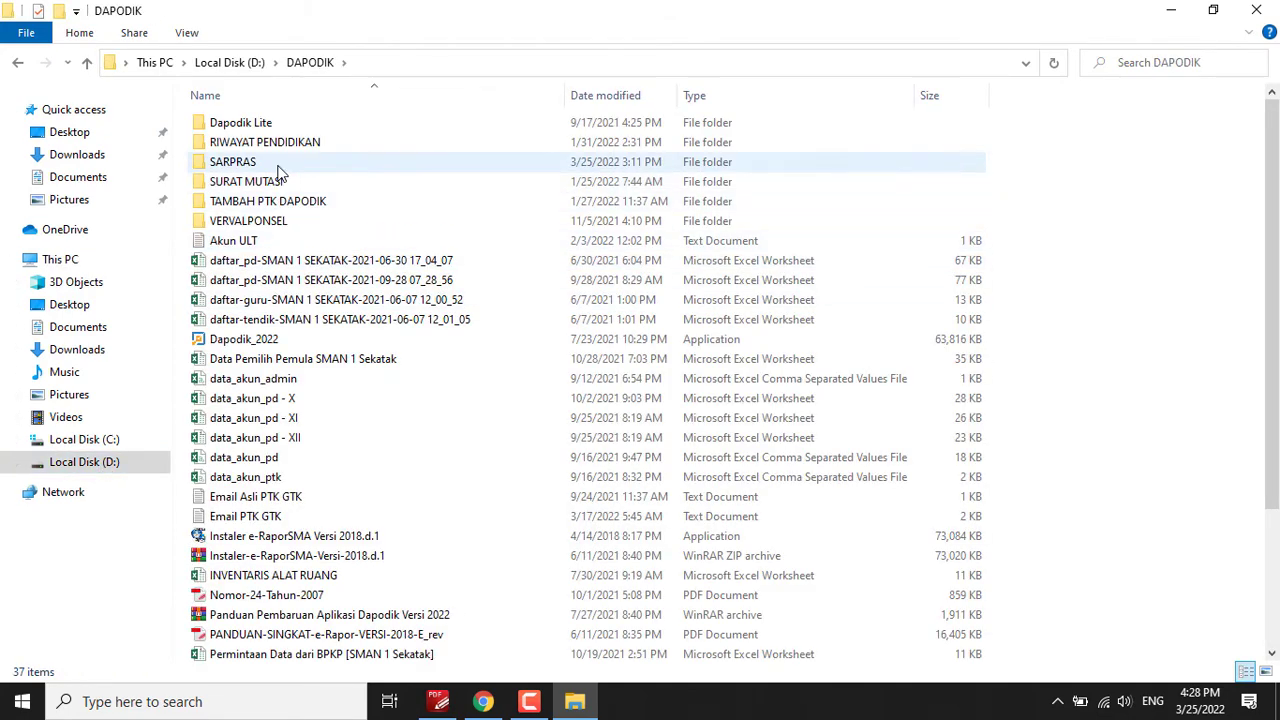
pyautogui.doubleClick(278, 171)
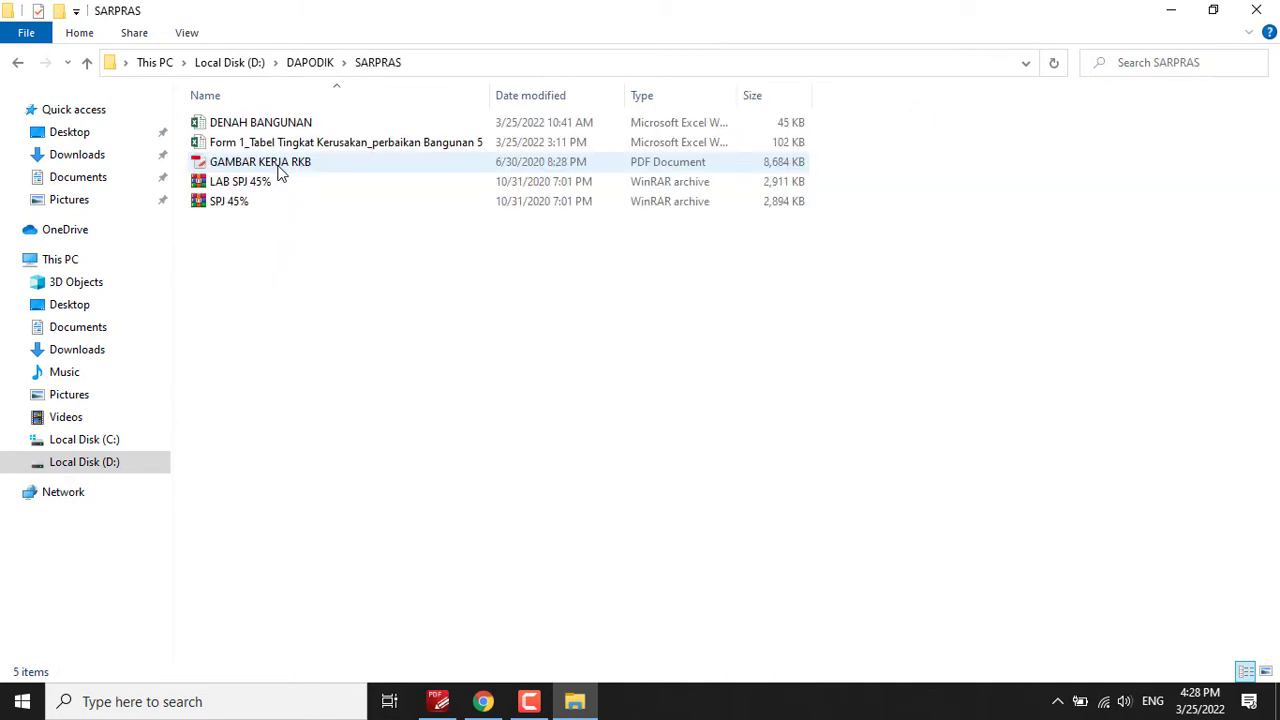
pyautogui.doubleClick(300, 123)
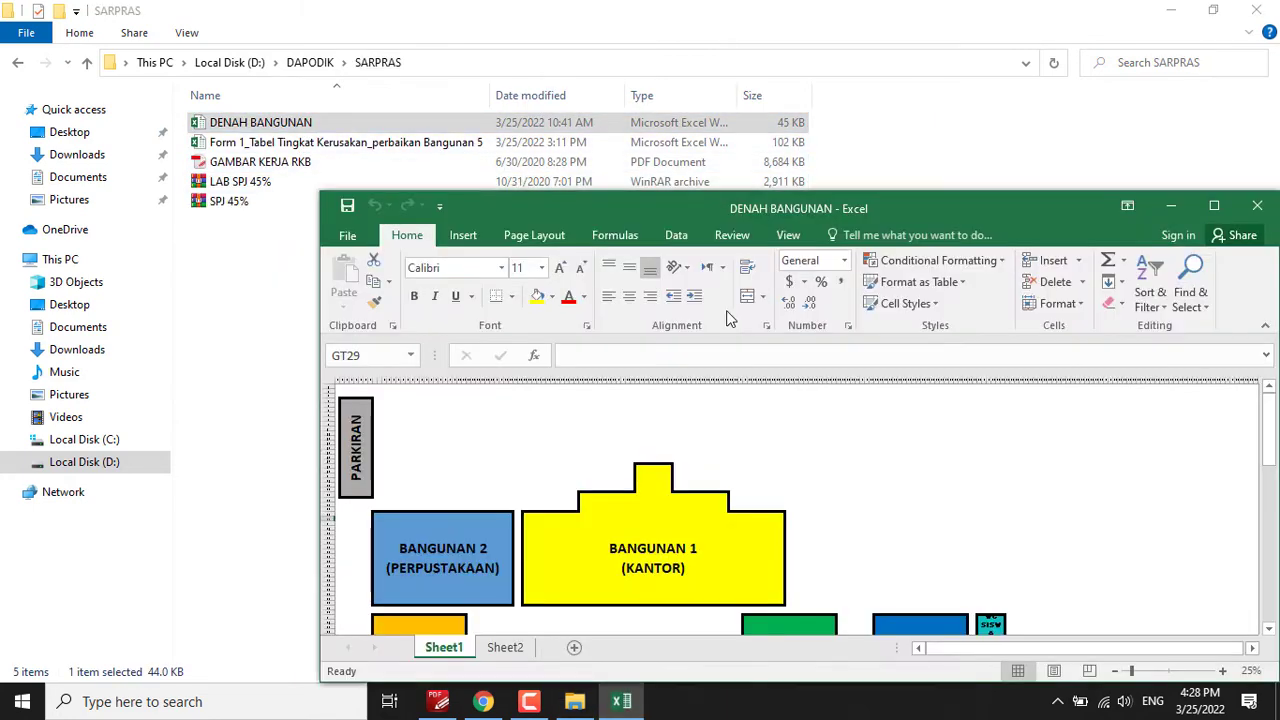
pyautogui.scroll(-3, 780, 442)
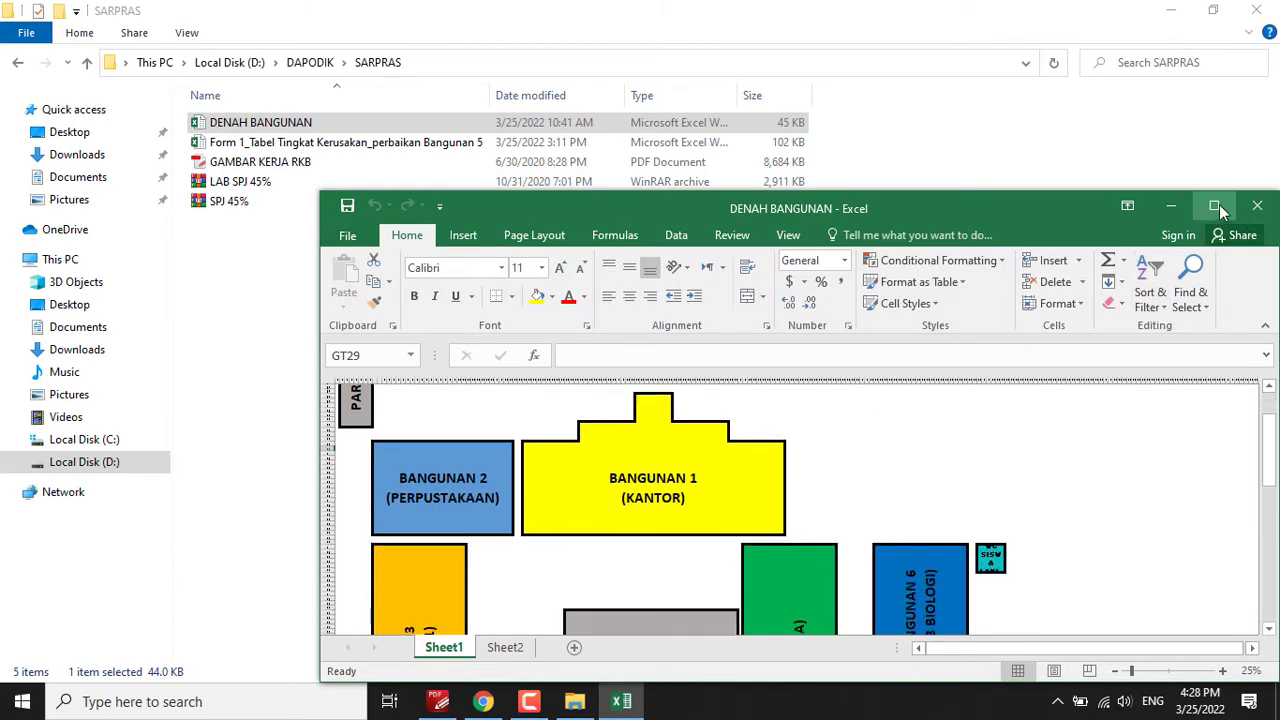
pyautogui.click(1214, 206)
pyautogui.scroll(3, 680, 437)
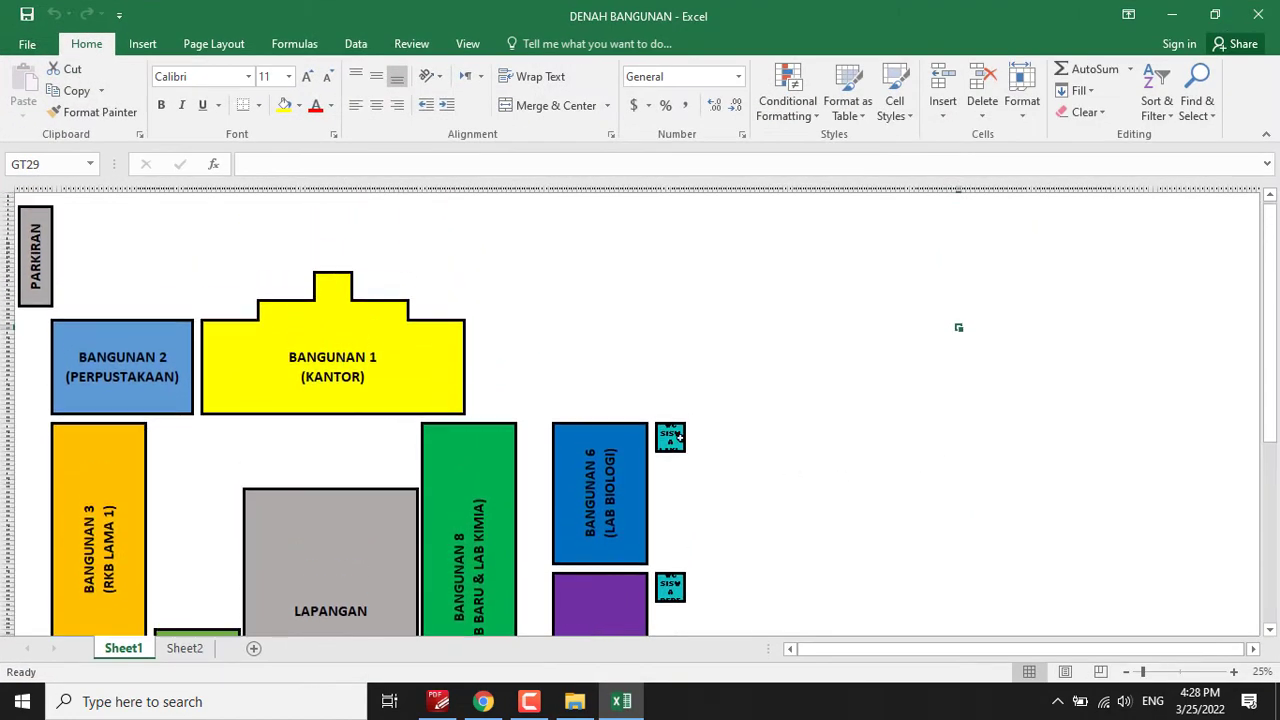
# Examine the office building BANGUNAN 1 (KANTOR) and its surroundings on the Sheet1 site plan.
pyautogui.click(845, 337)
pyautogui.click(421, 366)
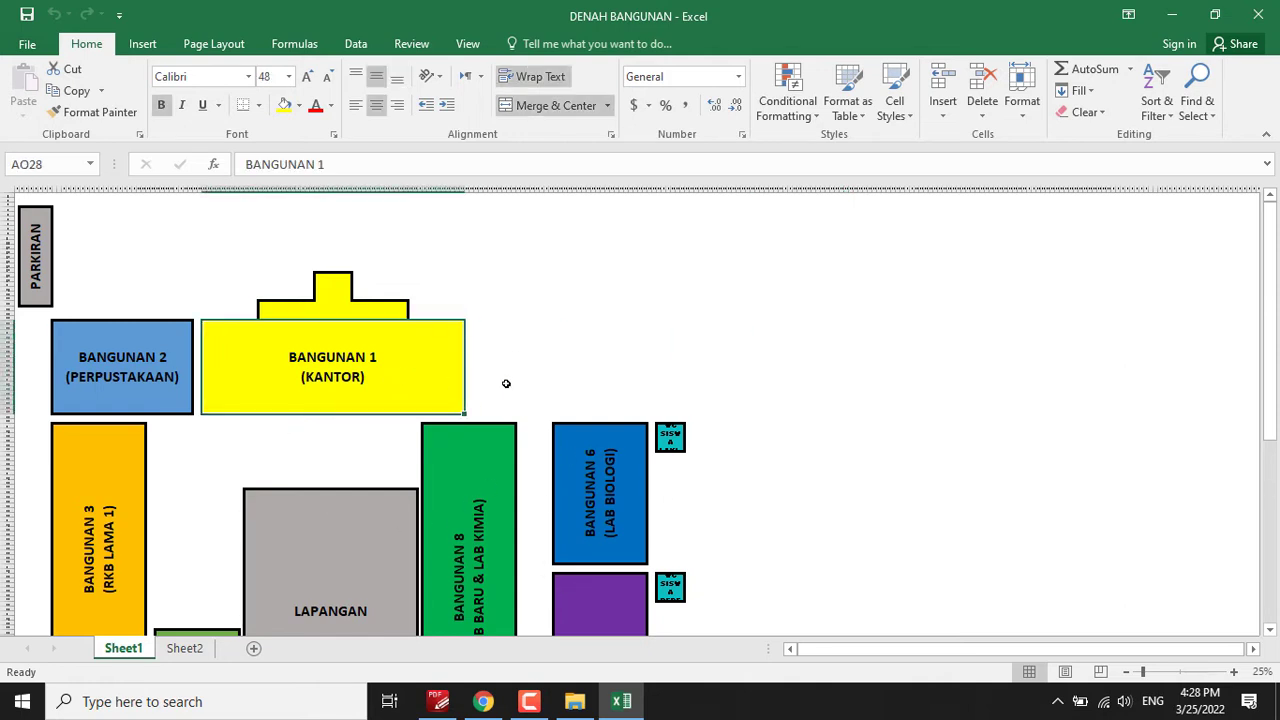
pyautogui.click(659, 365)
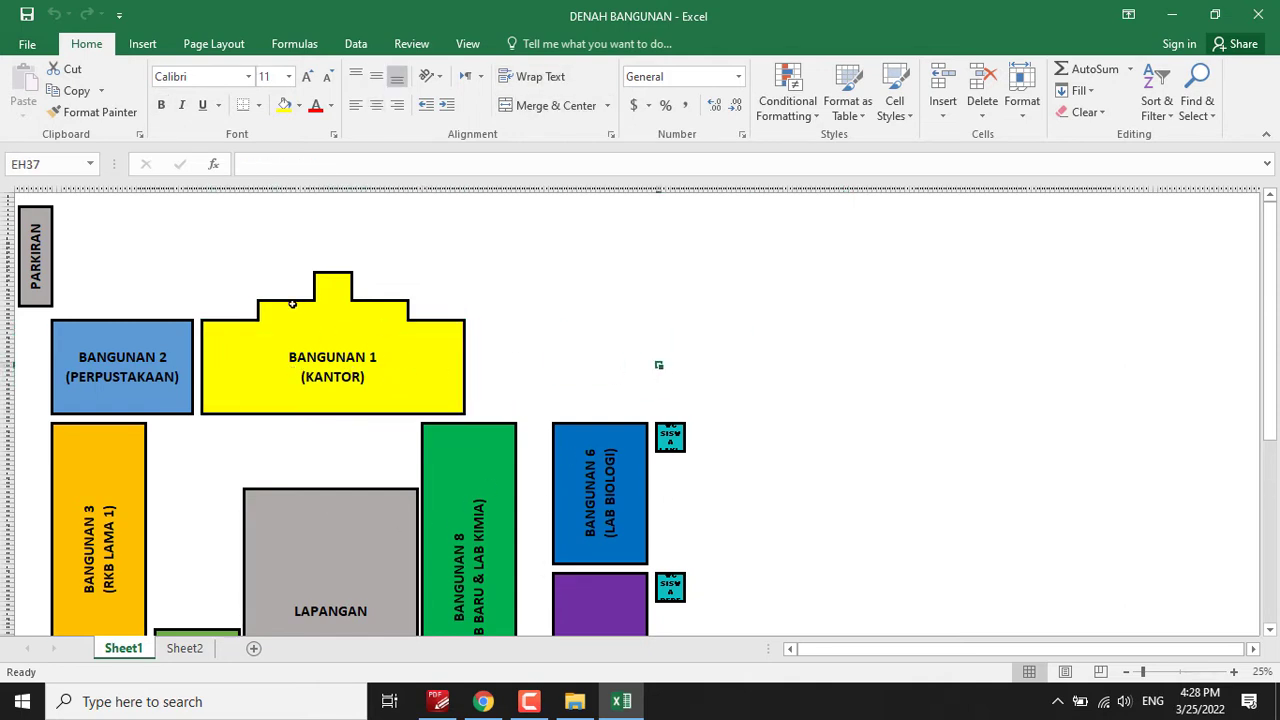
pyautogui.click(402, 345)
pyautogui.click(562, 347)
pyautogui.scroll(-3, 563, 347)
pyautogui.scroll(-6, 566, 351)
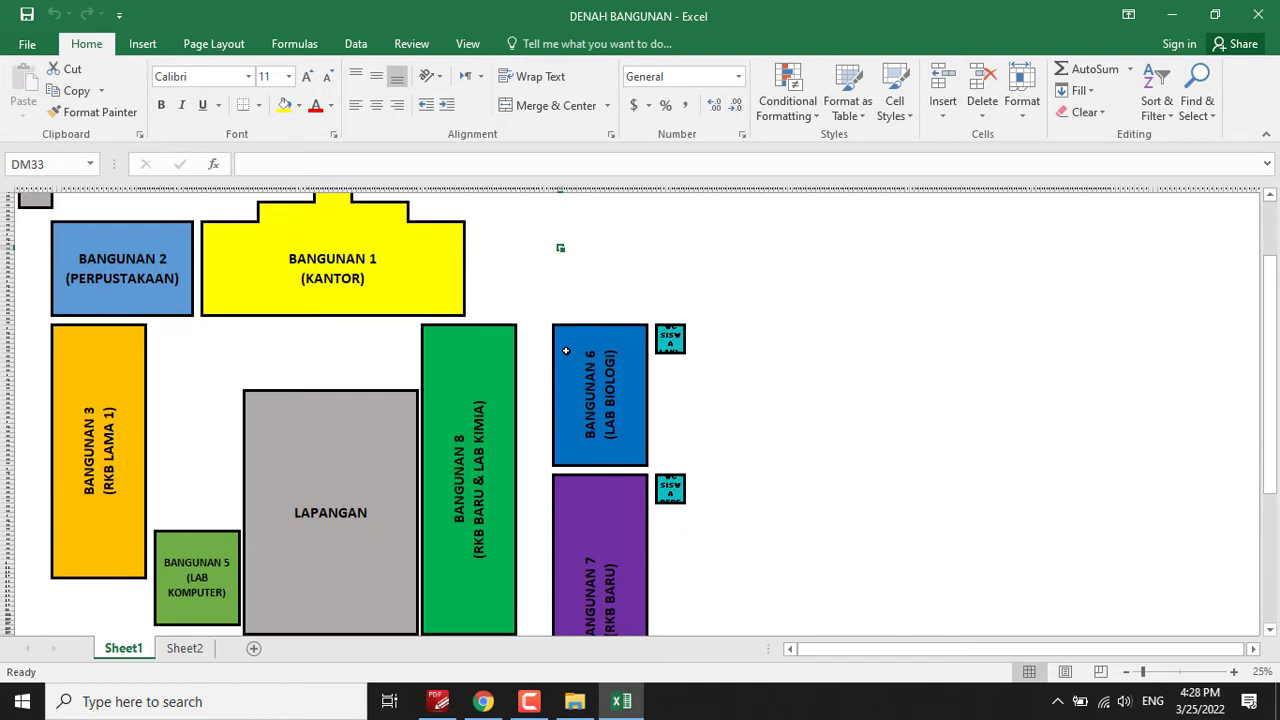
pyautogui.scroll(6, 564, 355)
# Go through the numbered buildings on the site plan, from BANGUNAN 1, 2 and 3 to BANGUNAN 9.
pyautogui.click(361, 326)
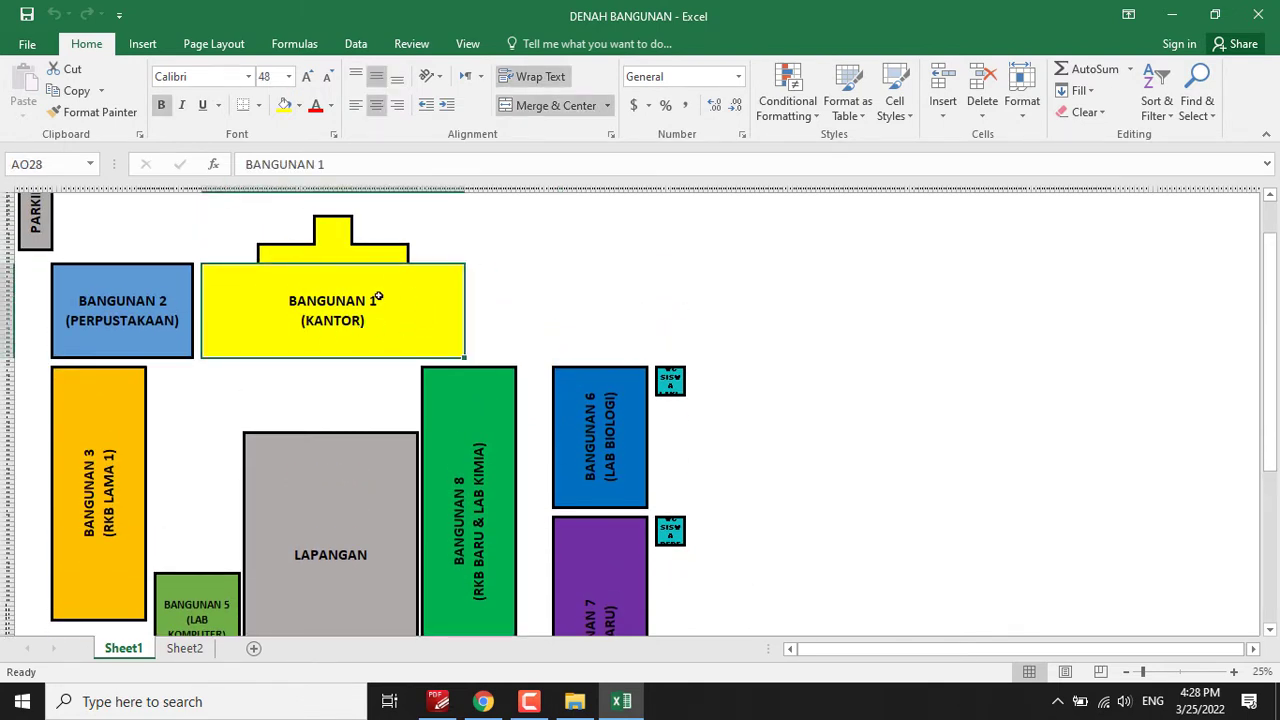
pyautogui.click(160, 328)
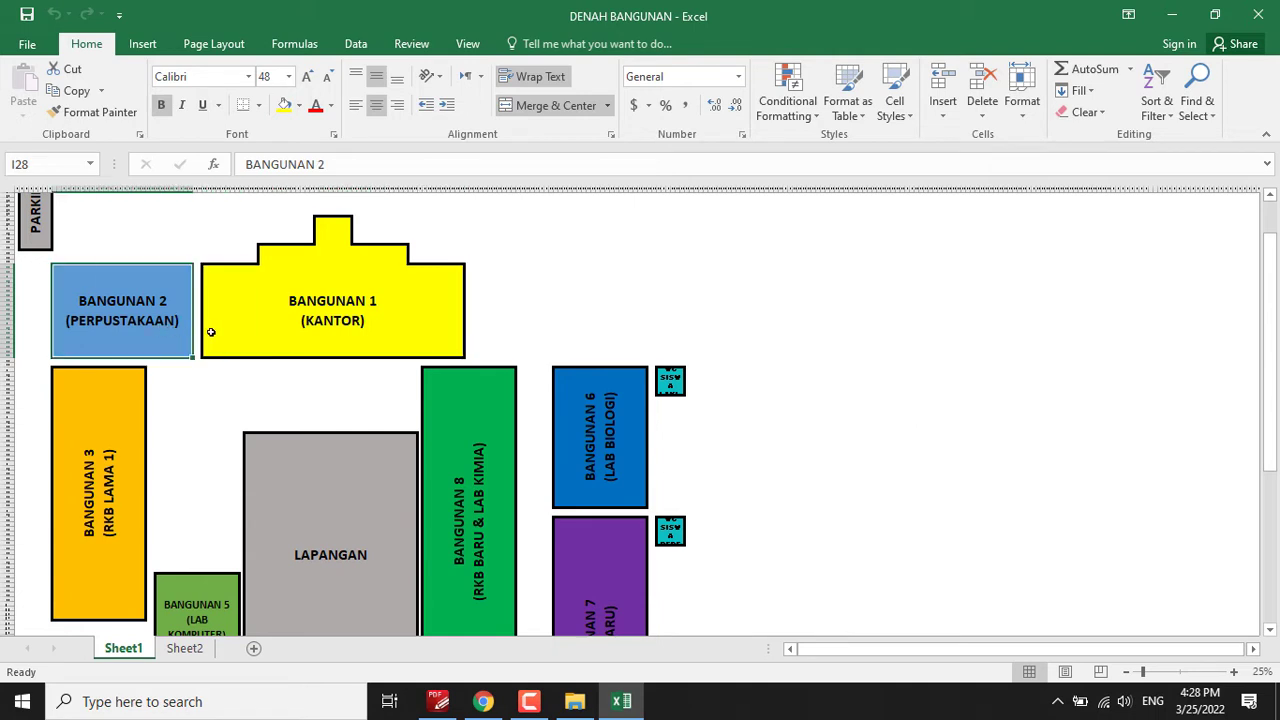
pyautogui.click(107, 459)
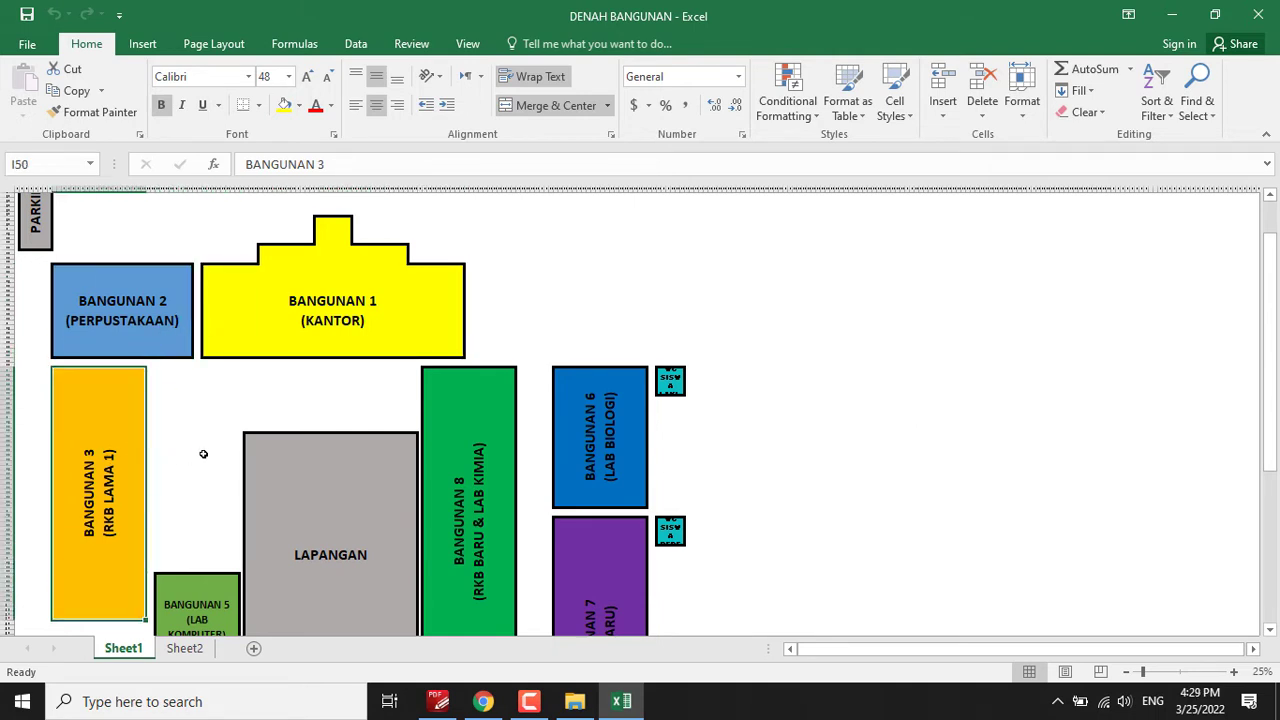
pyautogui.scroll(-10, 607, 398)
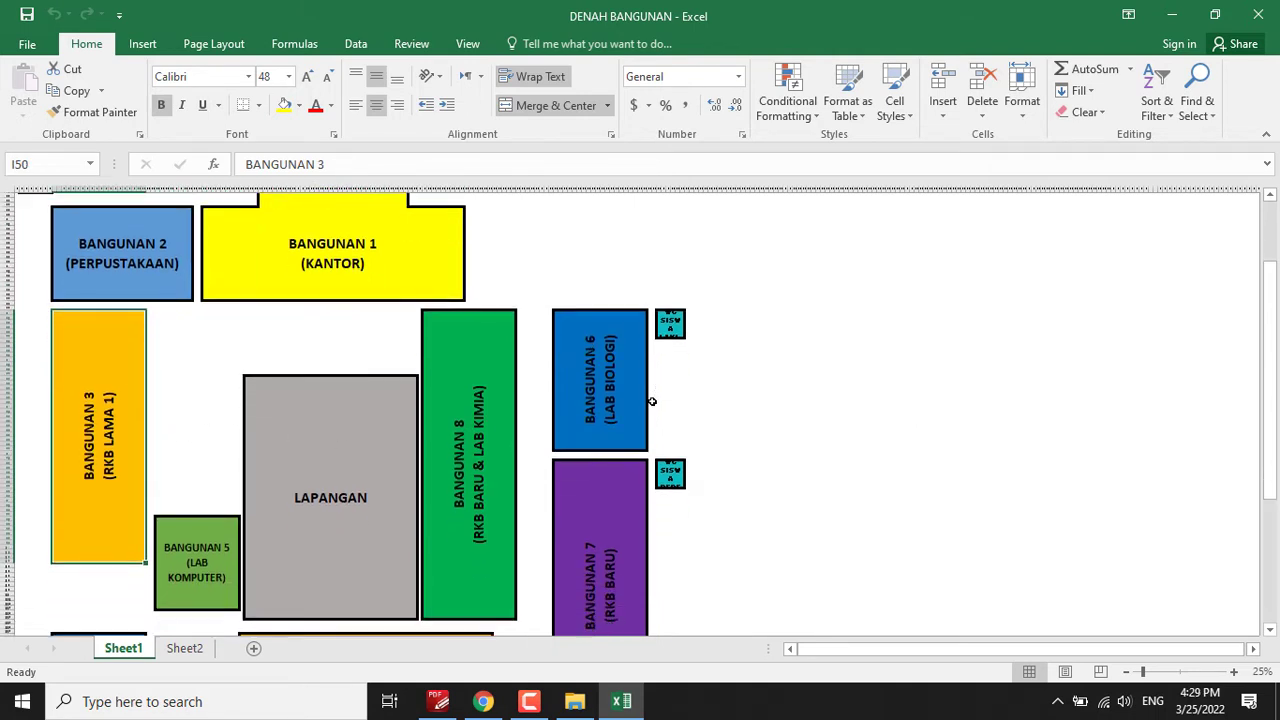
pyautogui.click(97, 554)
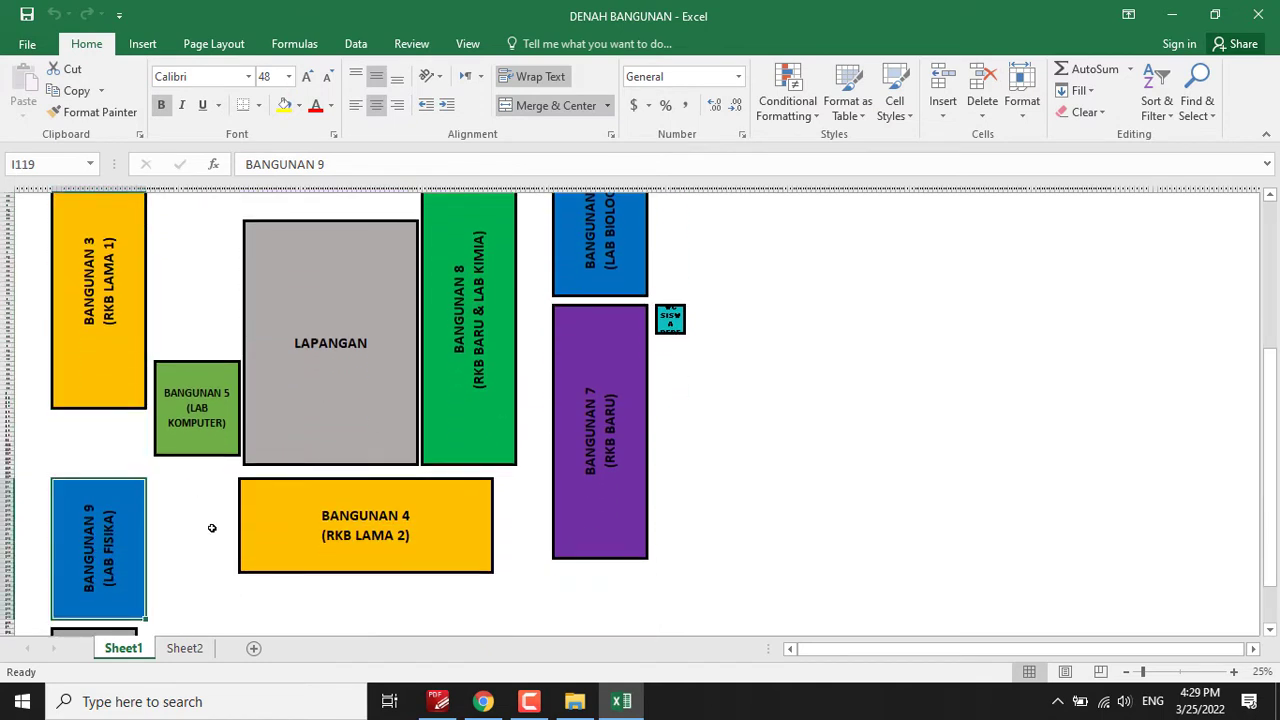
pyautogui.scroll(-2, 212, 528)
pyautogui.scroll(9, 212, 528)
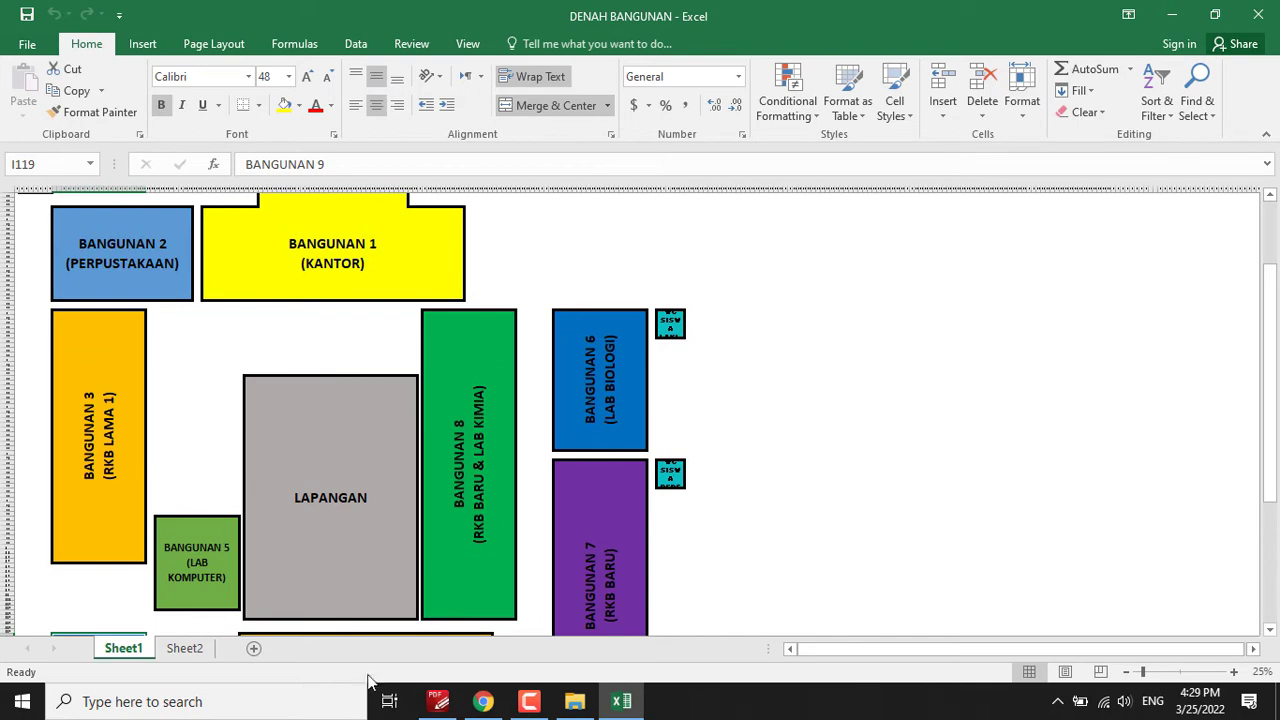
# Switch to Dapodik in Chrome and open the Tanah & Bangunan data to review the school's building list.
pyautogui.click(483, 701)
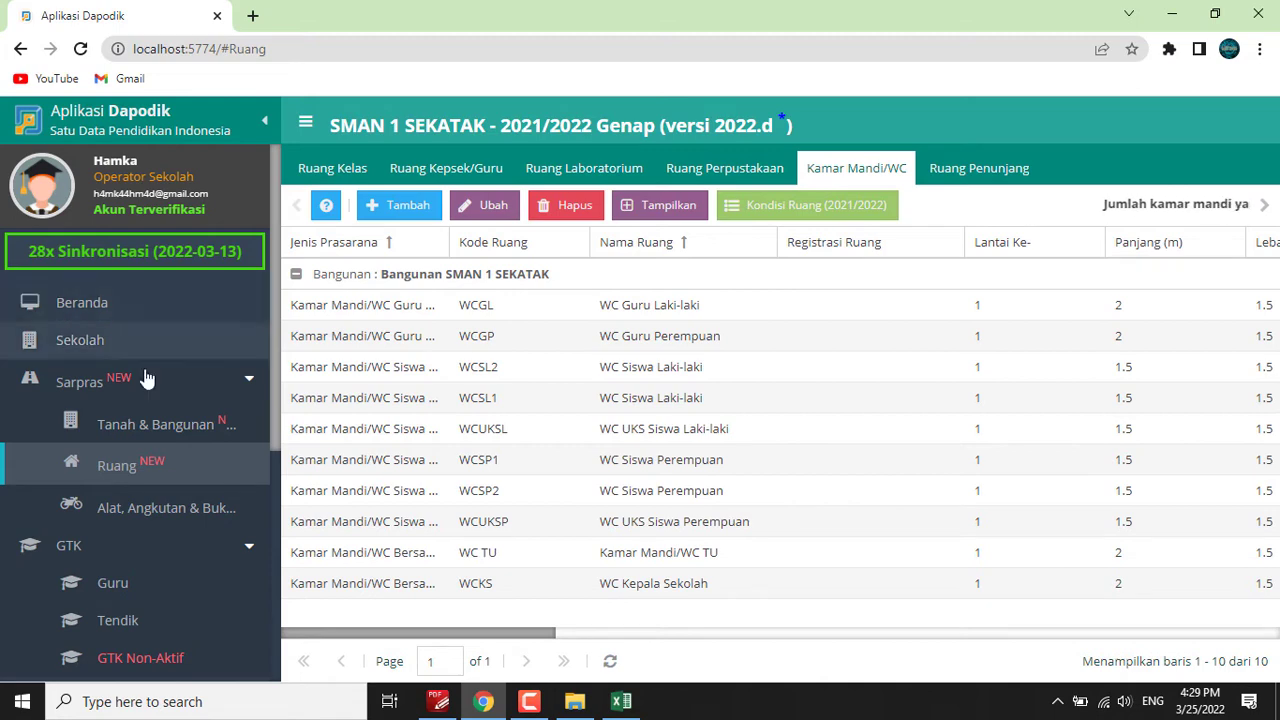
pyautogui.click(169, 422)
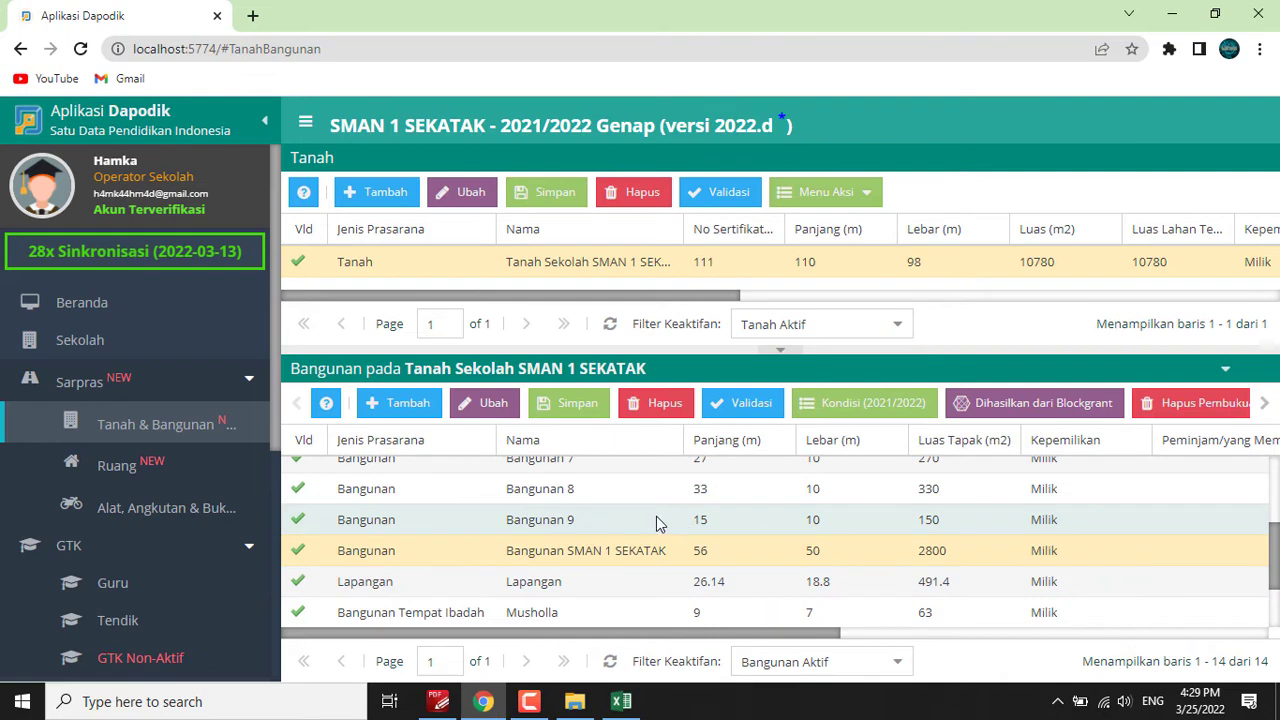
pyautogui.scroll(3, 597, 535)
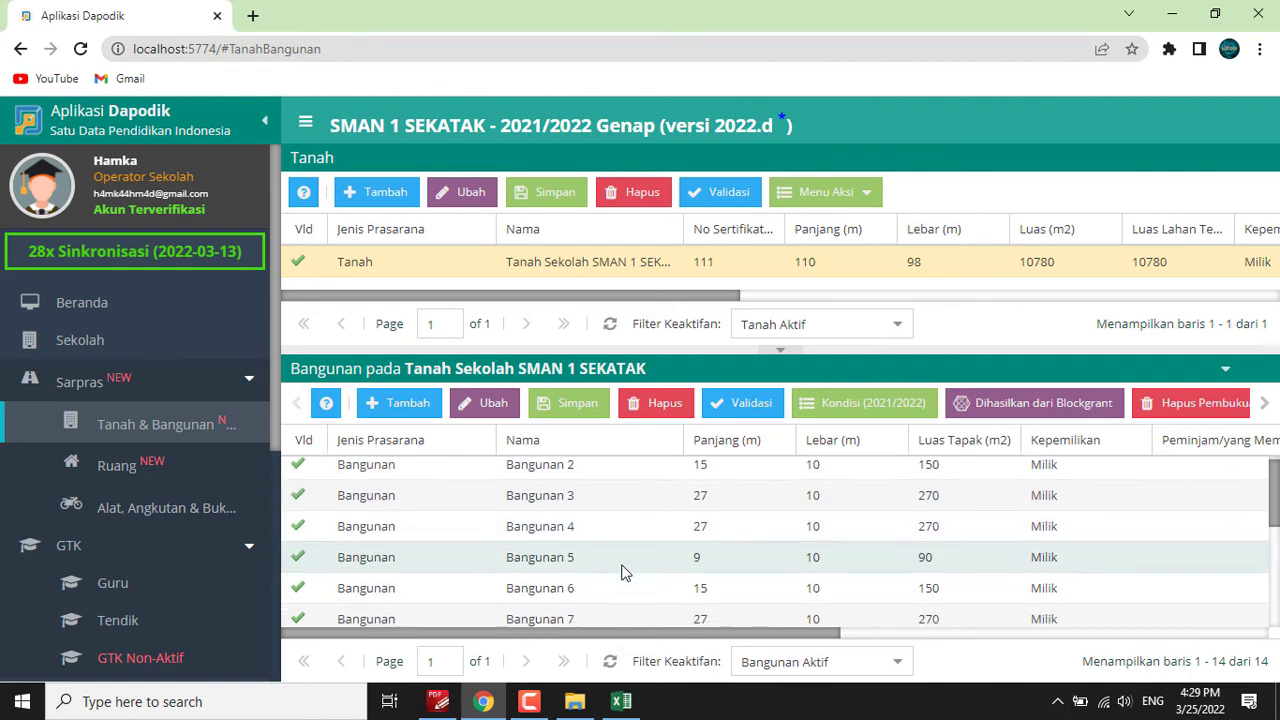
pyautogui.scroll(-3, 621, 566)
pyautogui.scroll(-2, 609, 513)
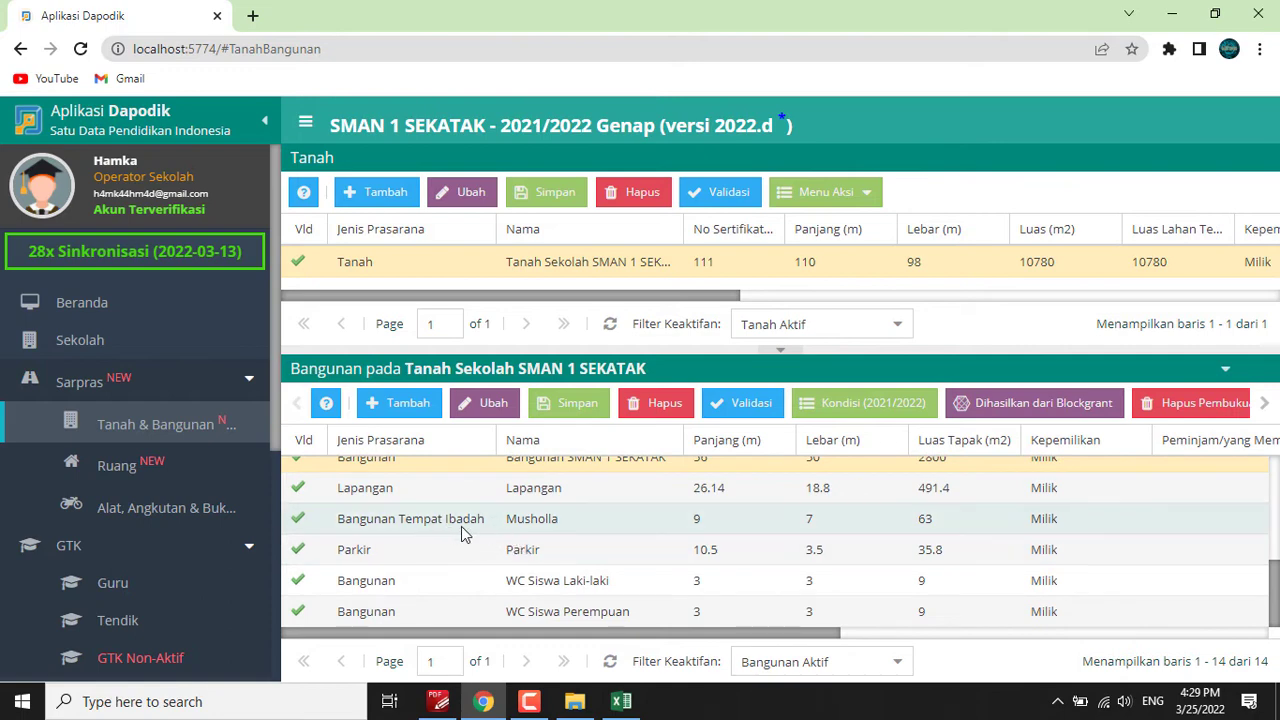
# View the Jenis prasarana options in the new building form, and close the form without saving.
pyautogui.click(400, 403)
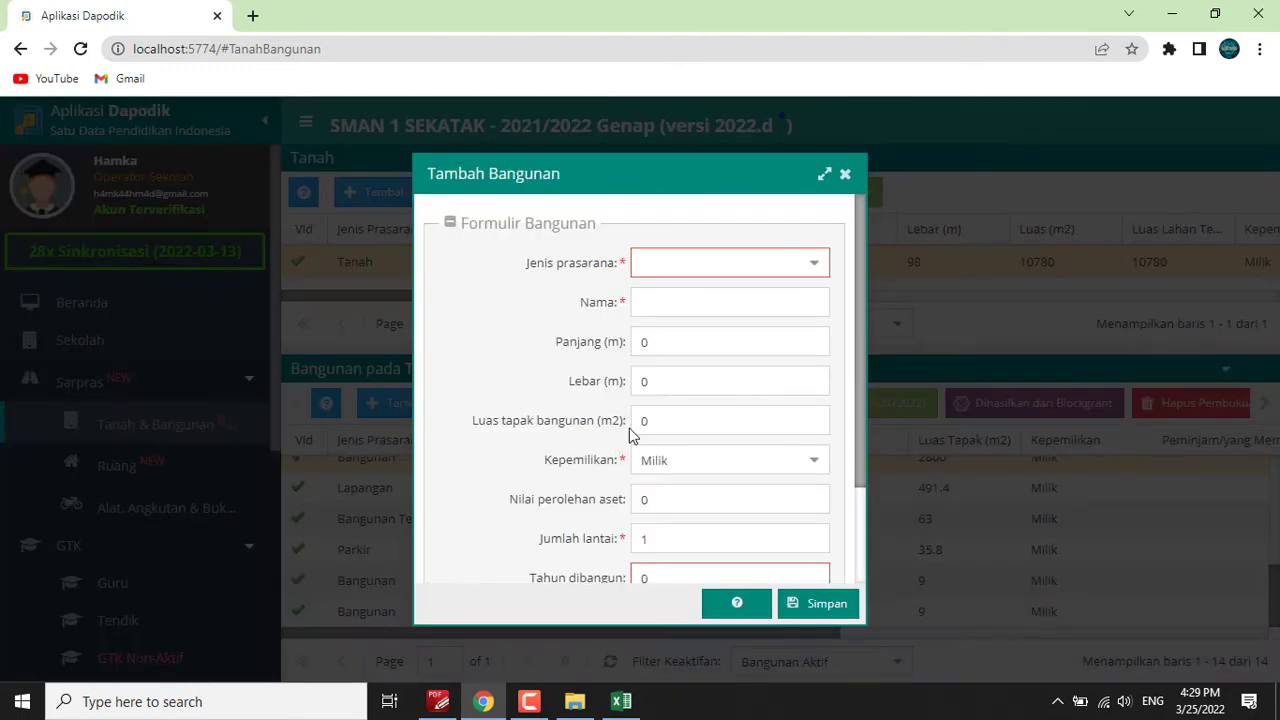
pyautogui.click(814, 263)
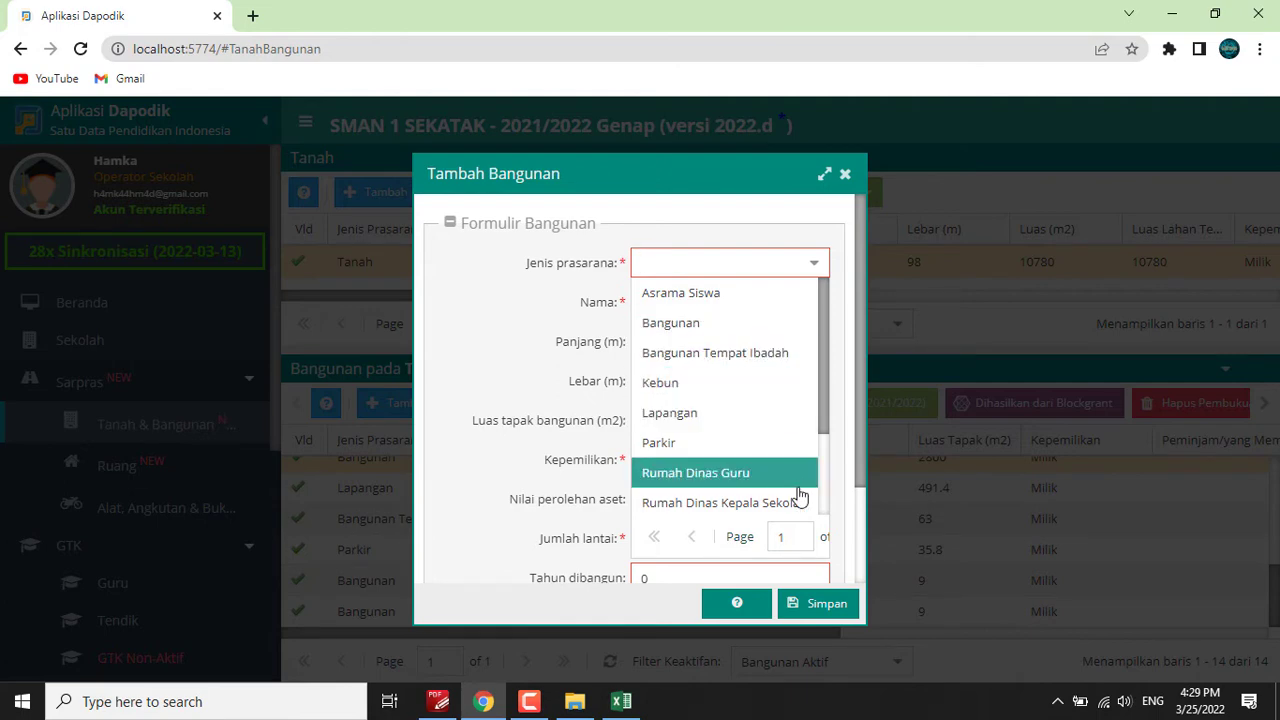
pyautogui.click(845, 177)
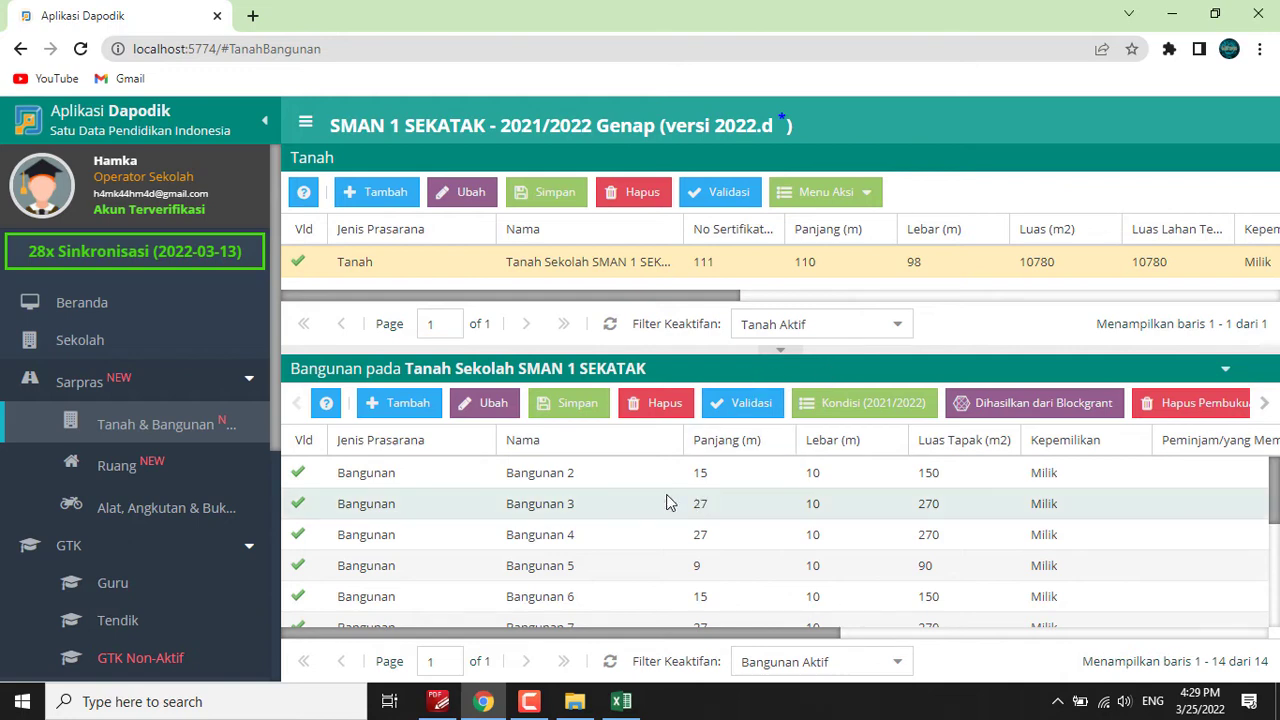
# Review the registered buildings and select the Bangunan SMAN 1 SEKATAK record.
pyautogui.scroll(-3, 470, 537)
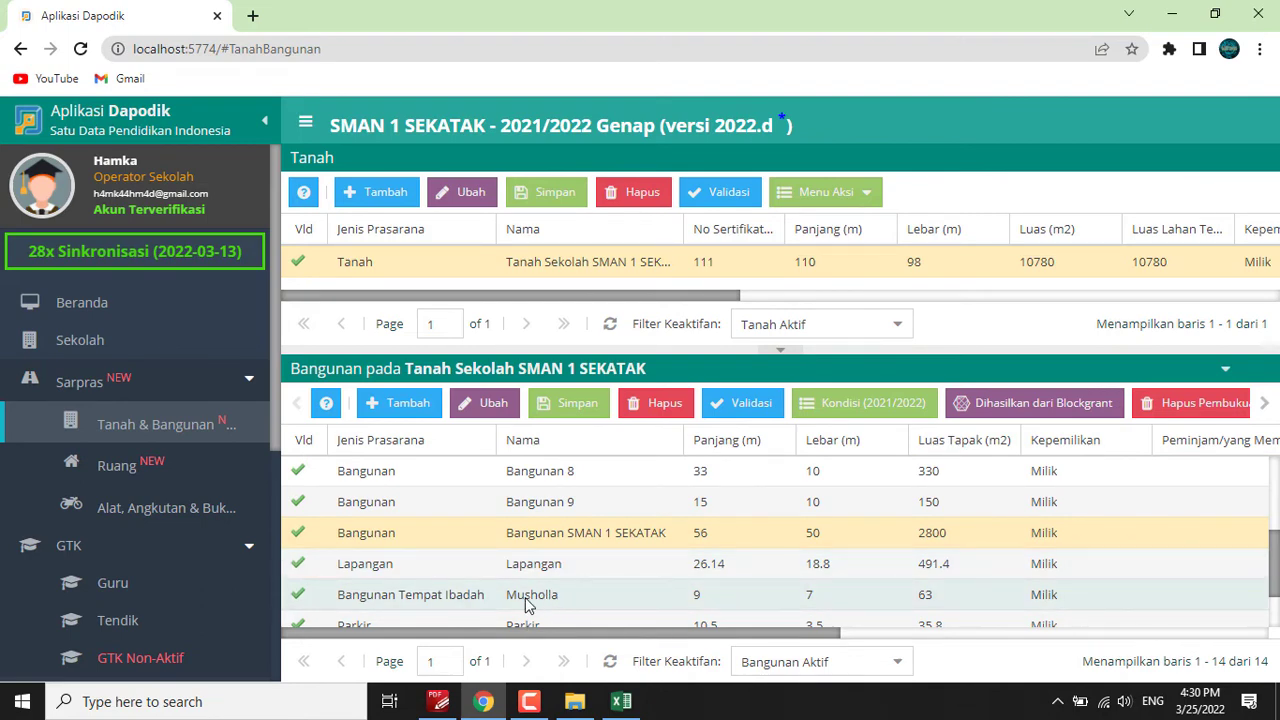
pyautogui.scroll(3, 715, 567)
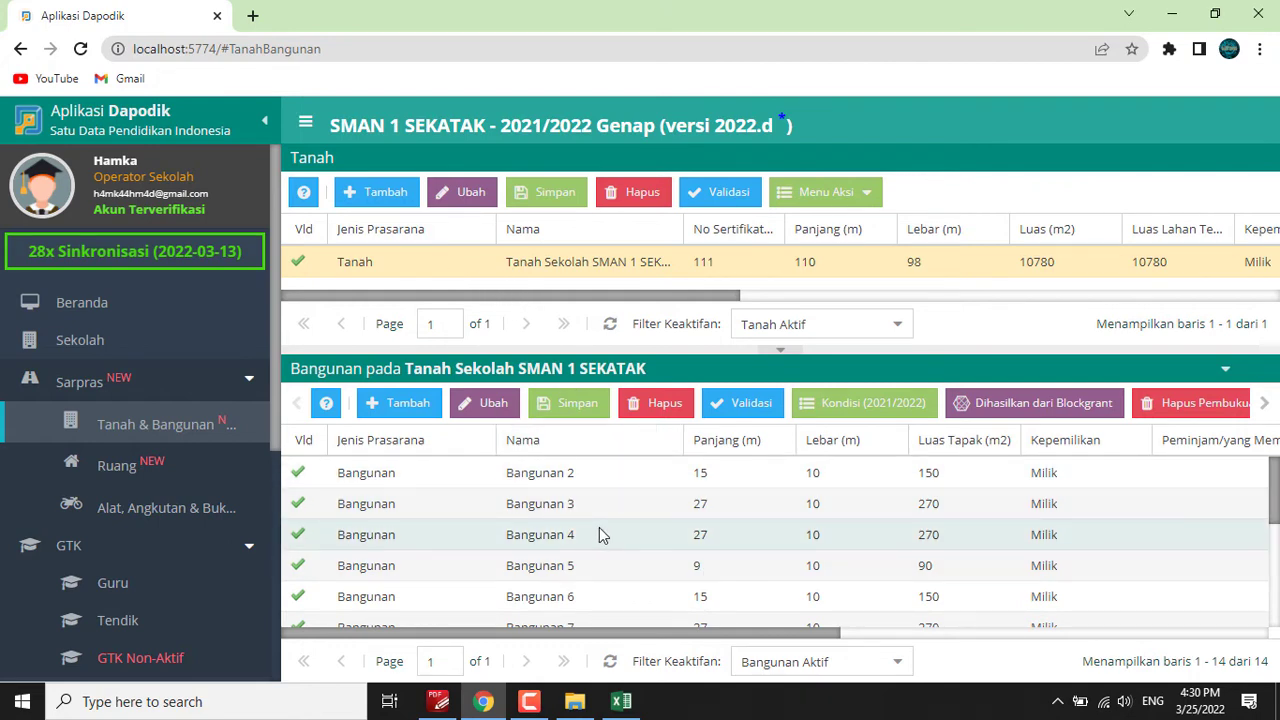
pyautogui.scroll(-3, 599, 534)
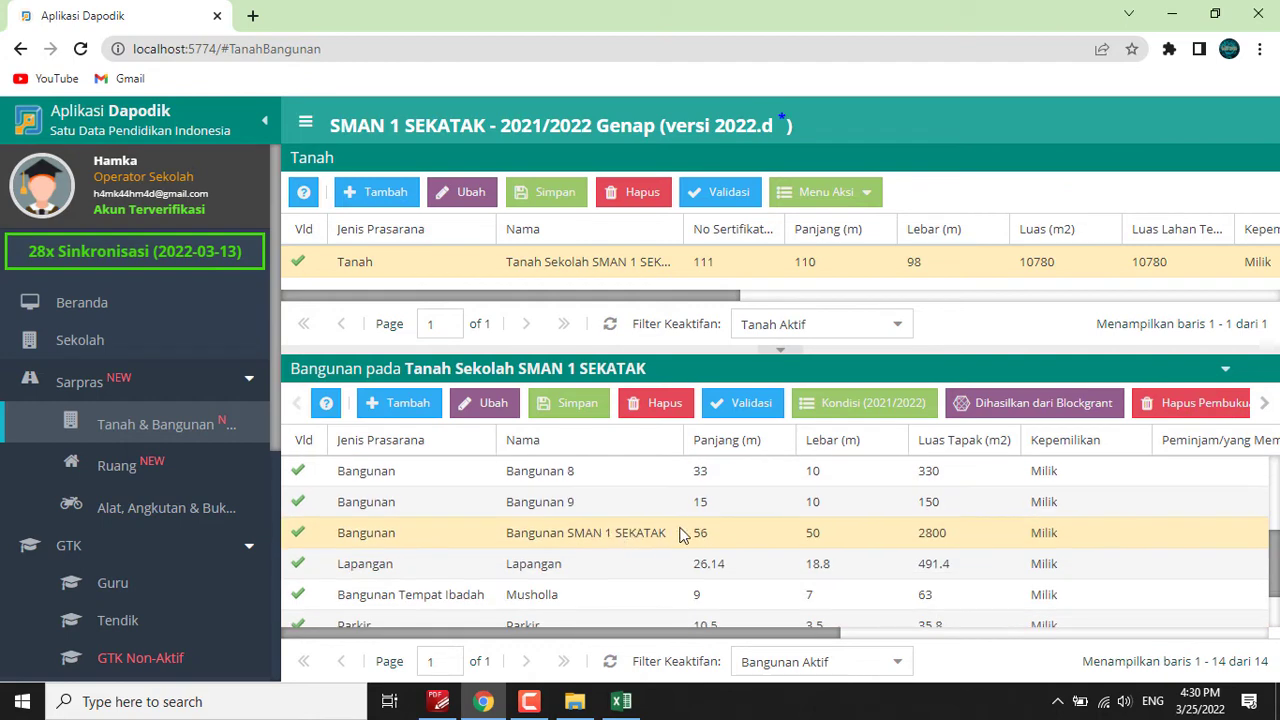
pyautogui.click(625, 532)
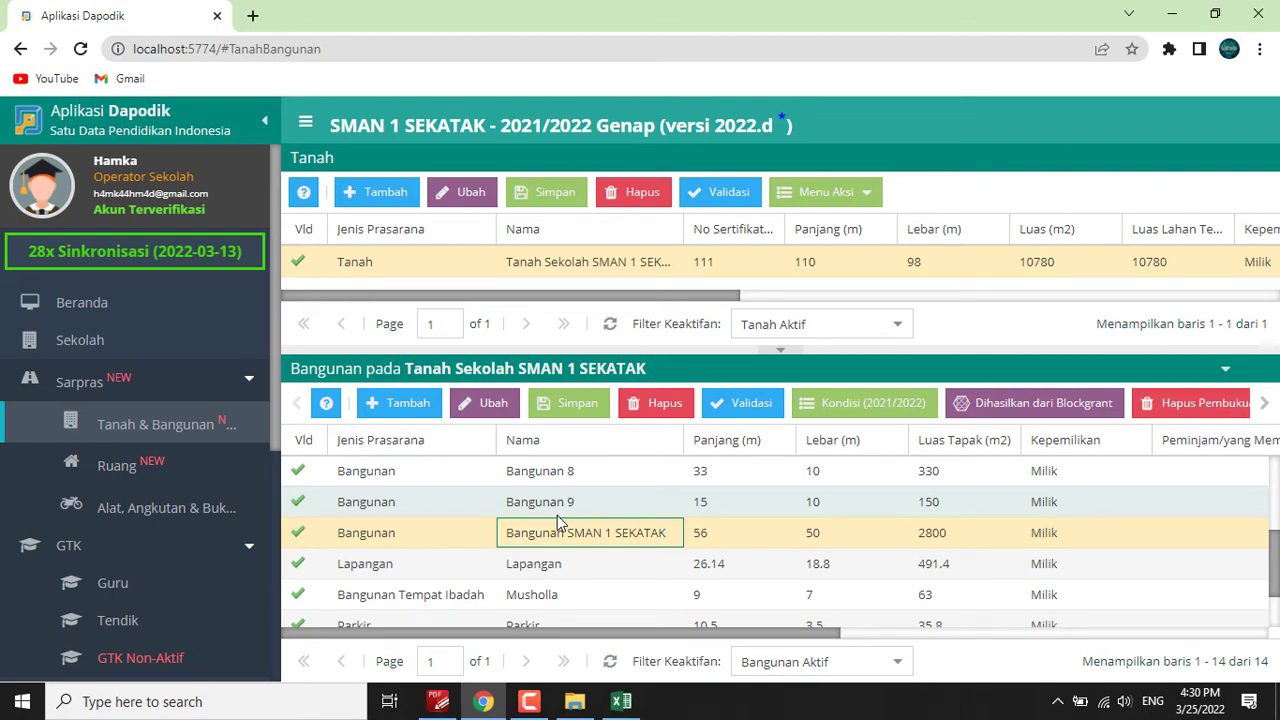
# Compare the building layout in the DENAH BANGUNAN workbook with the Bangunan SMAN 1 SEKATAK record in Dapodik.
pyautogui.click(620, 701)
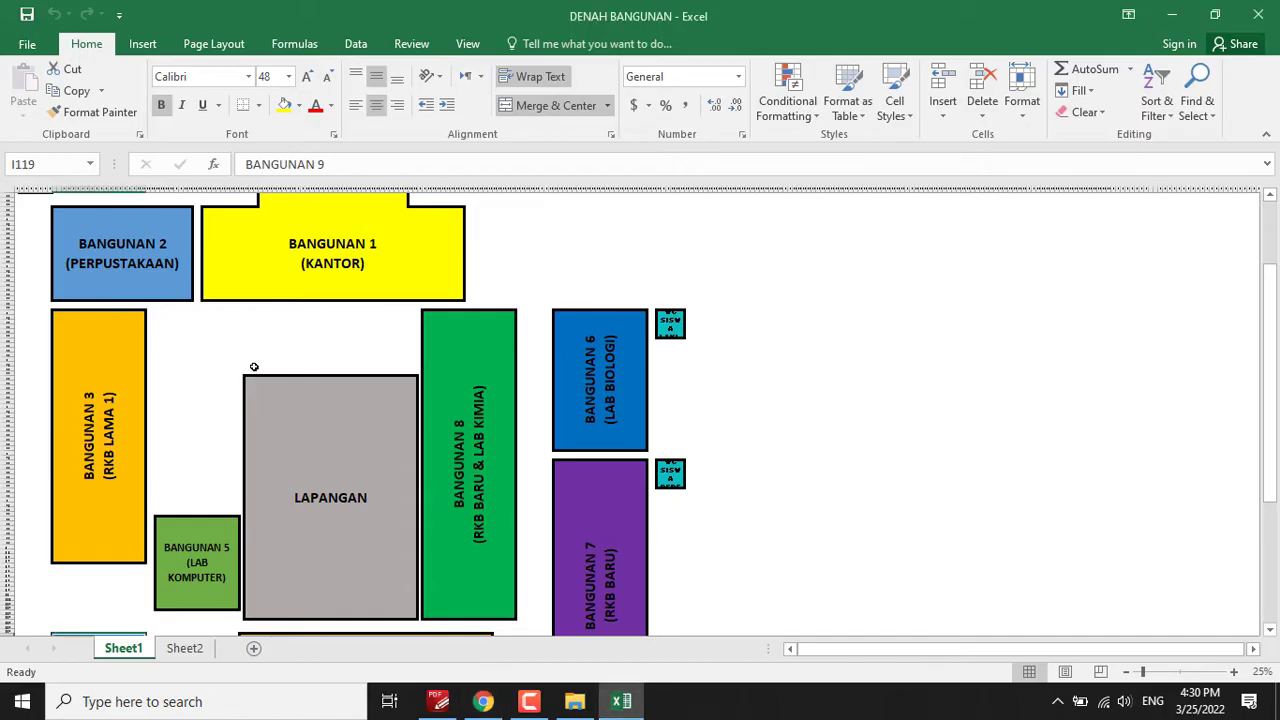
pyautogui.scroll(3, 345, 383)
pyautogui.scroll(-6, 345, 383)
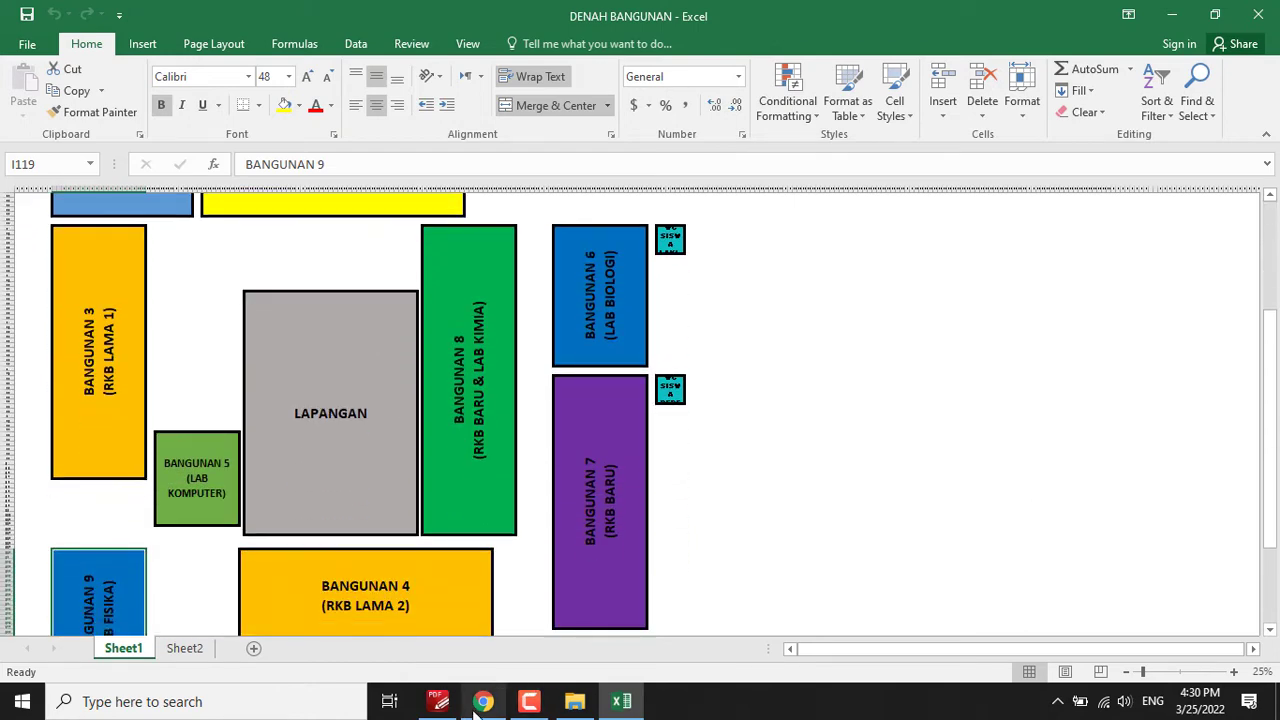
pyautogui.click(483, 701)
pyautogui.click(590, 538)
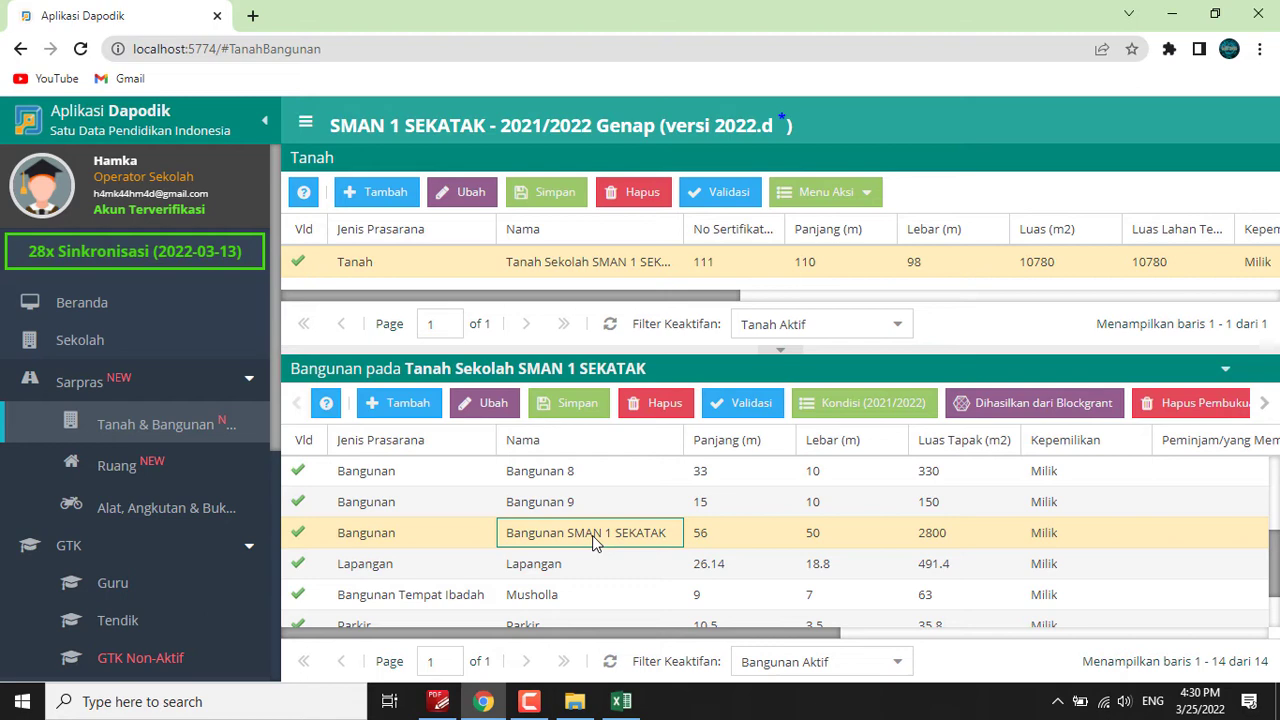
# Open the Bangunan SMAN 1 SEKATAK record for editing.
pyautogui.click(408, 405)
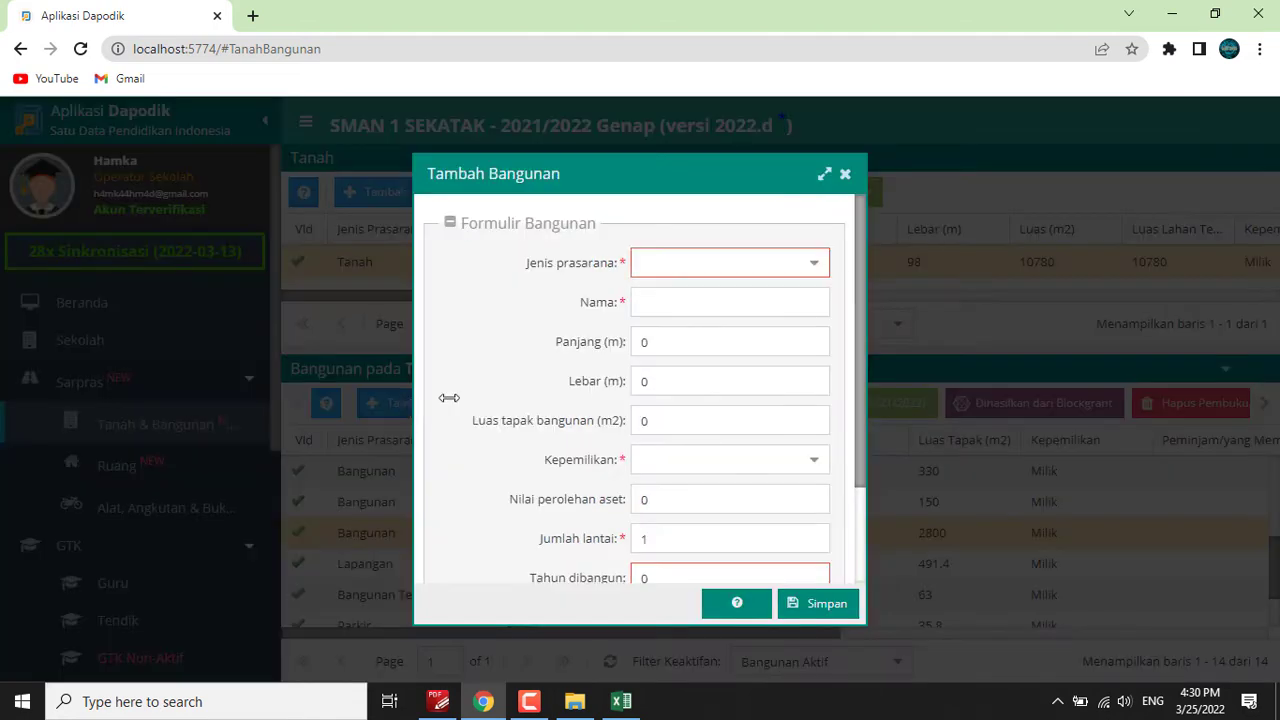
pyautogui.click(845, 177)
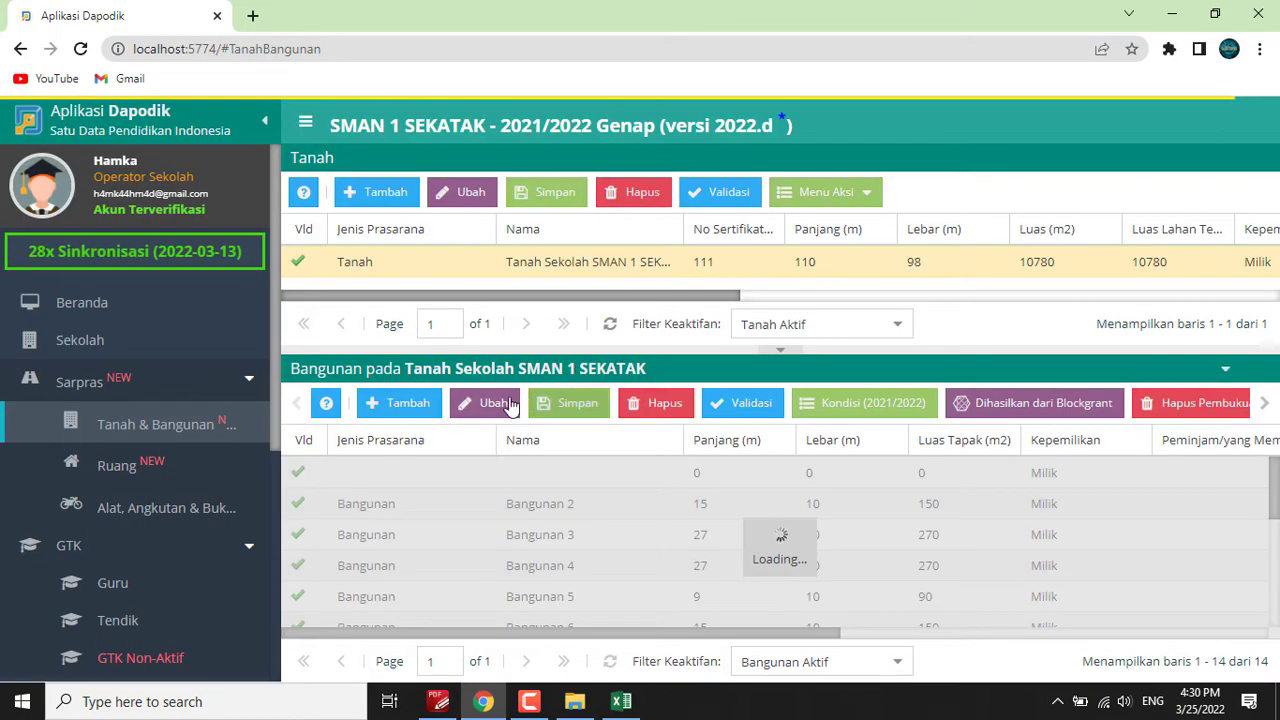
pyautogui.scroll(-5, 580, 543)
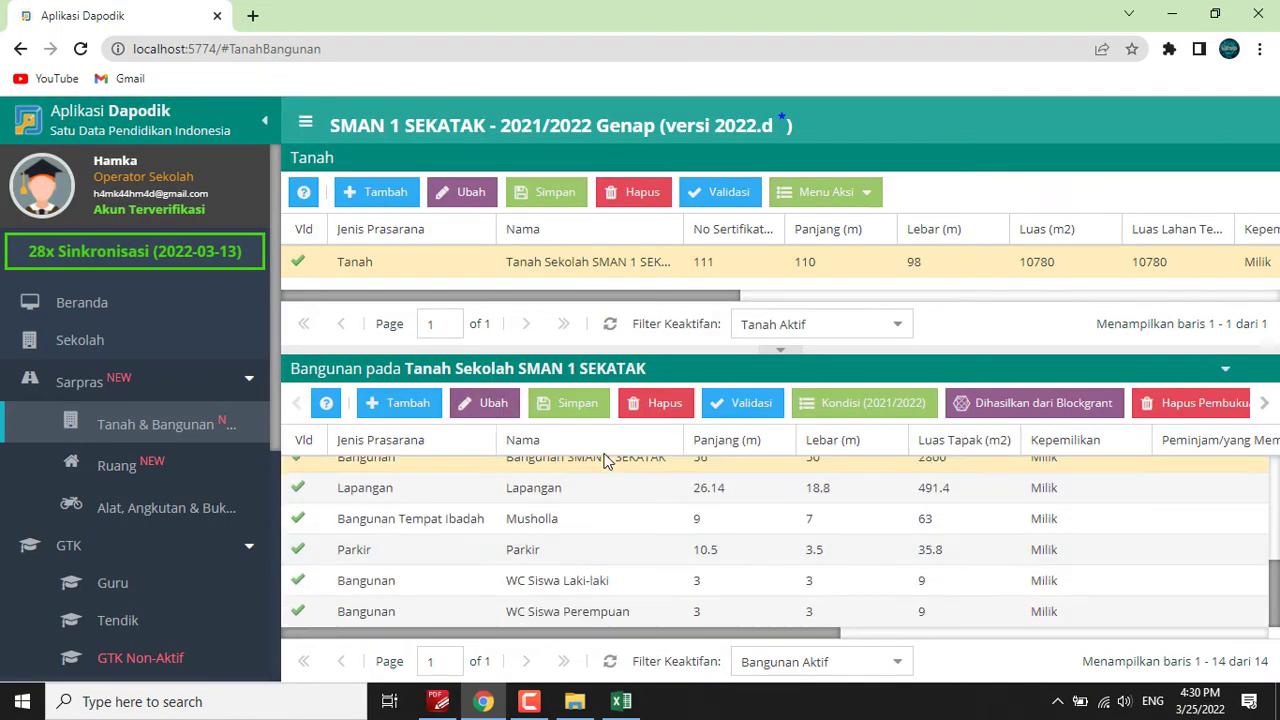
pyautogui.click(493, 410)
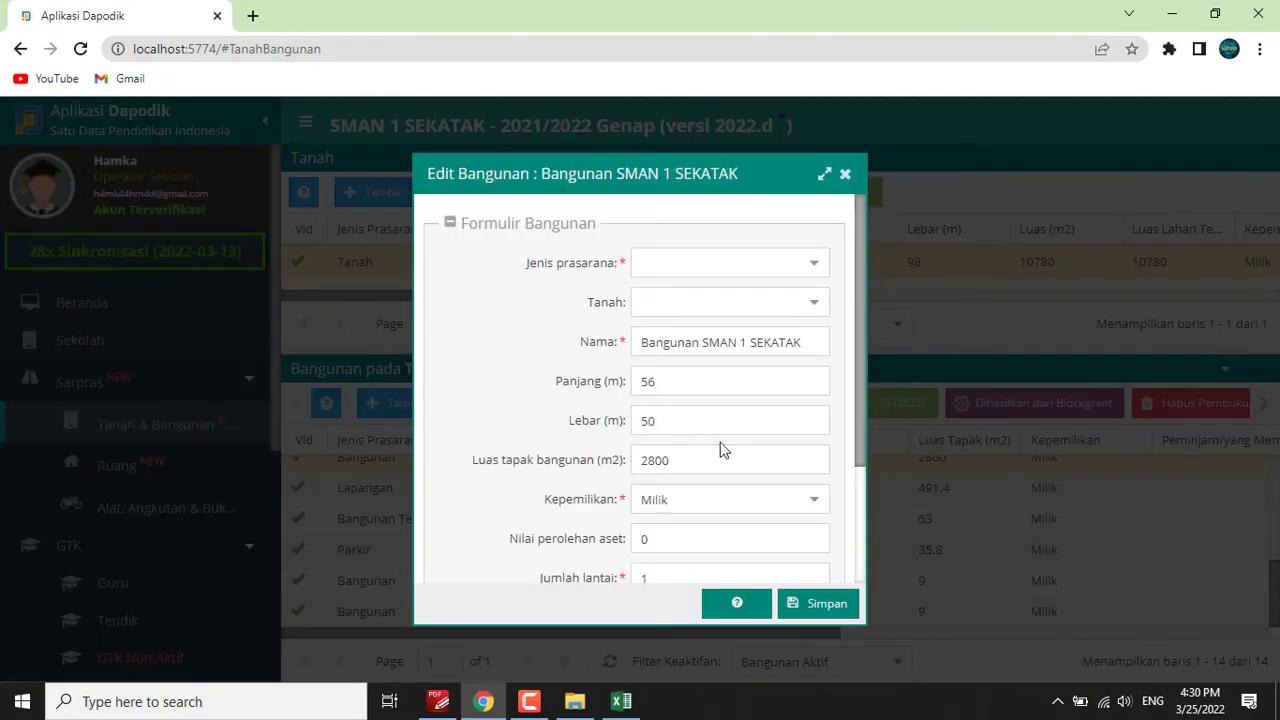
# Replace the Tanah value of the Bangunan SMAN 1 SEKATAK record with Bangunan 1.
pyautogui.click(702, 303)
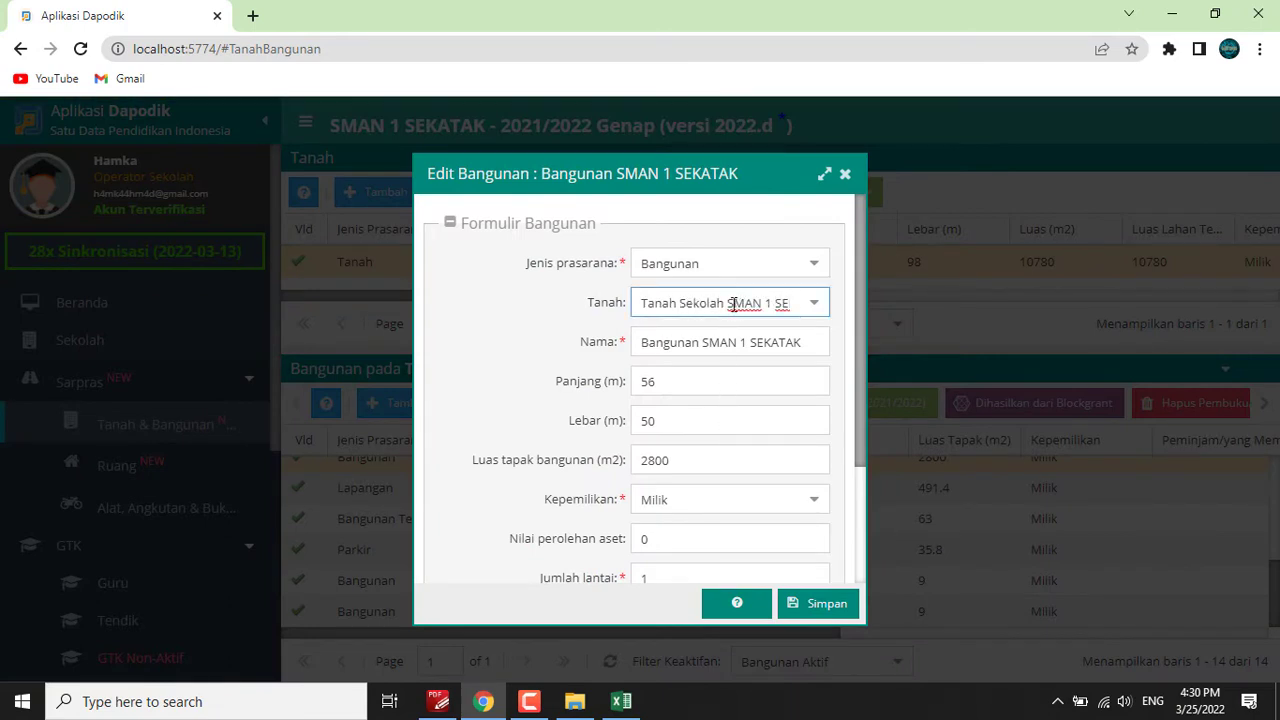
pyautogui.moveTo(638, 303); pyautogui.dragTo(873, 308)
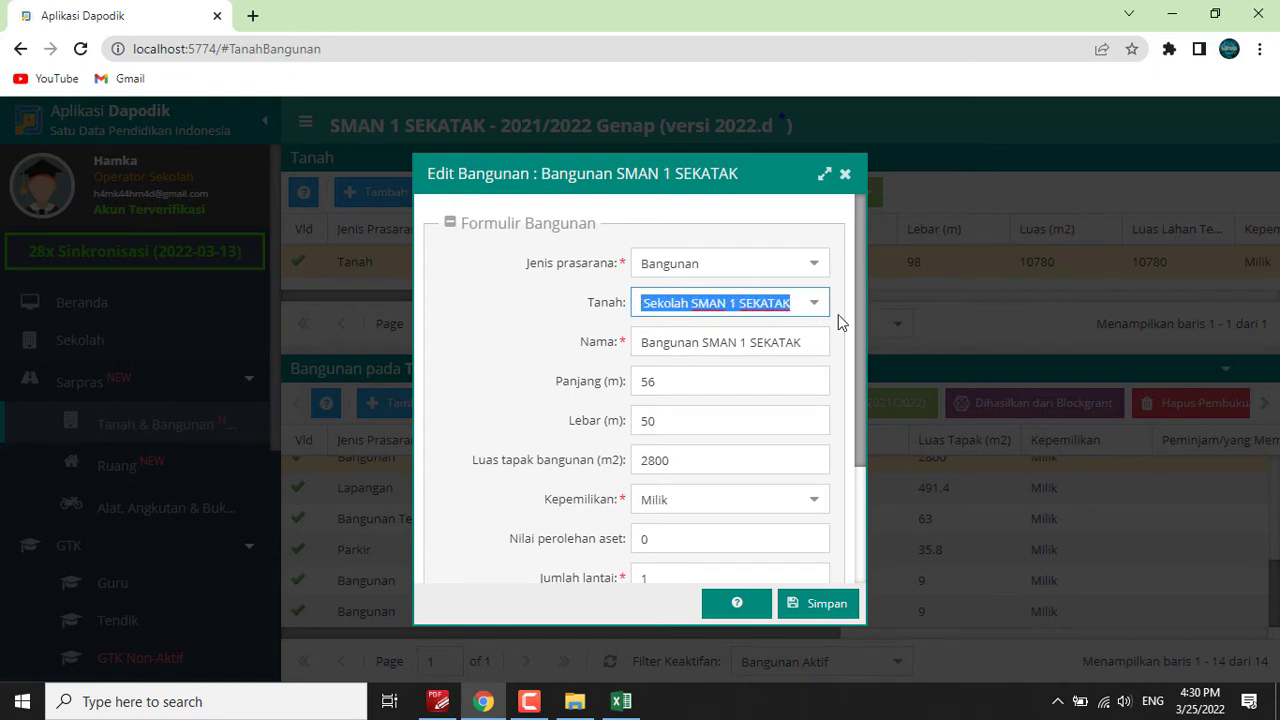
pyautogui.write('Bangunan ')
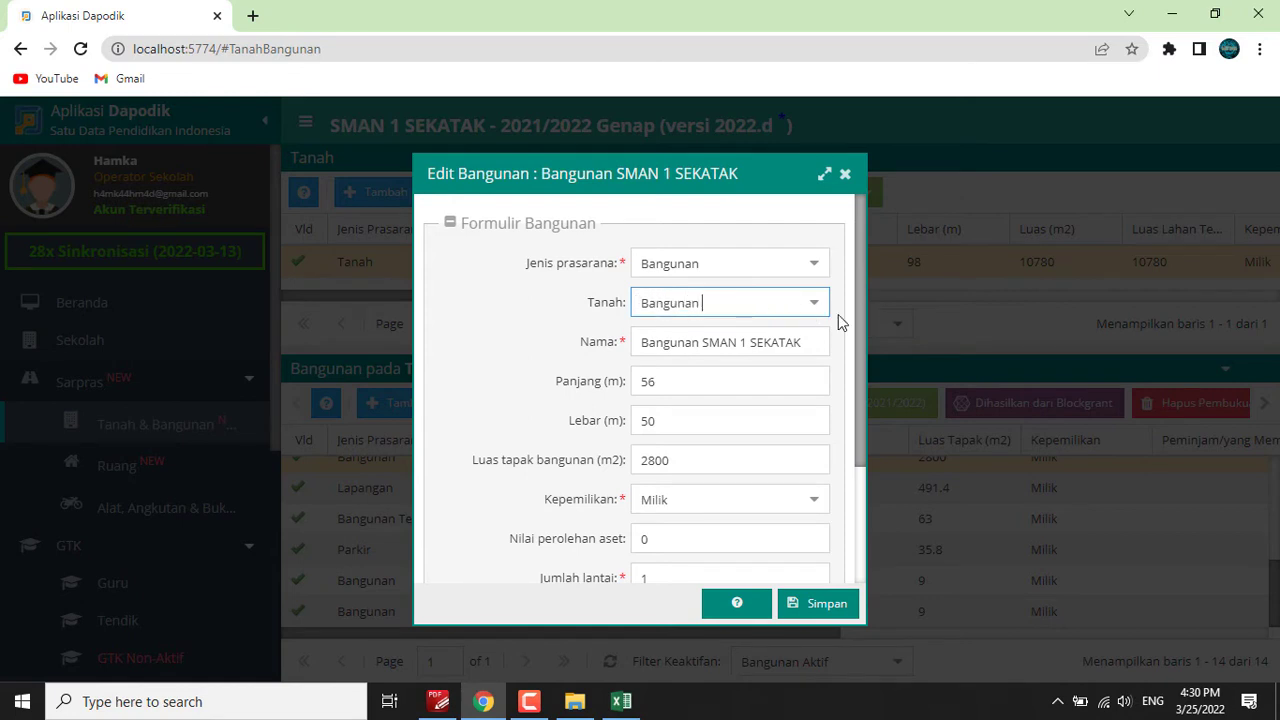
pyautogui.write('1')
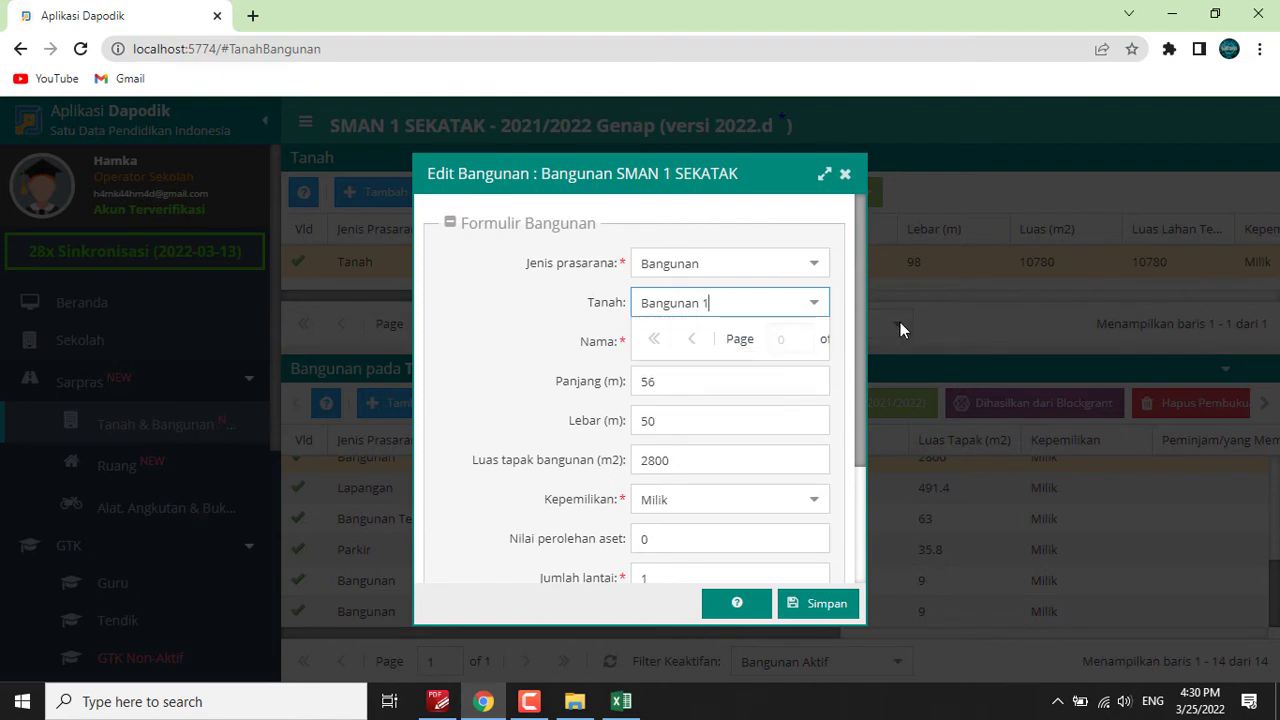
# Set the building's Panjang to 28 m, Lebar to 12 m and Luas tapak bangunan to 336 m2, and save the record.
pyautogui.click(731, 383)
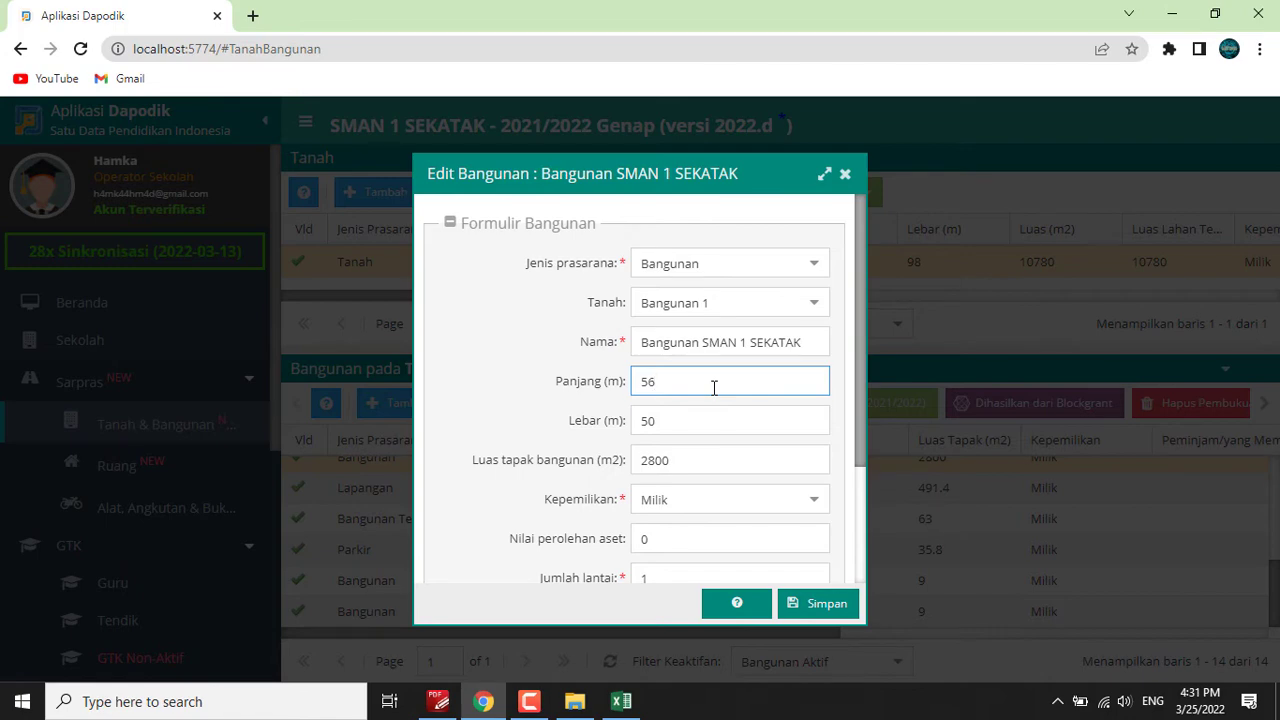
pyautogui.moveTo(666, 384); pyautogui.dragTo(627, 386)
pyautogui.write('28')
pyautogui.moveTo(688, 421); pyautogui.dragTo(556, 425)
pyautogui.write('12')
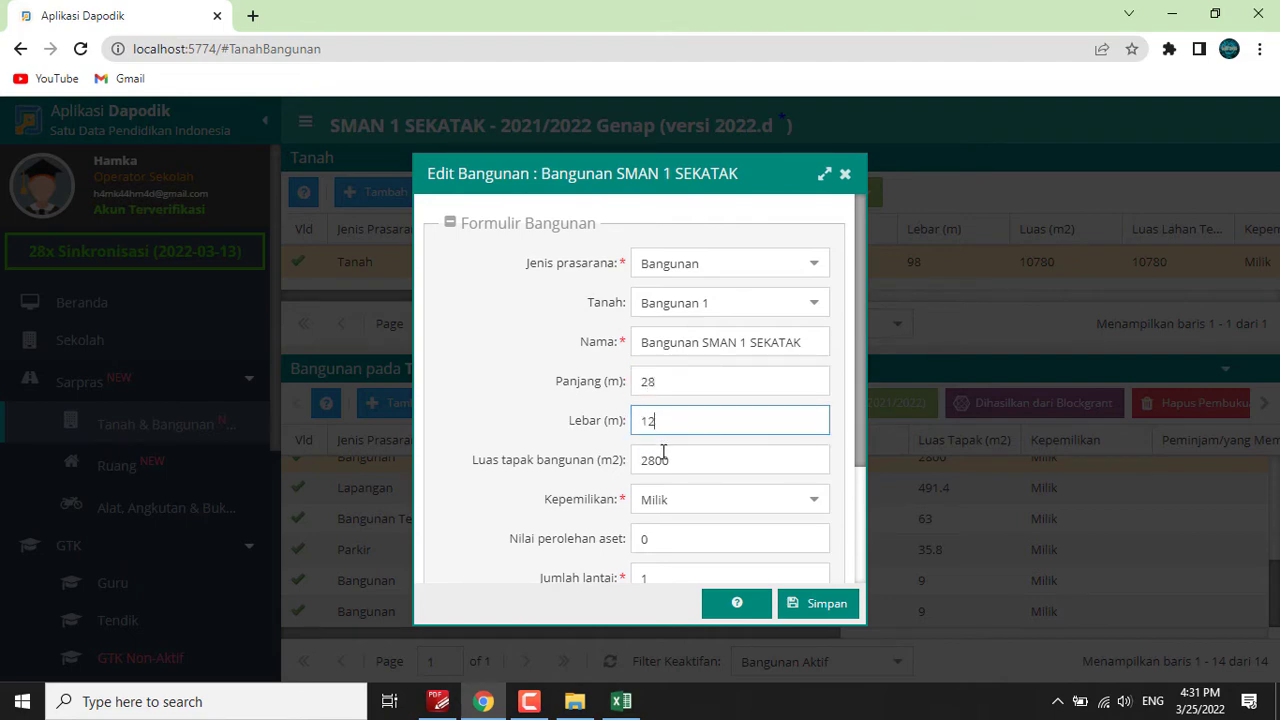
pyautogui.moveTo(701, 462); pyautogui.dragTo(612, 463)
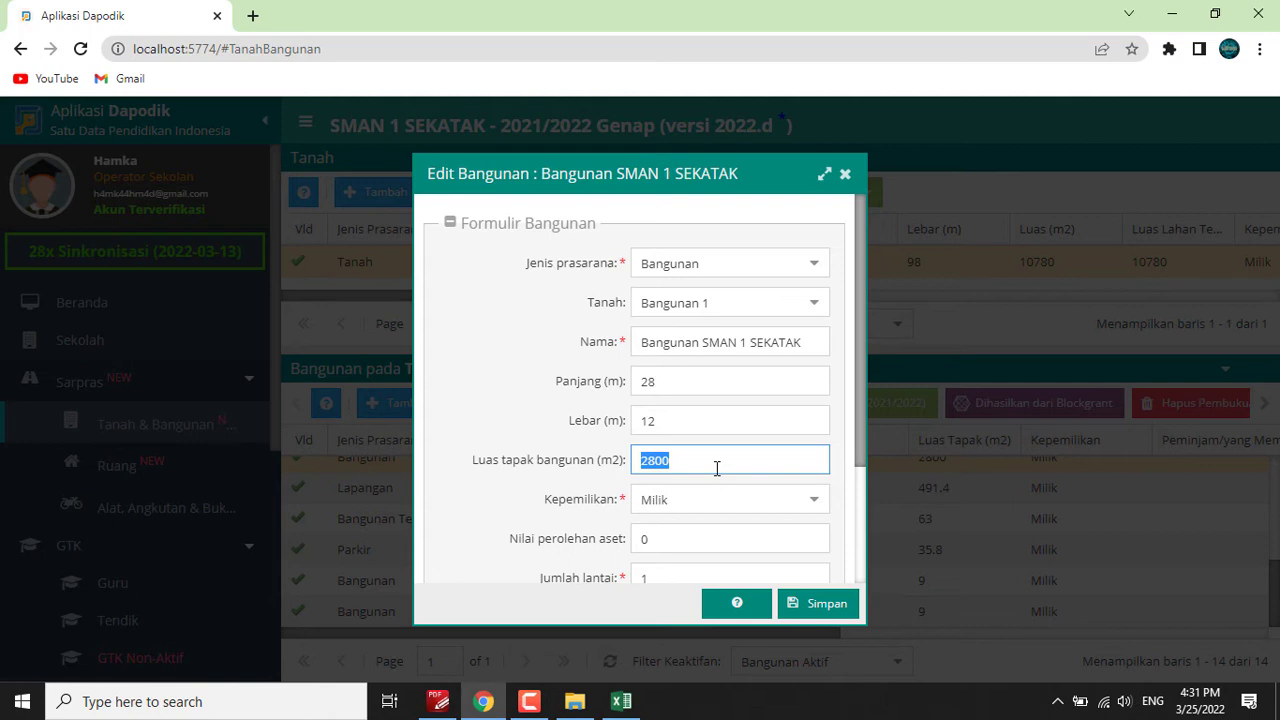
pyautogui.write('336')
pyautogui.scroll(-1, 745, 538)
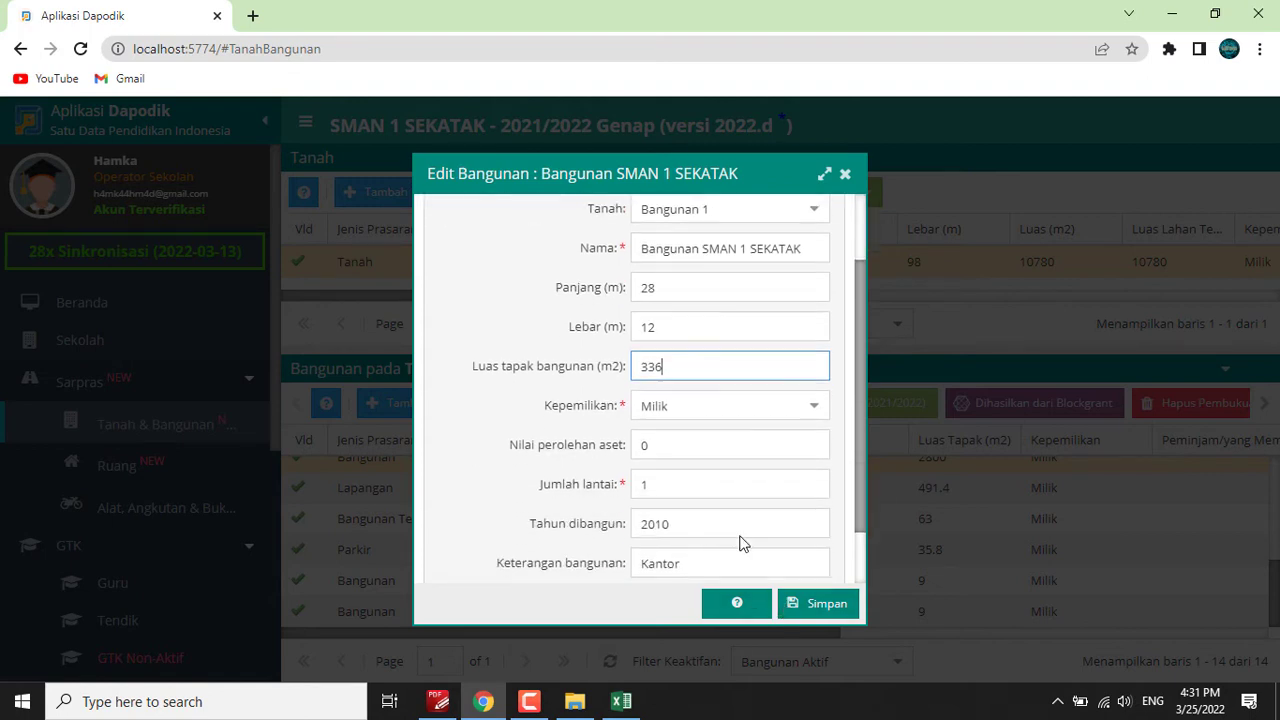
pyautogui.scroll(-1, 780, 568)
pyautogui.click(827, 603)
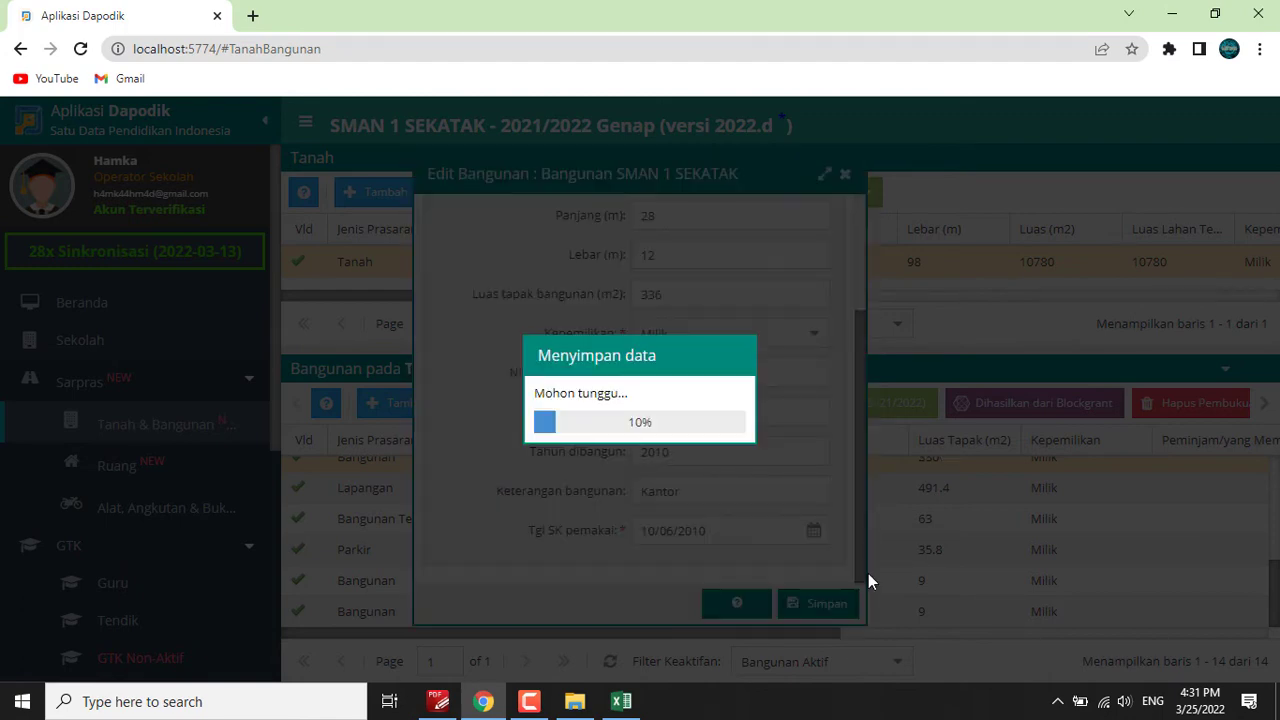
# Set the building's Tanah field back to Tanah Sekolah SMAN 1 SEKATAK.
pyautogui.click(640, 434)
pyautogui.press('BackSpace')
pyautogui.scroll(3, 745, 566)
pyautogui.click(810, 303)
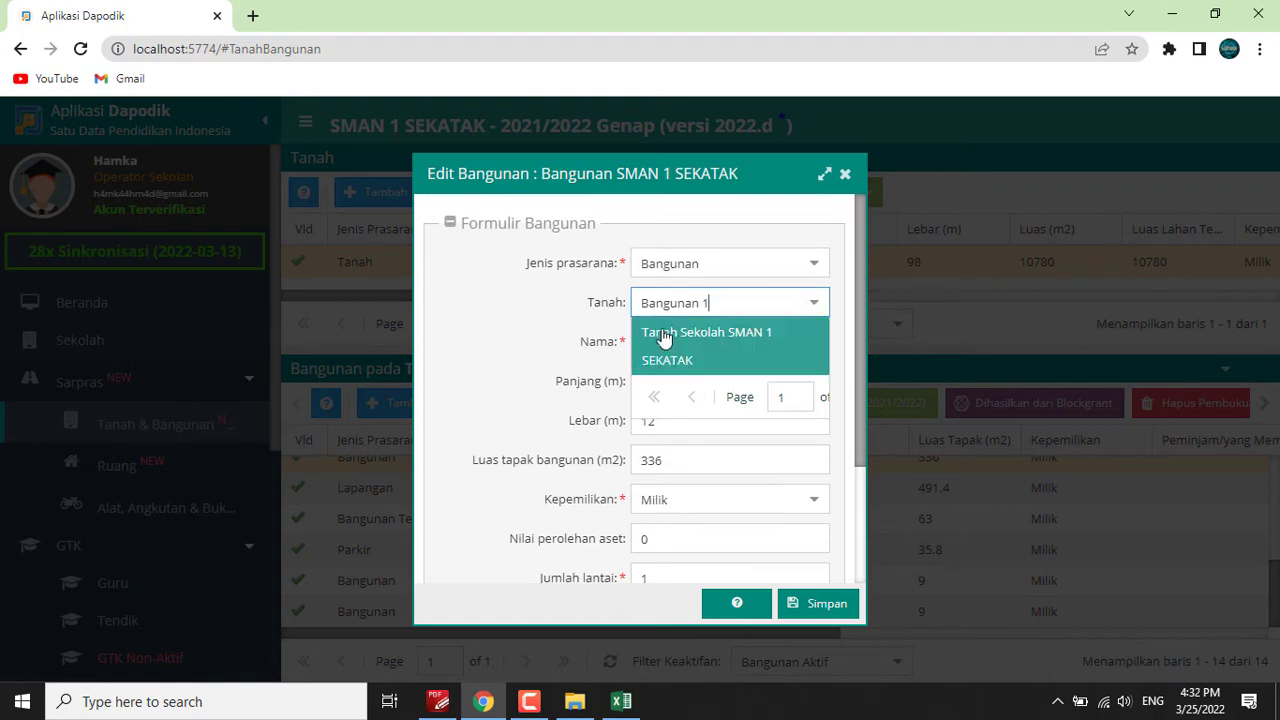
pyautogui.click(714, 360)
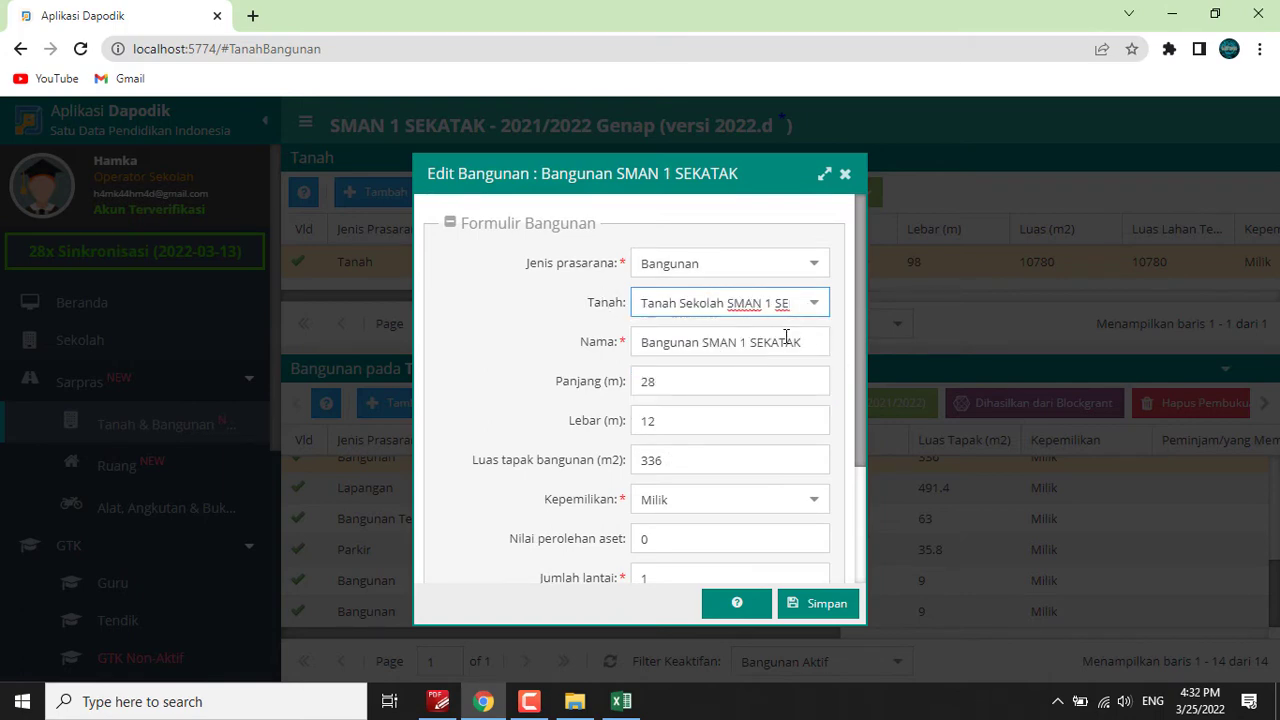
# Rename the building as Bangunan 1 and save the record.
pyautogui.moveTo(808, 342); pyautogui.dragTo(701, 338)
pyautogui.write('1')
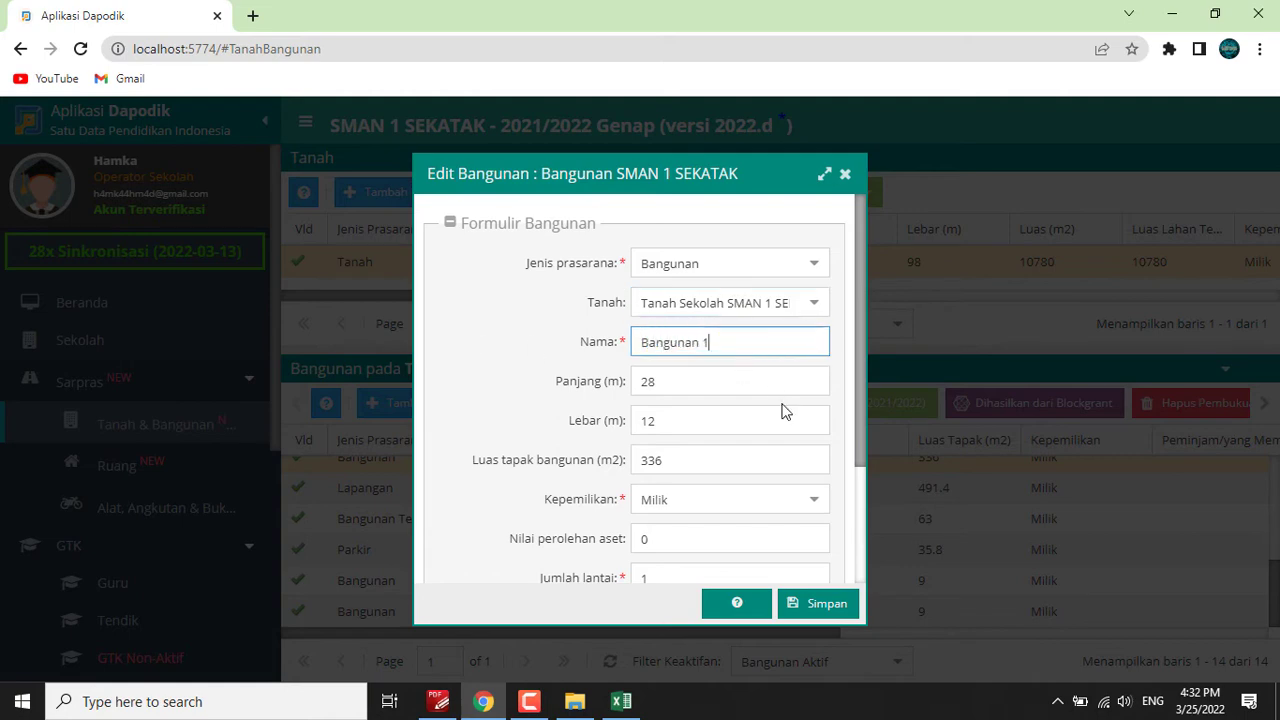
pyautogui.click(820, 605)
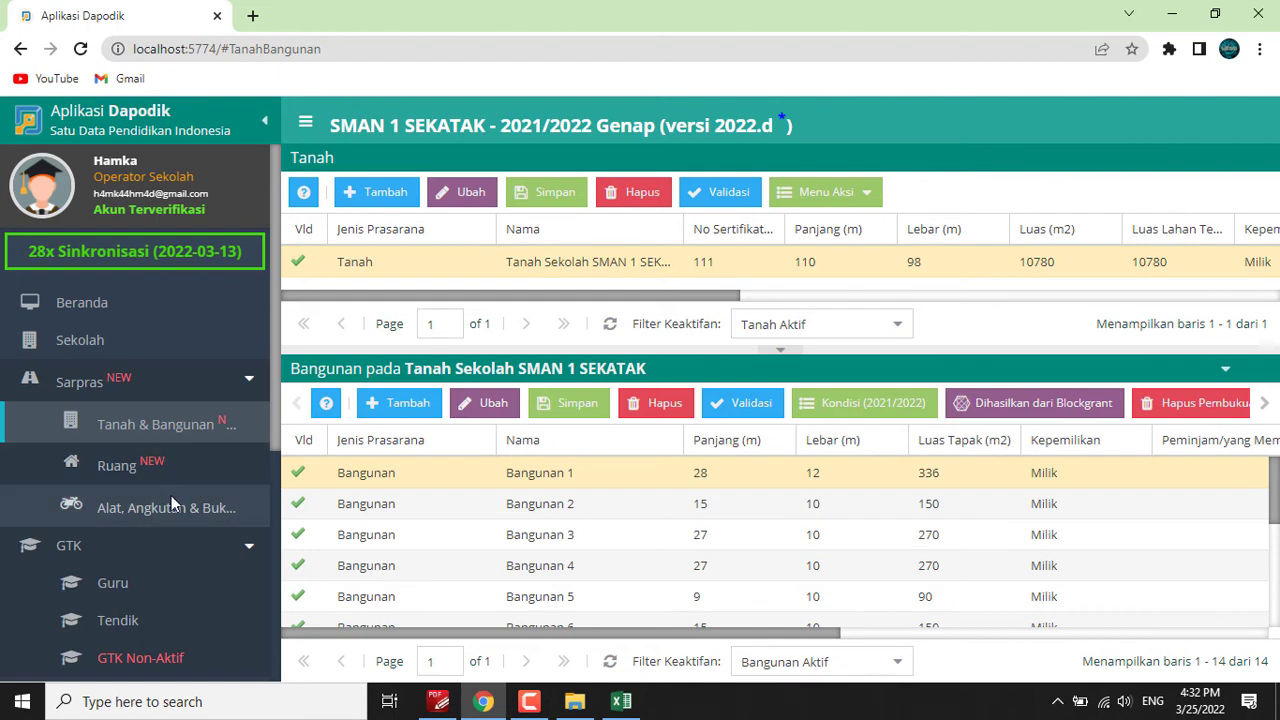
# Refresh the Kamar Mandi/WC list in the Ruang data, and select room RKB8 in the Ruang Kelas list.
pyautogui.click(142, 478)
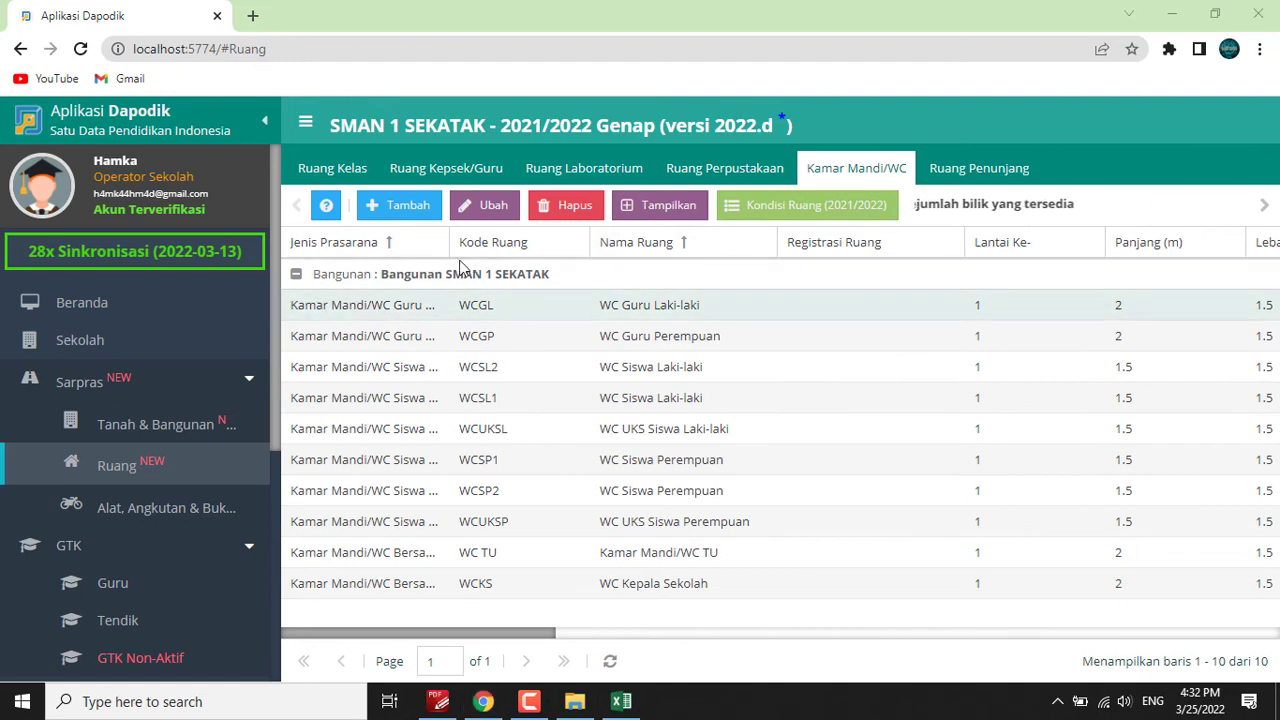
pyautogui.click(610, 661)
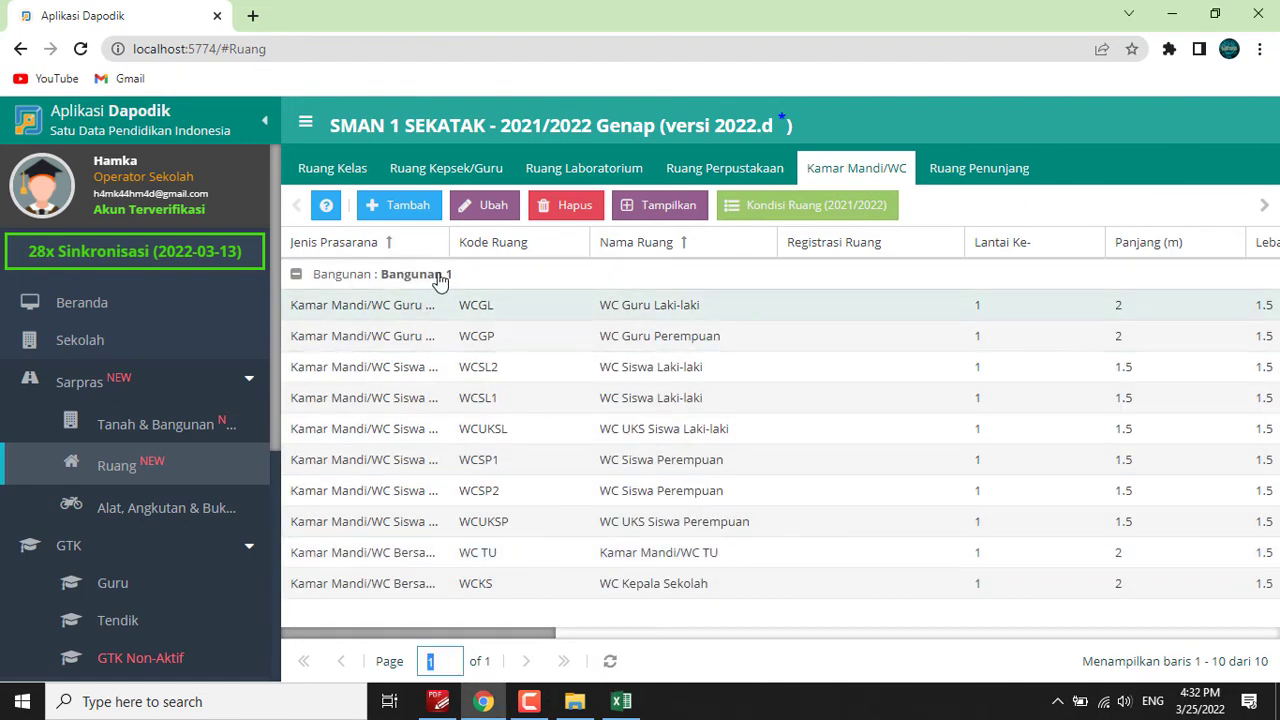
pyautogui.click(552, 312)
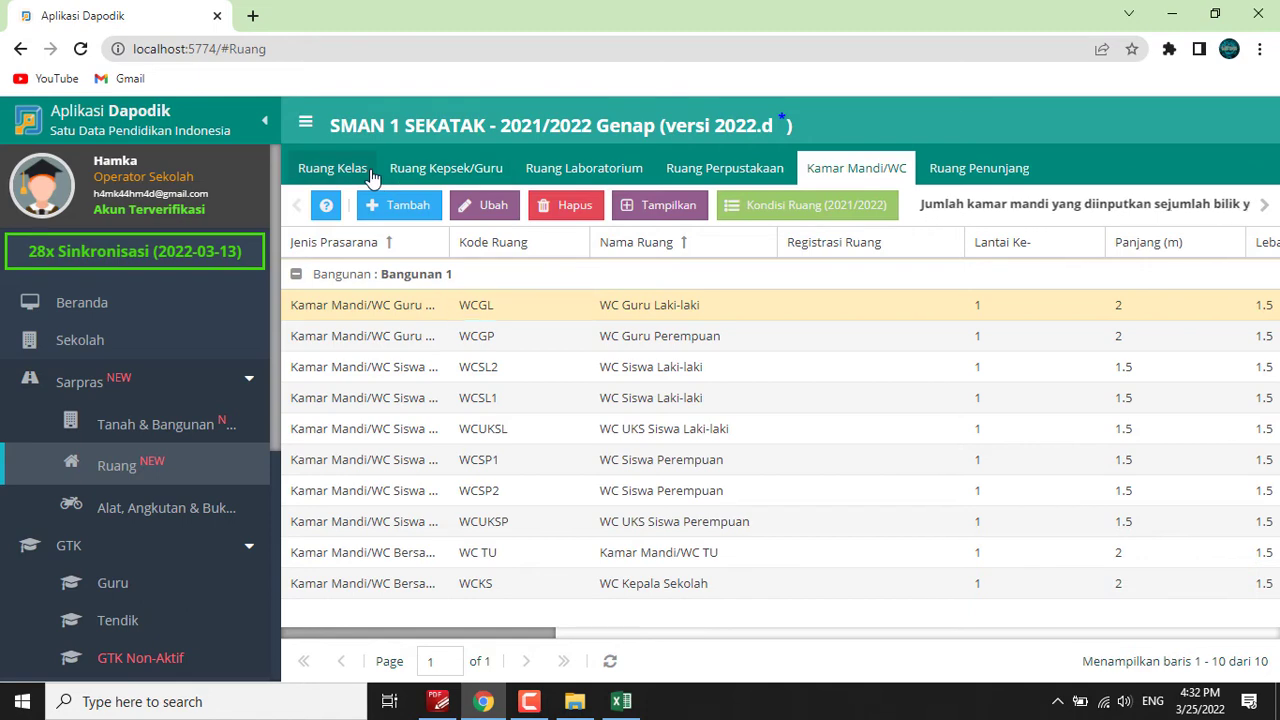
pyautogui.click(333, 168)
pyautogui.click(520, 312)
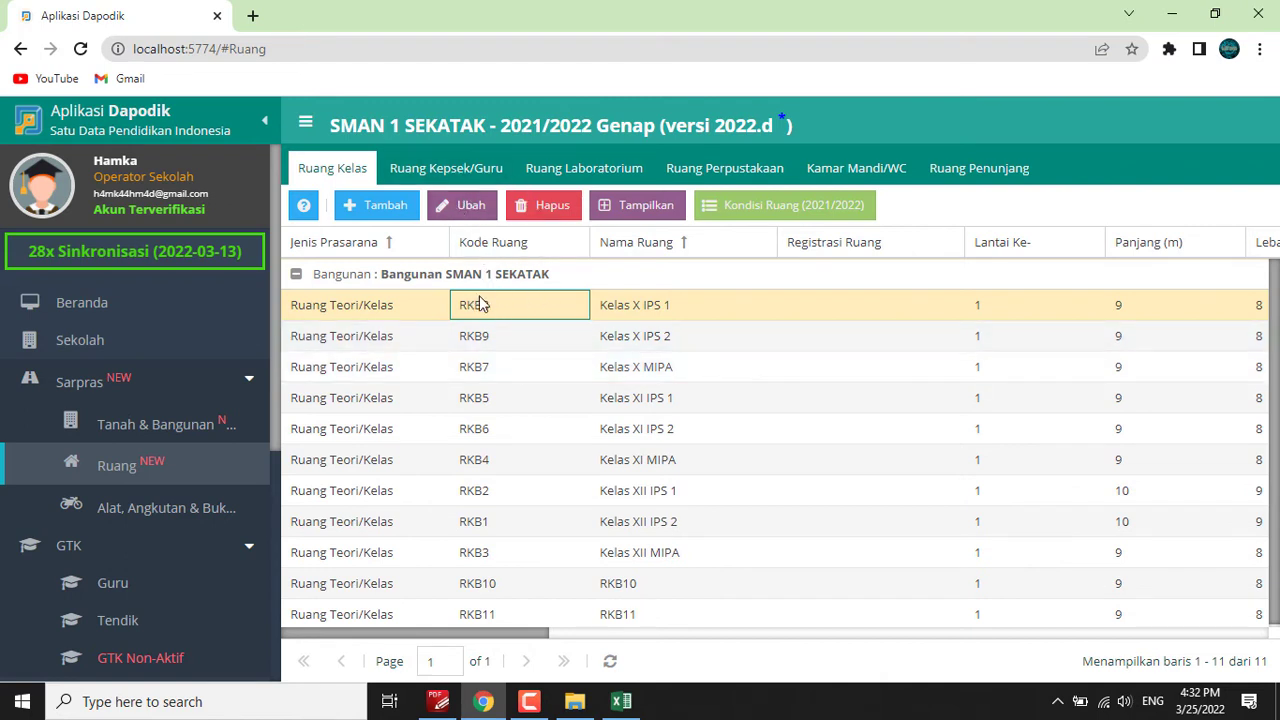
# Switch to the DENAH BANGUNAN workbook in Excel and examine which buildings on the site plan hold the RKB classrooms, comparing with the Ruang Kelas list.
pyautogui.click(622, 701)
pyautogui.scroll(2, 636, 517)
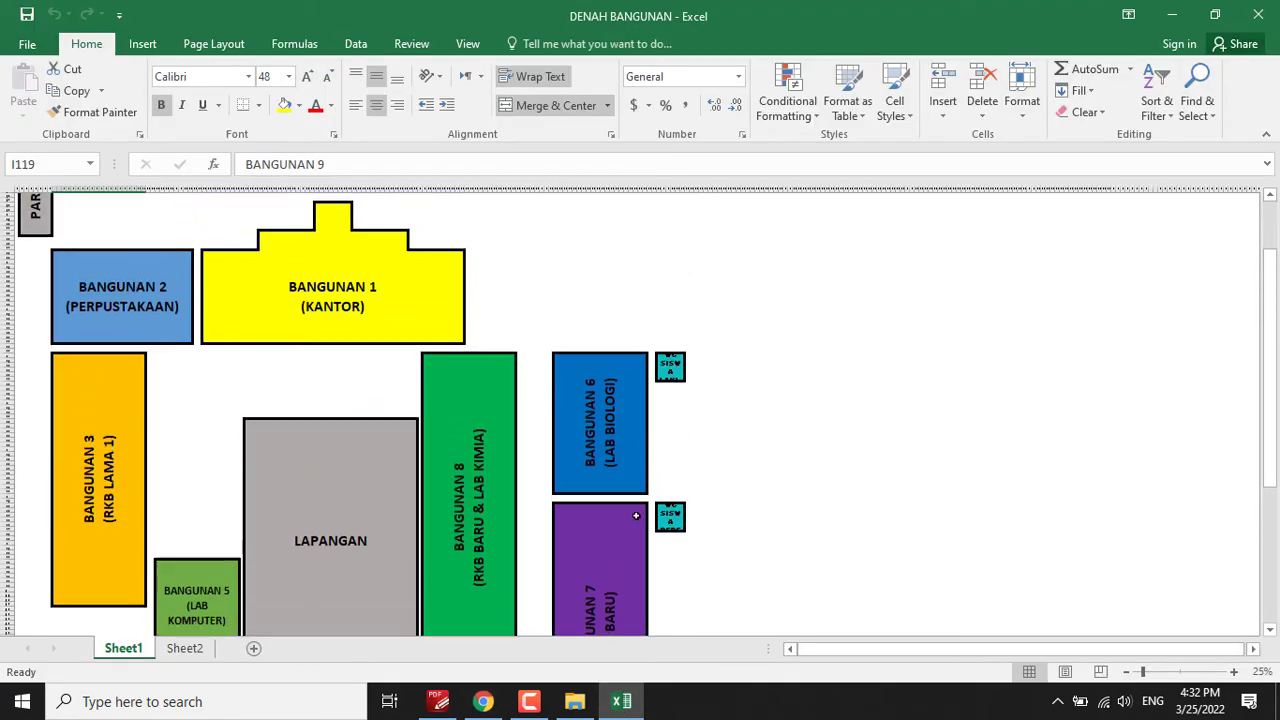
pyautogui.scroll(-3, 160, 451)
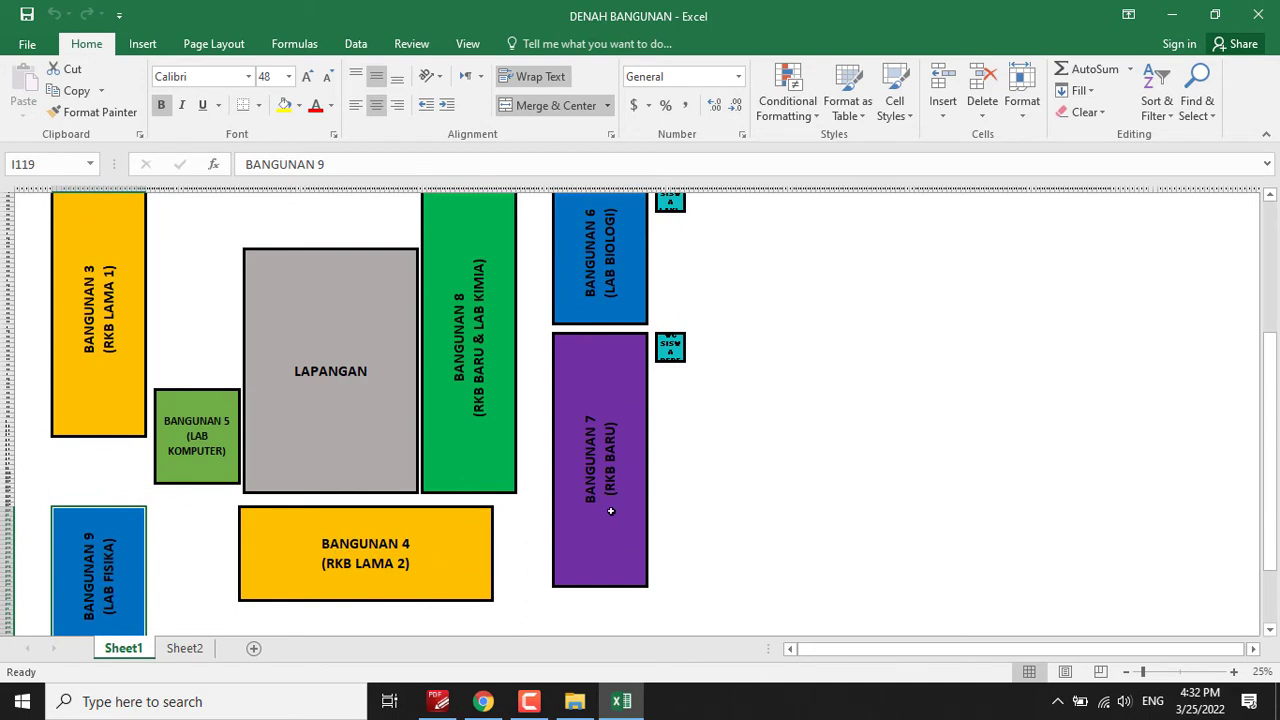
pyautogui.scroll(4, 610, 511)
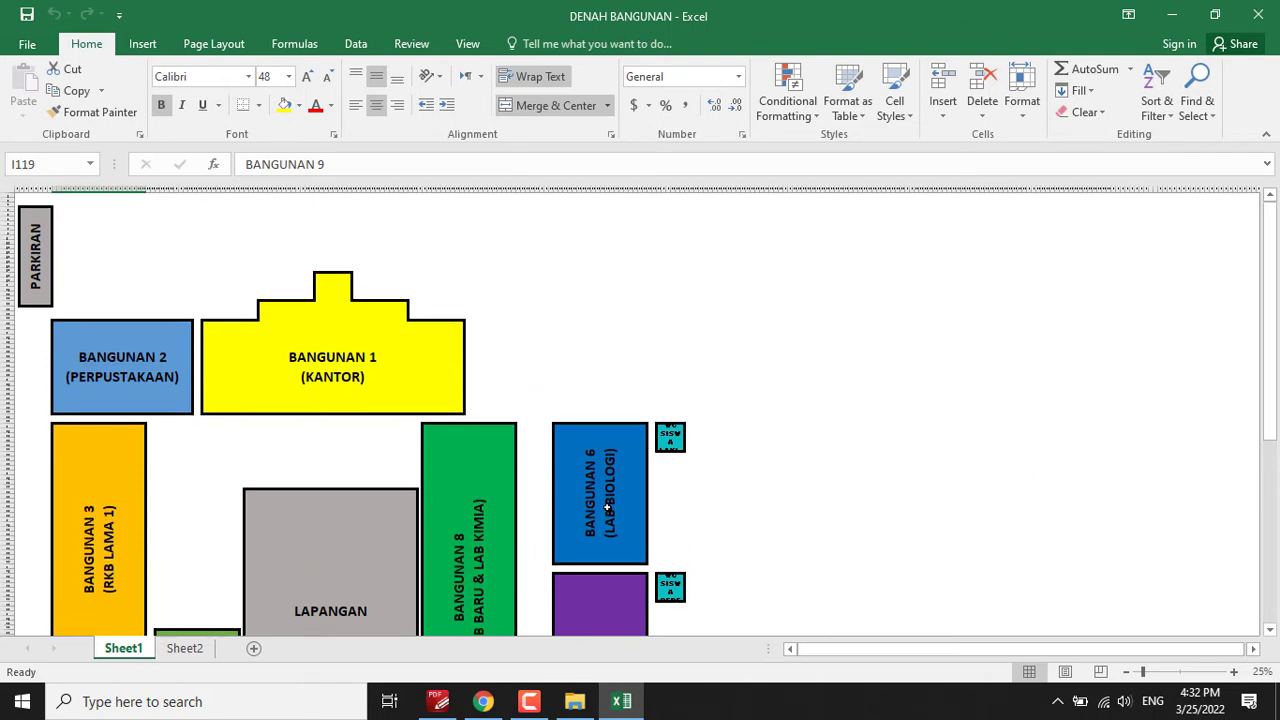
pyautogui.scroll(-3, 607, 508)
pyautogui.click(90, 374)
pyautogui.scroll(-5, 126, 432)
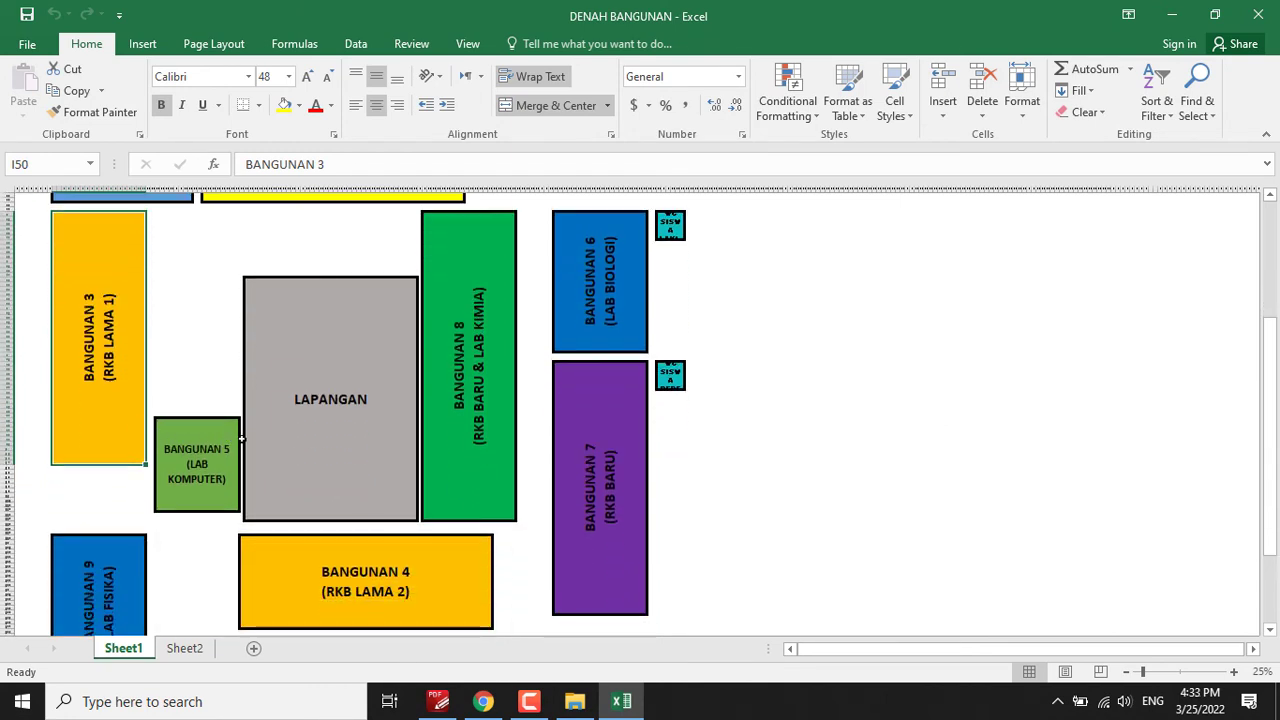
pyautogui.scroll(-1, 406, 486)
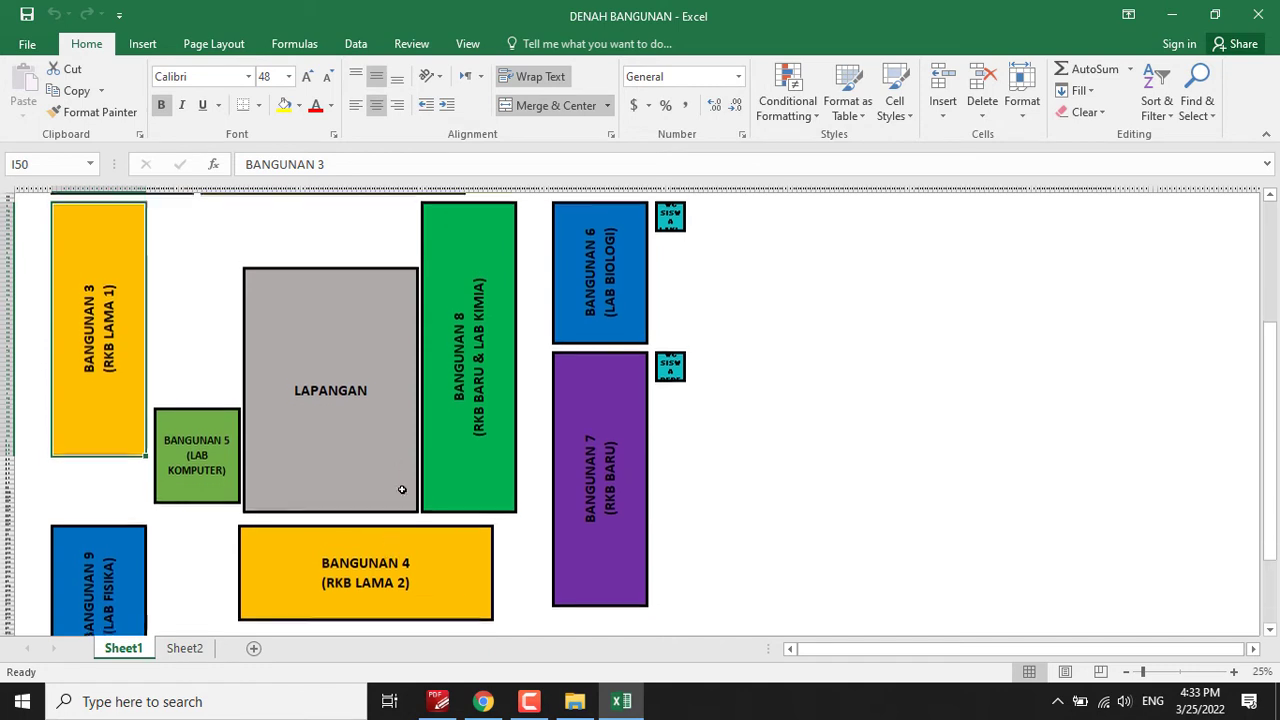
pyautogui.click(426, 571)
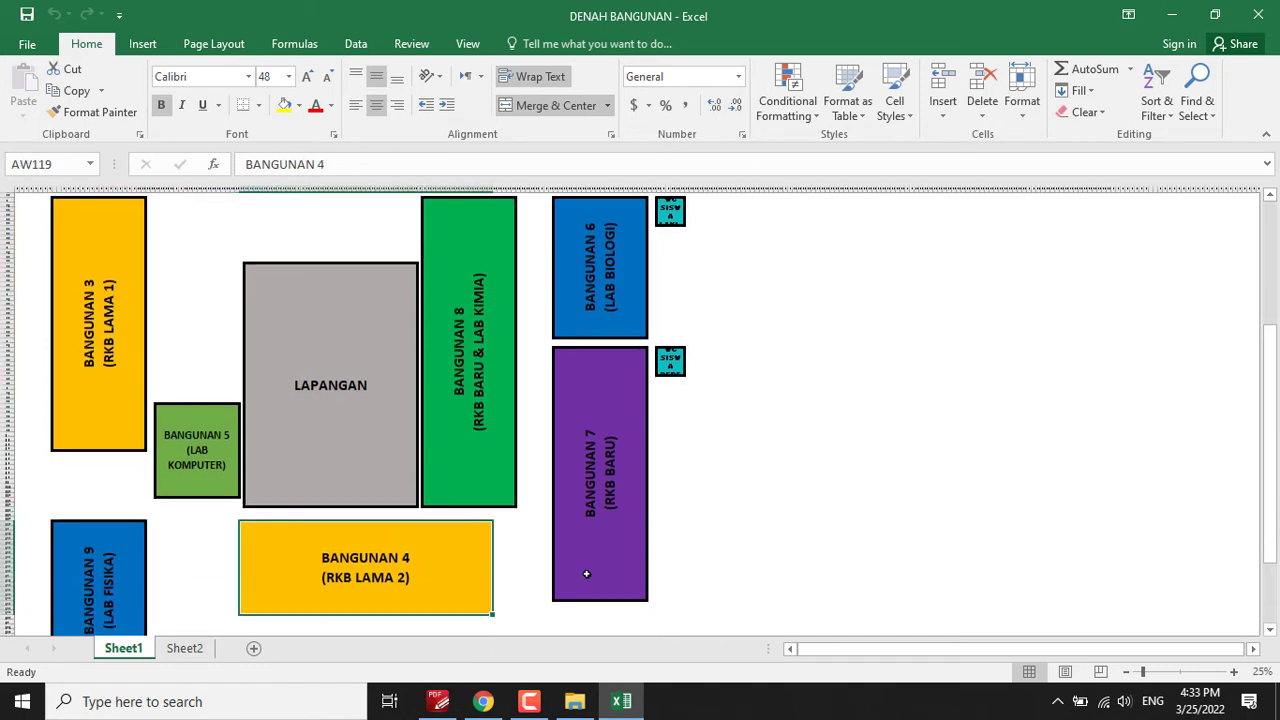
pyautogui.click(618, 550)
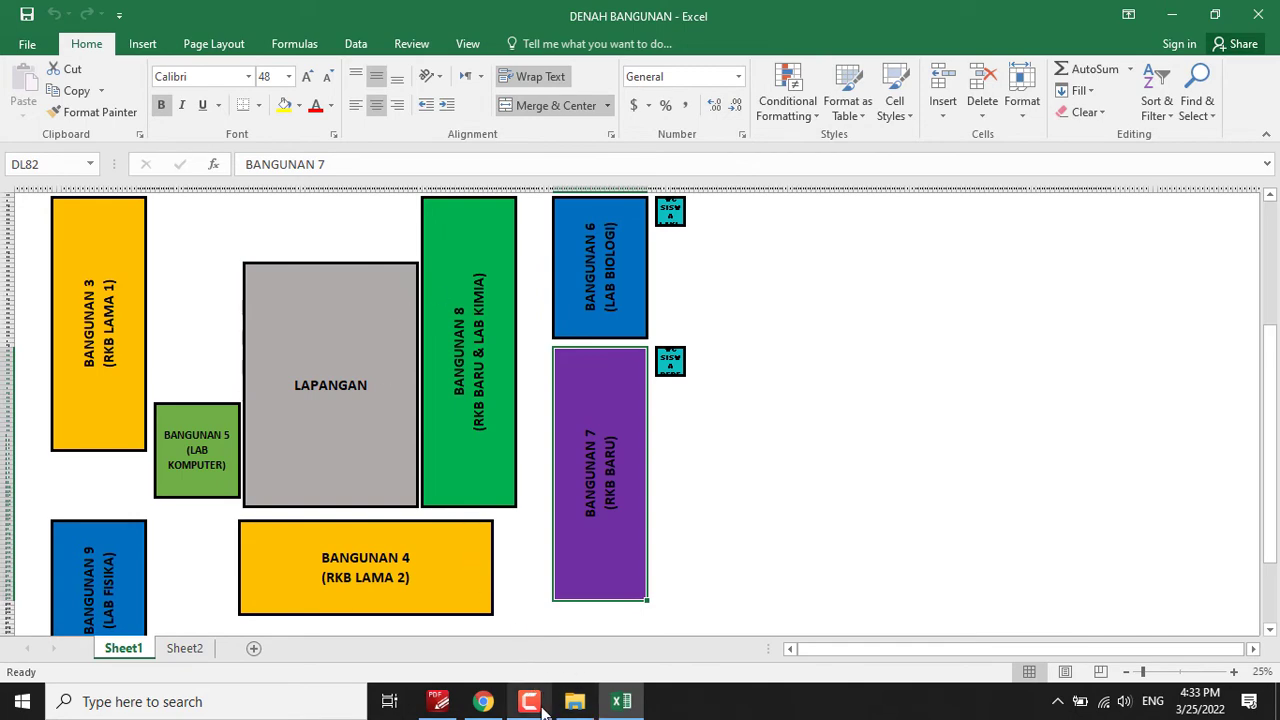
pyautogui.click(483, 701)
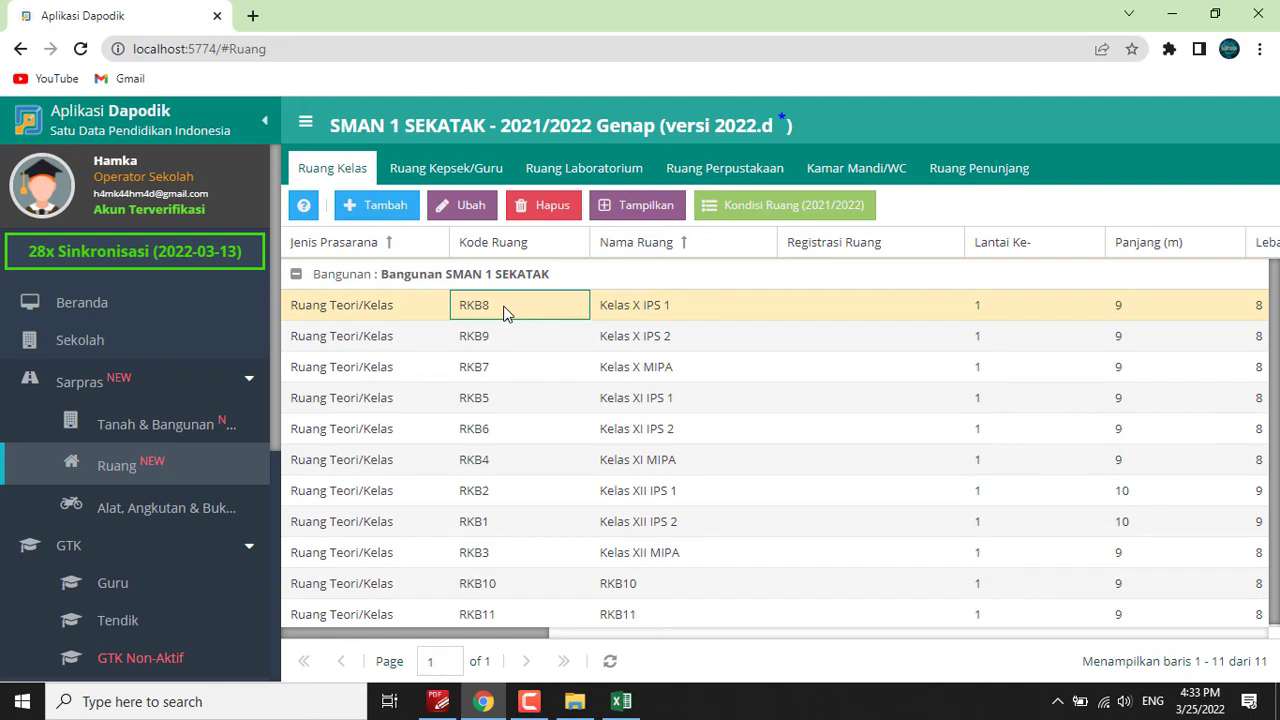
pyautogui.click(625, 704)
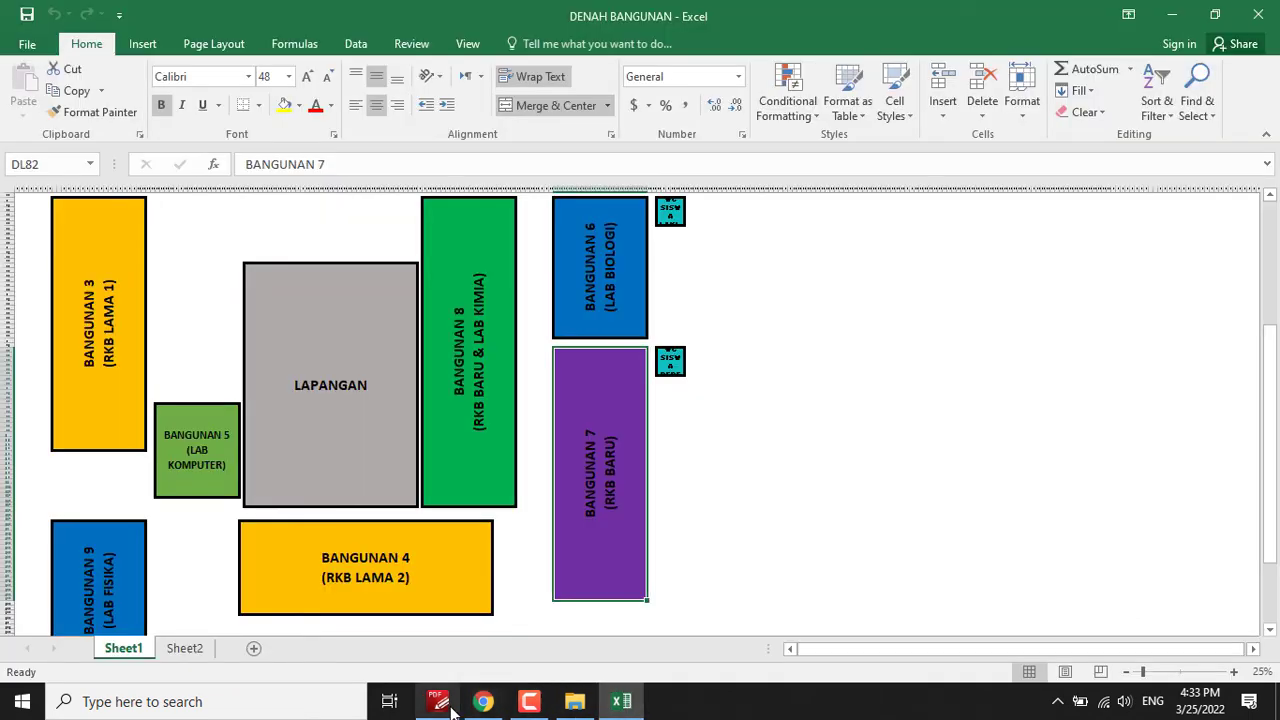
# Switch to Dapodik in Chrome and set the Bangunan of classroom RKB8, Kelas X IPS 1, to Bangunan 7.
pyautogui.click(483, 701)
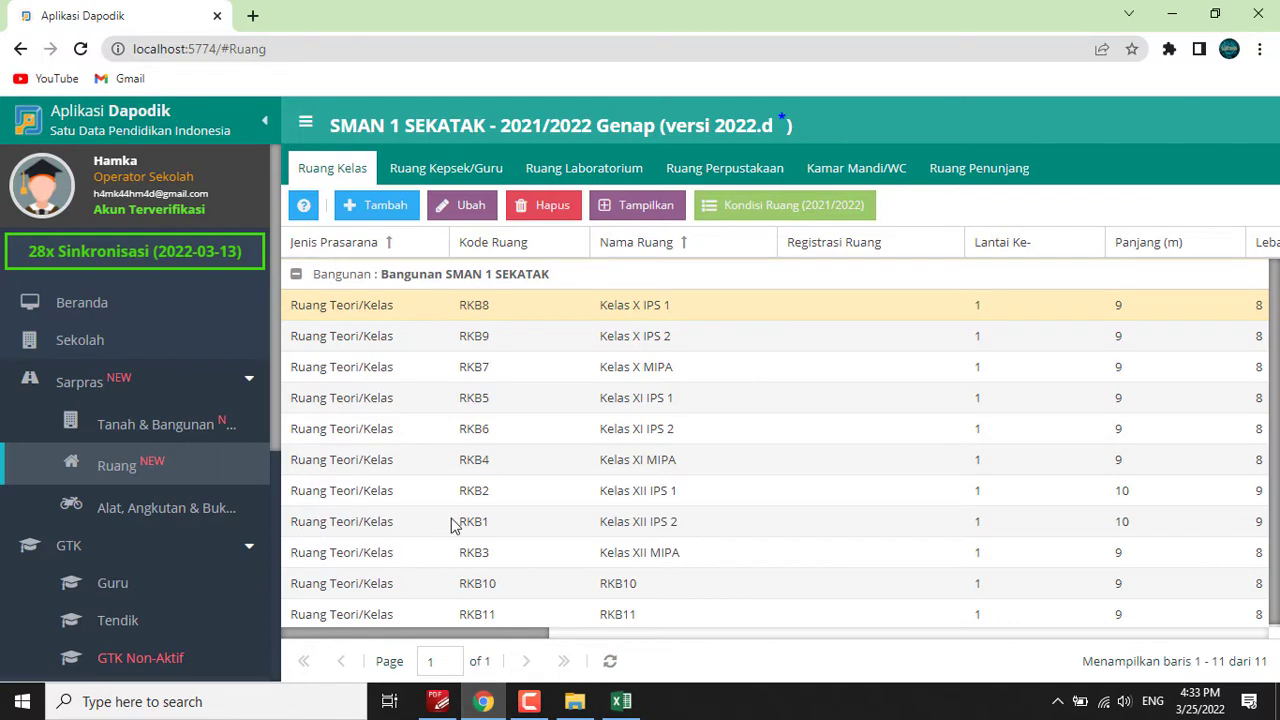
pyautogui.click(413, 312)
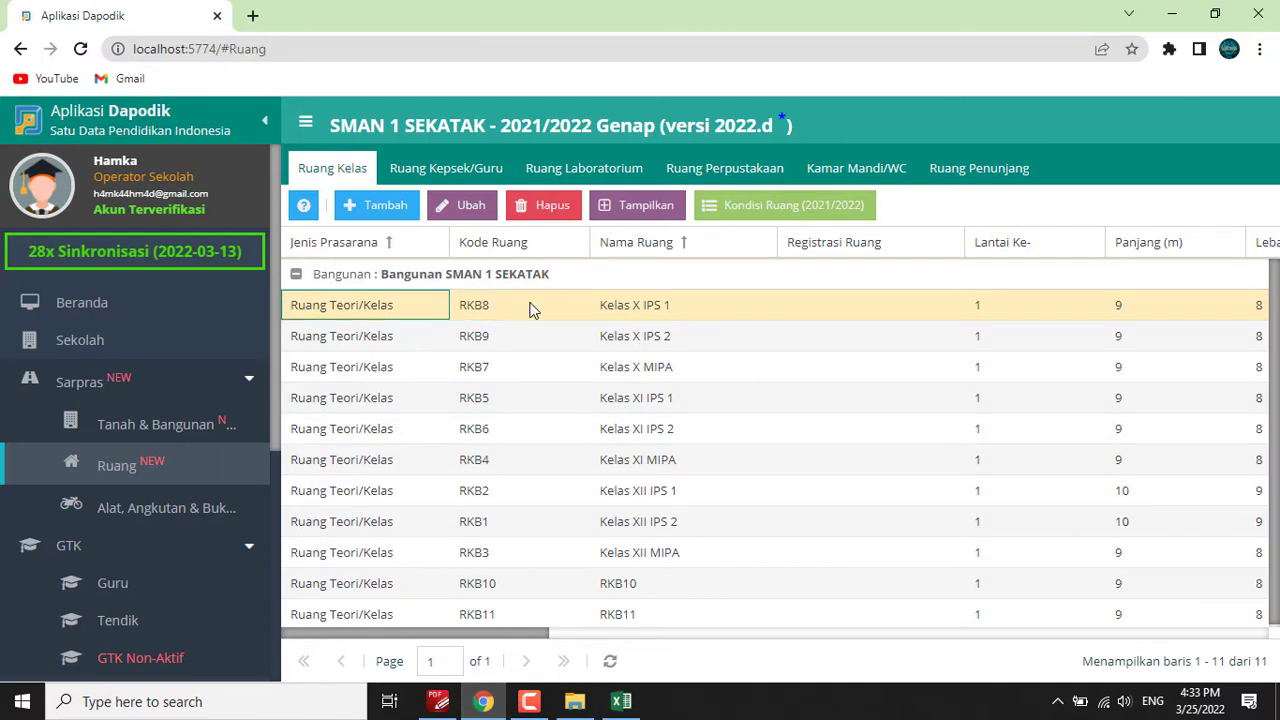
pyautogui.click(468, 206)
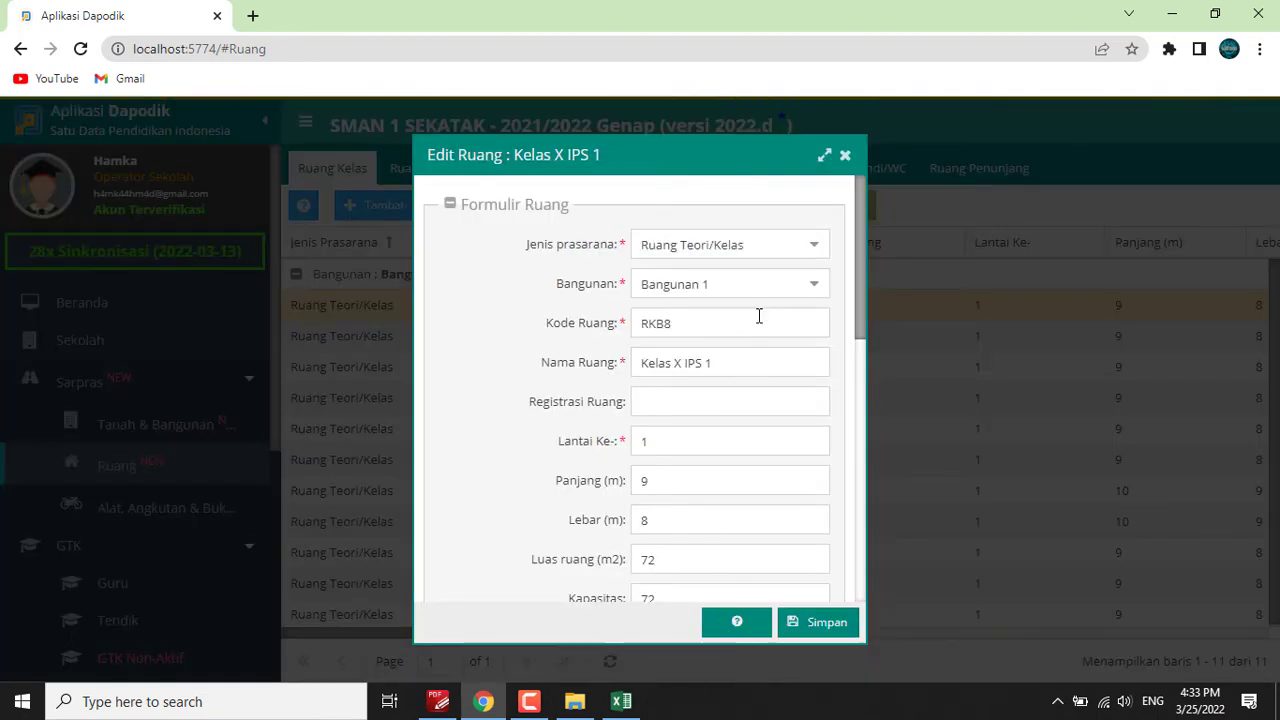
pyautogui.click(812, 288)
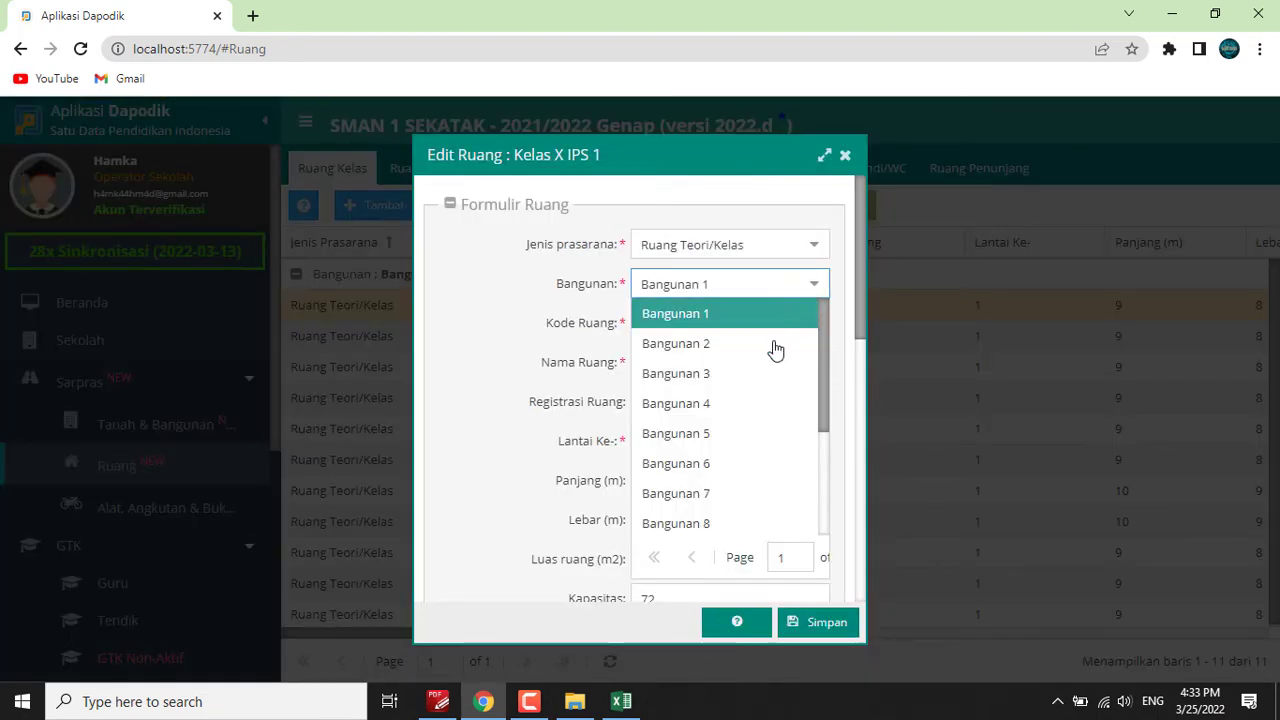
pyautogui.click(711, 495)
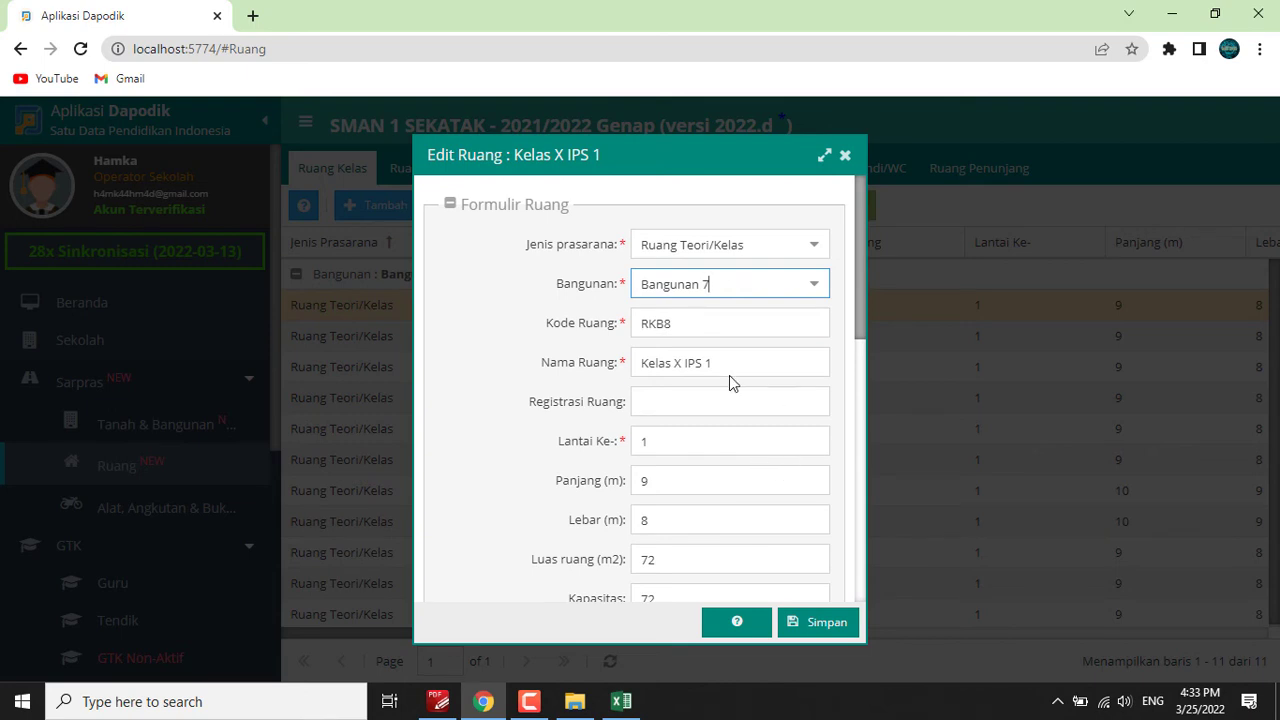
# Save the edited record of classroom RKB8 and review how the Ruang Kelas list is grouped by building.
pyautogui.click(812, 622)
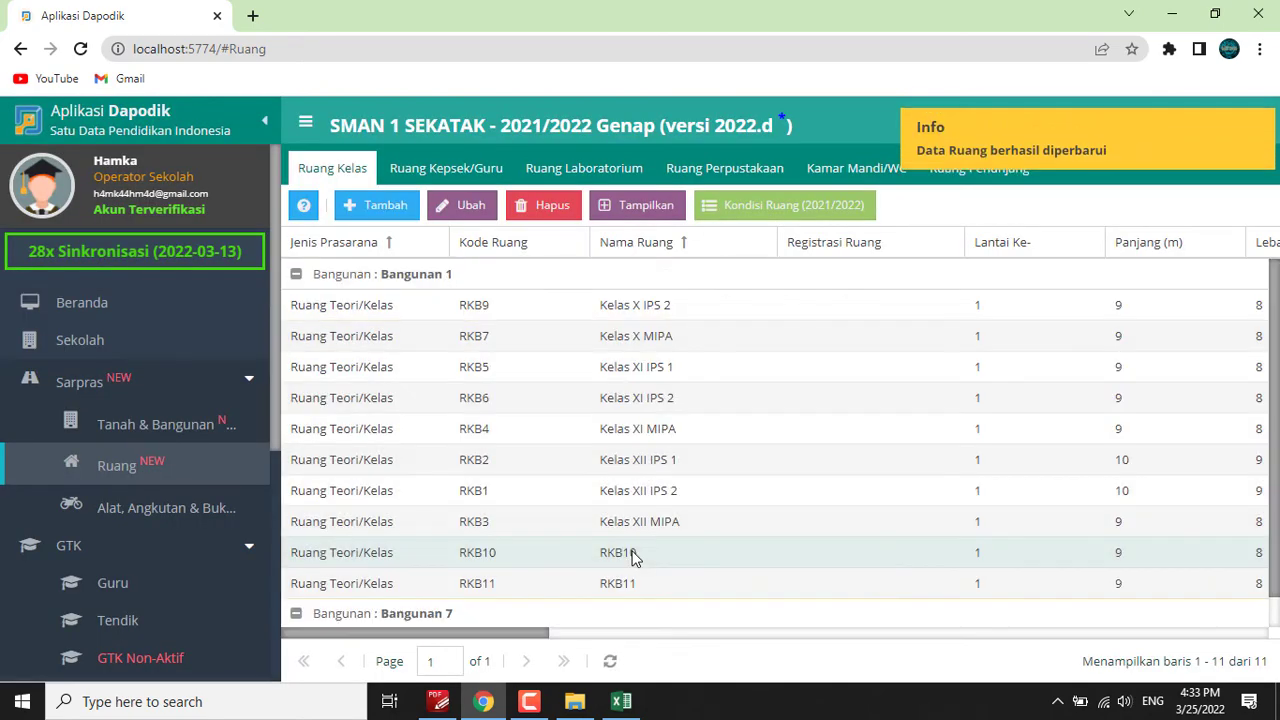
pyautogui.scroll(-1, 524, 609)
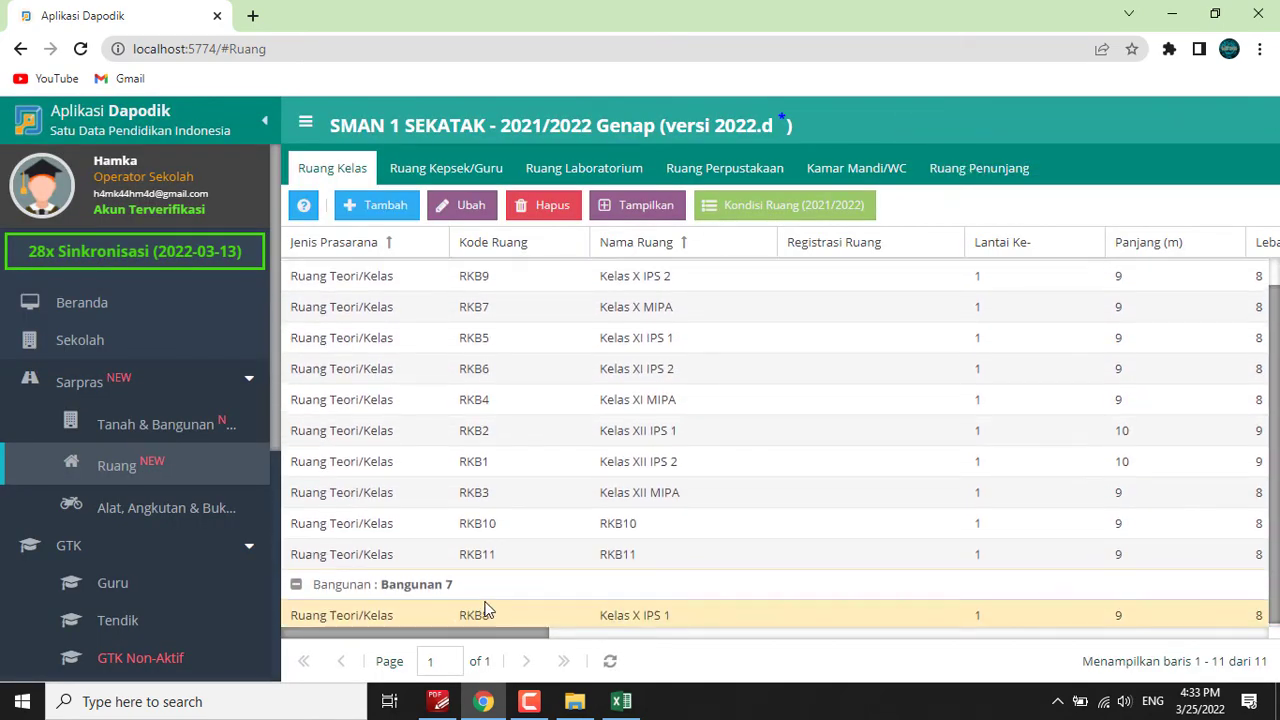
pyautogui.scroll(1, 514, 526)
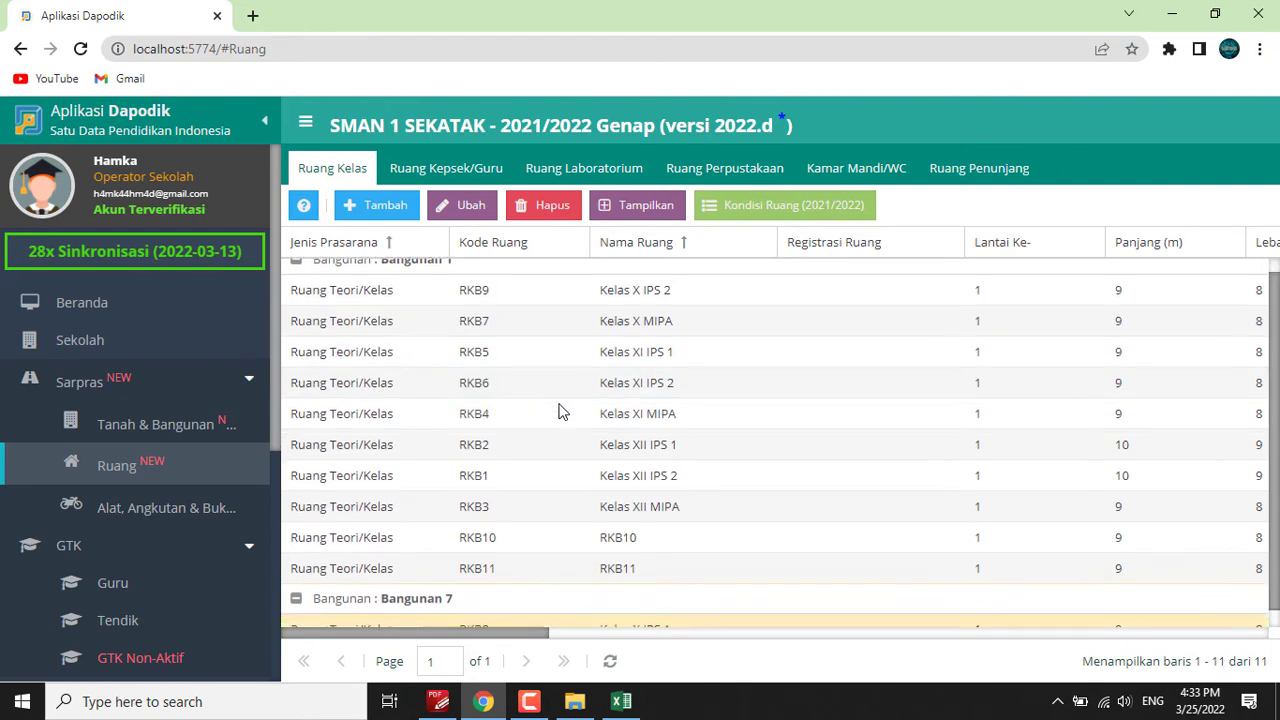
pyautogui.scroll(-1, 575, 430)
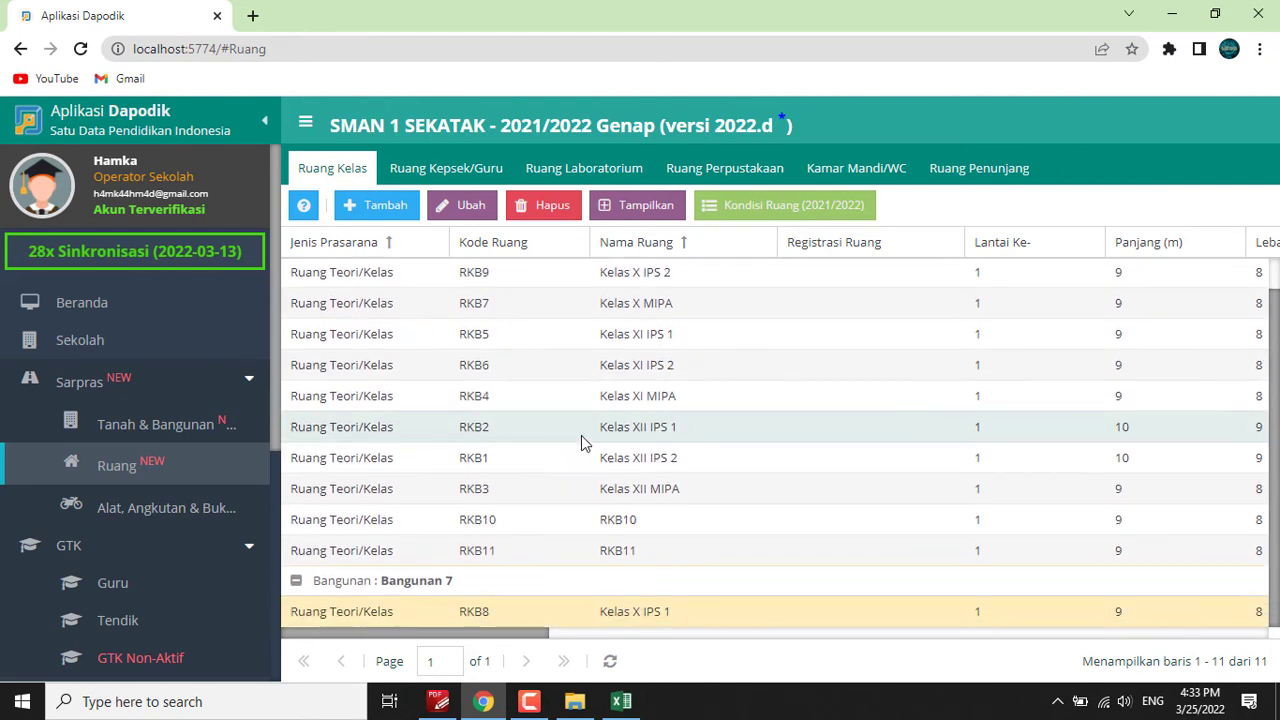
# Set the Bangunan of classroom RKB7, Kelas X MIPA, to Bangunan 7 and save the record.
pyautogui.click(515, 310)
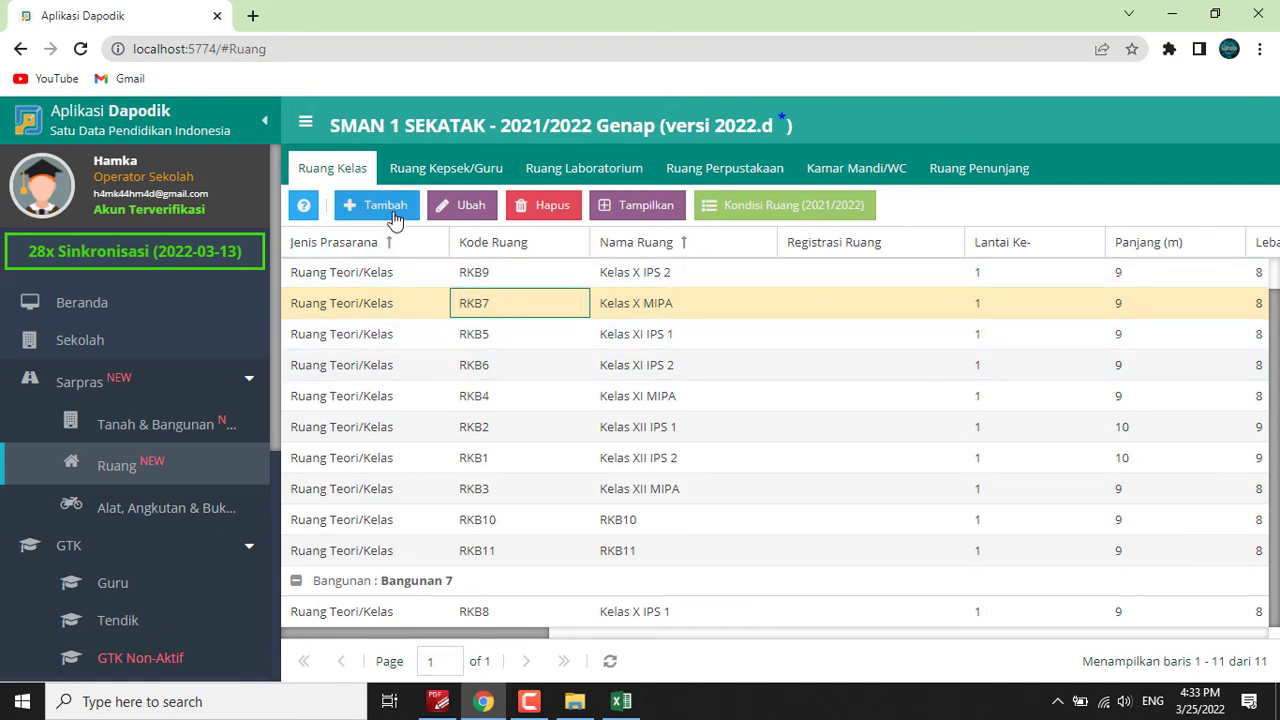
pyautogui.click(460, 205)
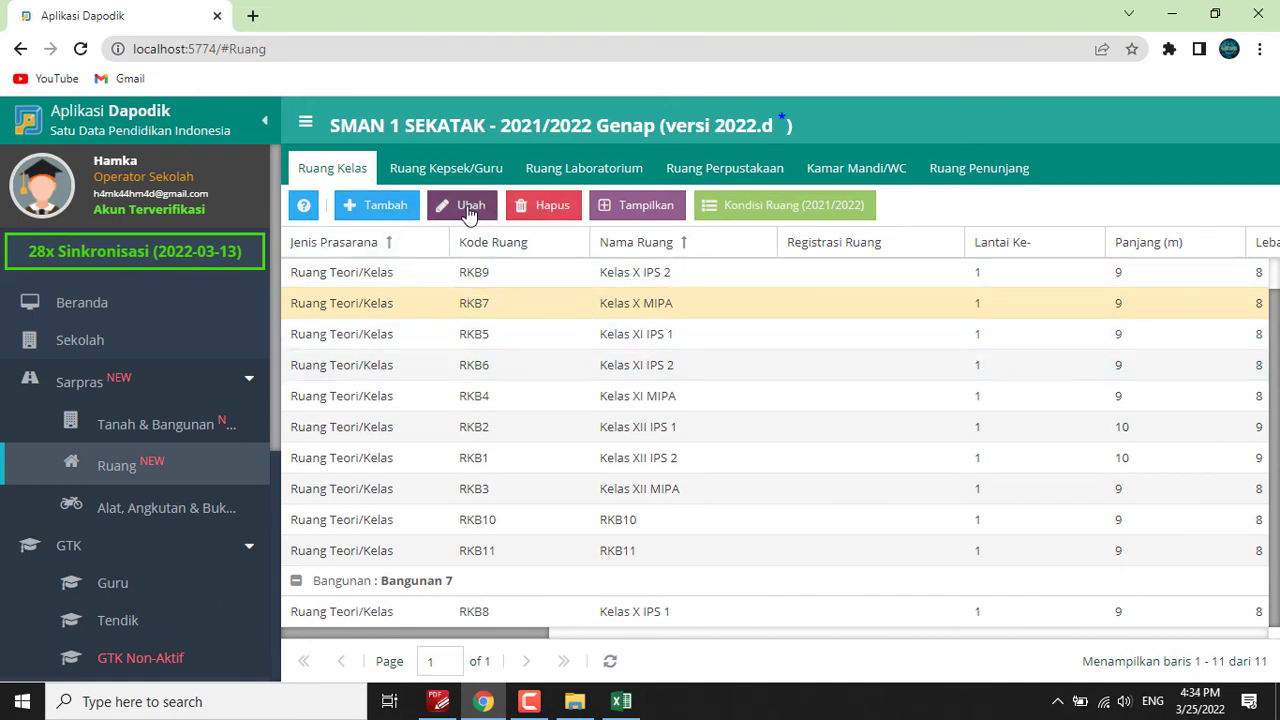
pyautogui.click(808, 288)
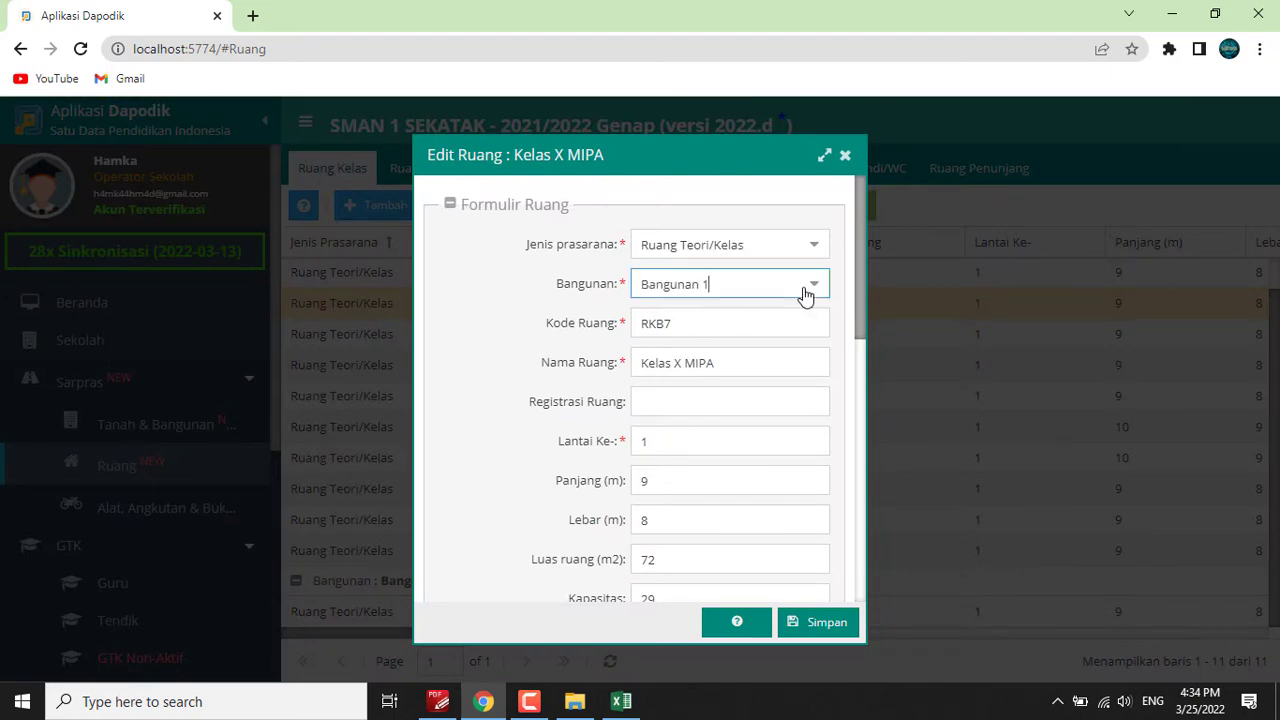
pyautogui.click(715, 493)
pyautogui.click(822, 623)
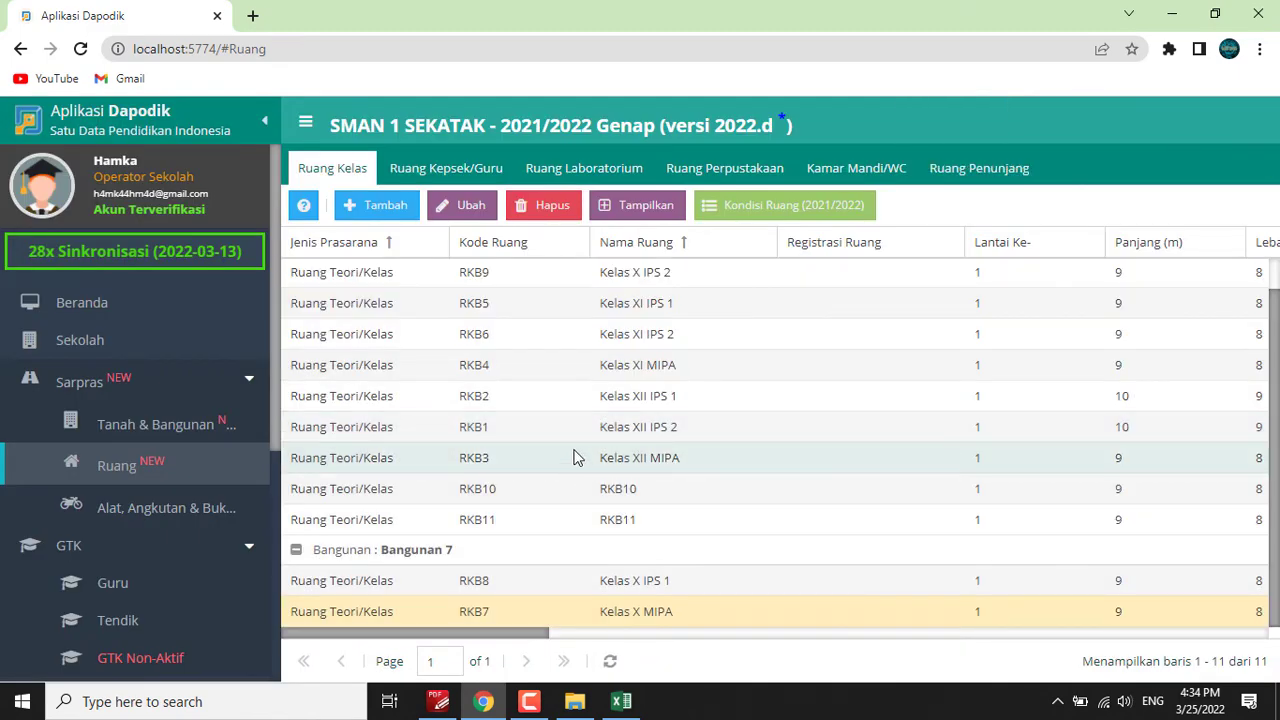
# Set the Bangunan of classroom RKB9, Kelas X IPS 2, to Bangunan 7 and save the record.
pyautogui.click(491, 275)
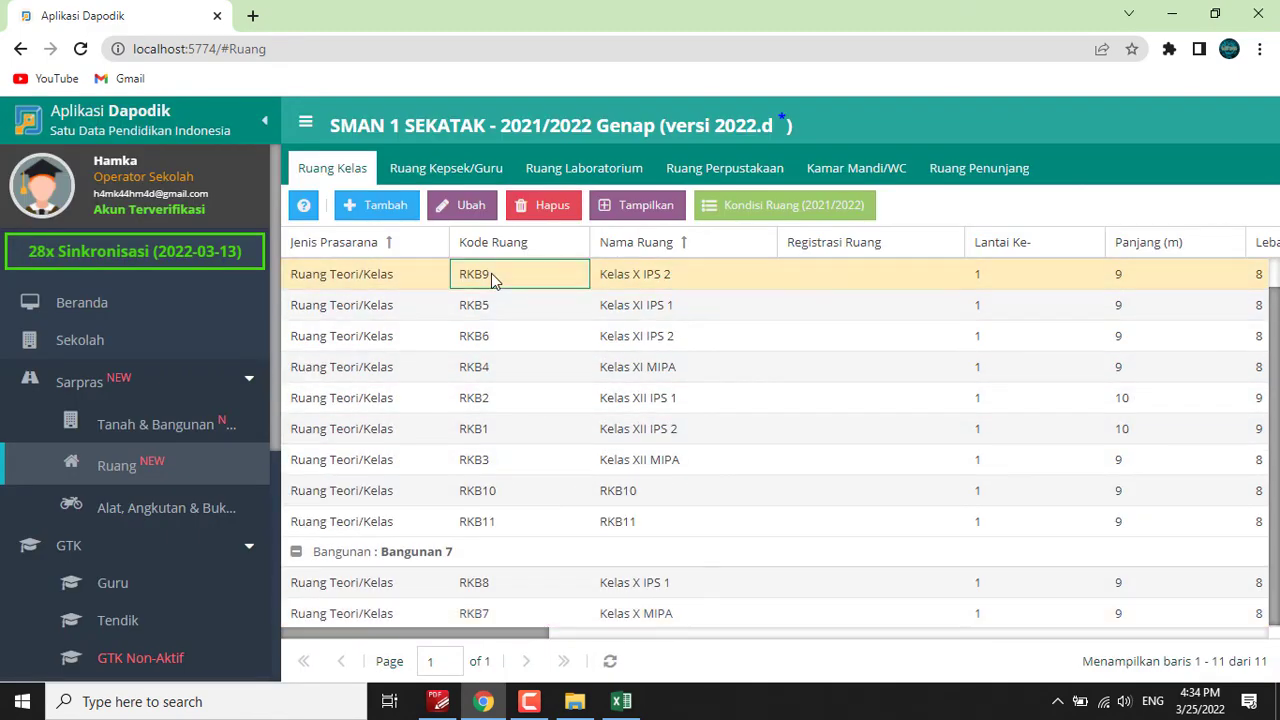
pyautogui.click(460, 205)
pyautogui.click(806, 286)
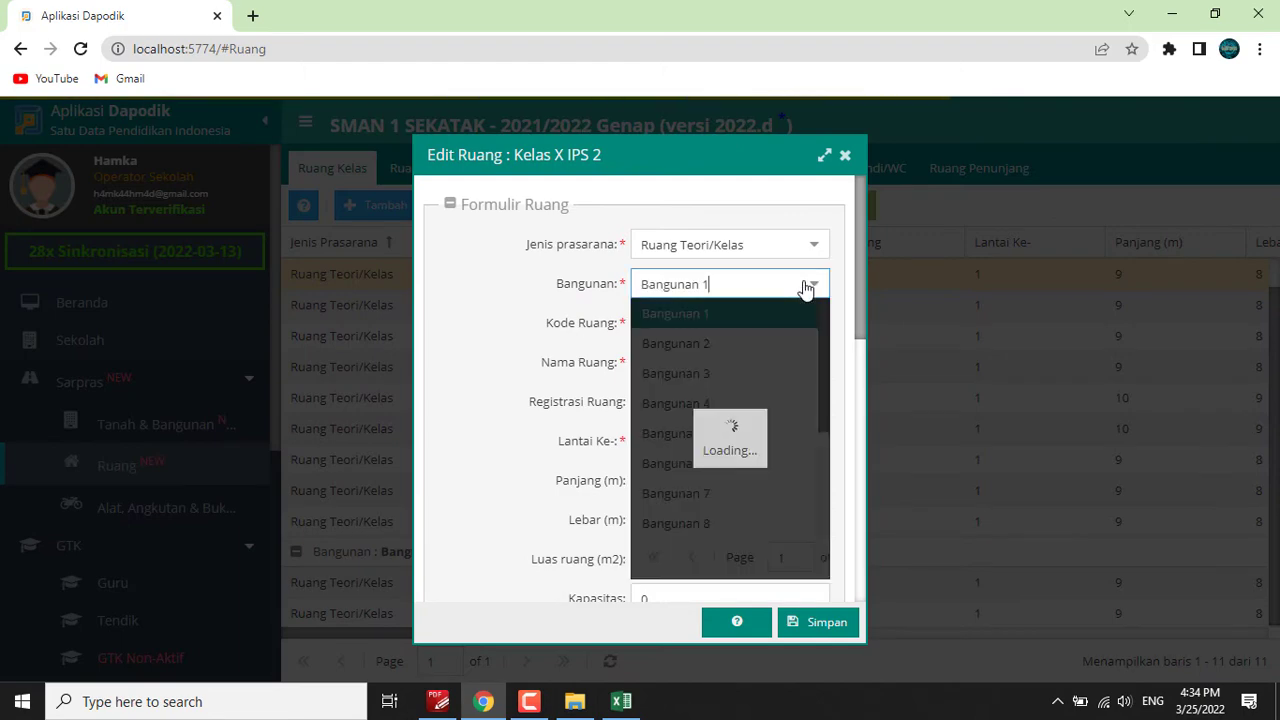
pyautogui.click(730, 493)
pyautogui.click(822, 623)
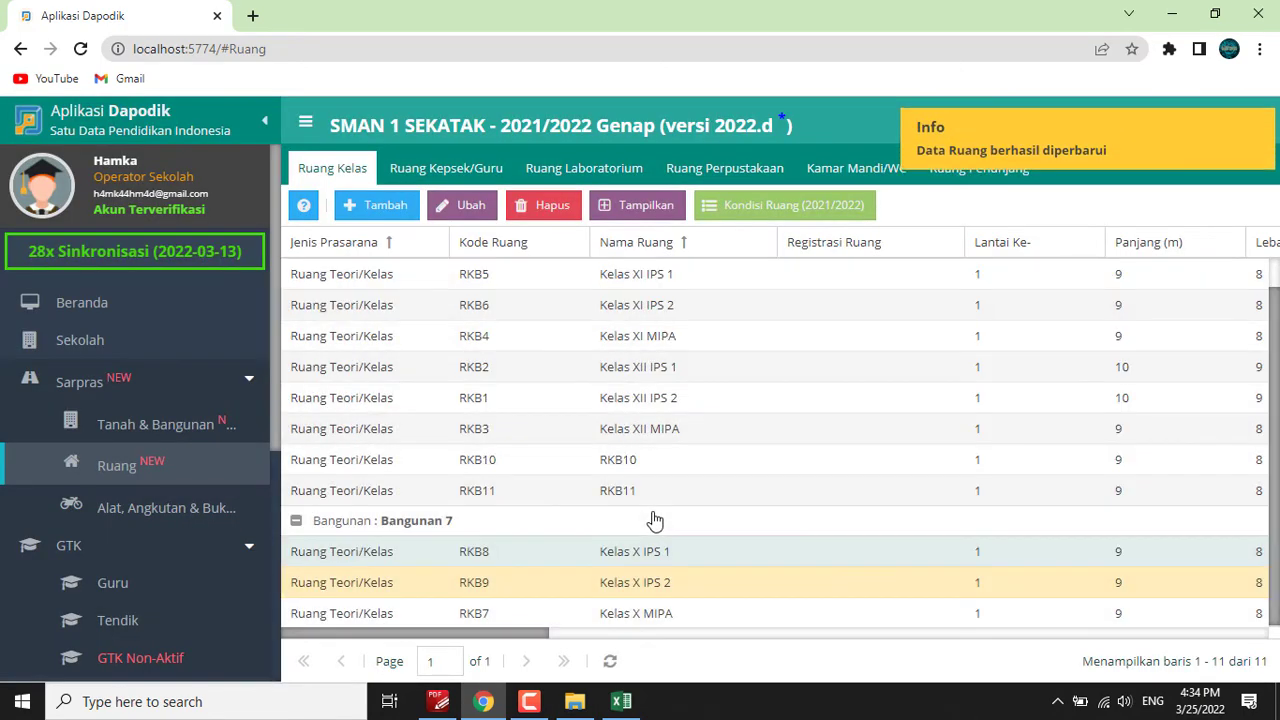
# Switch to the DENAH BANGUNAN workbook in Excel and locate Bangunan 3 (RKB LAMA 1) on the site plan.
pyautogui.scroll(1, 652, 518)
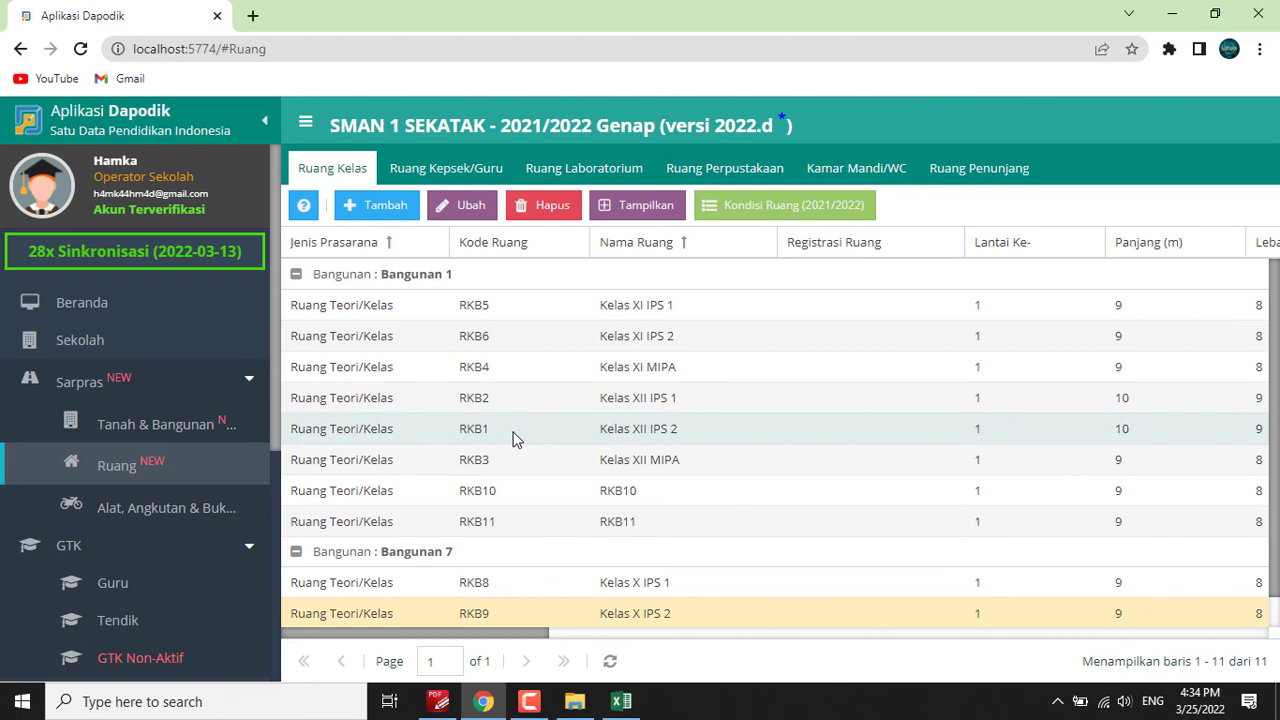
pyautogui.click(621, 701)
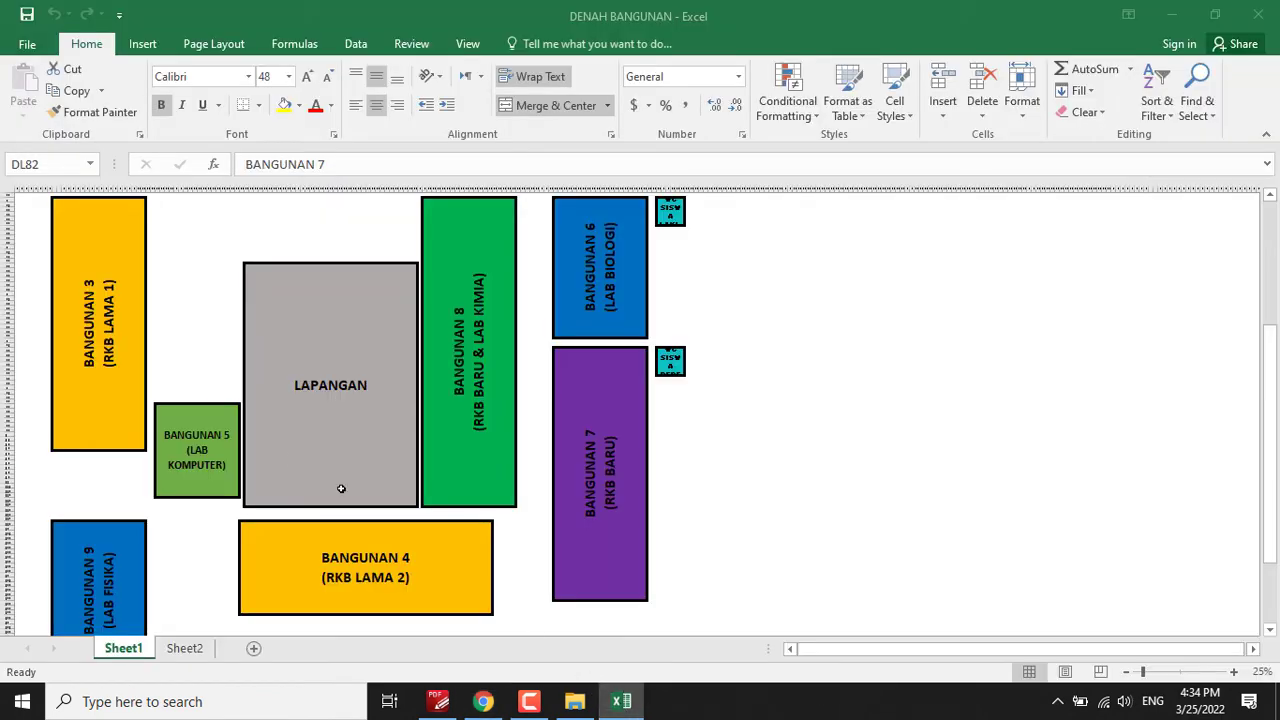
pyautogui.click(140, 371)
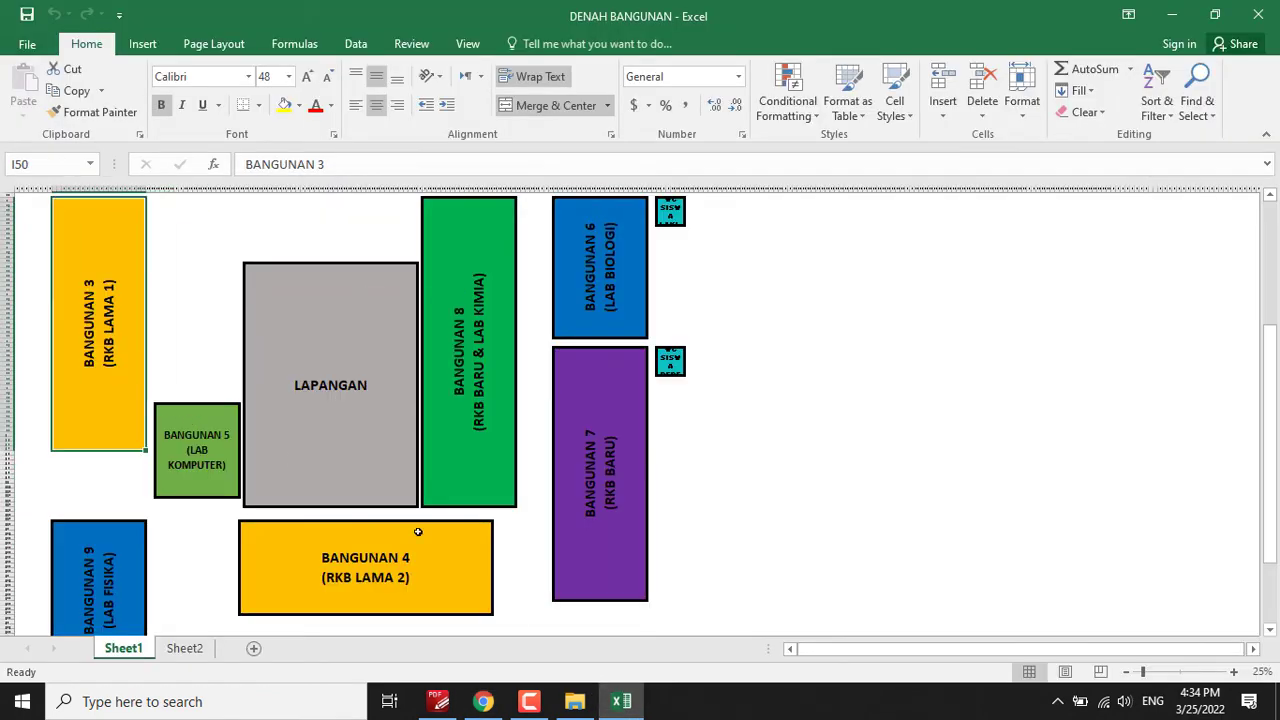
# Switch to Dapodik in Chrome, assign classroom RKB1, Kelas XII IPS 2, to Bangunan 3, and save the record.
pyautogui.click(485, 703)
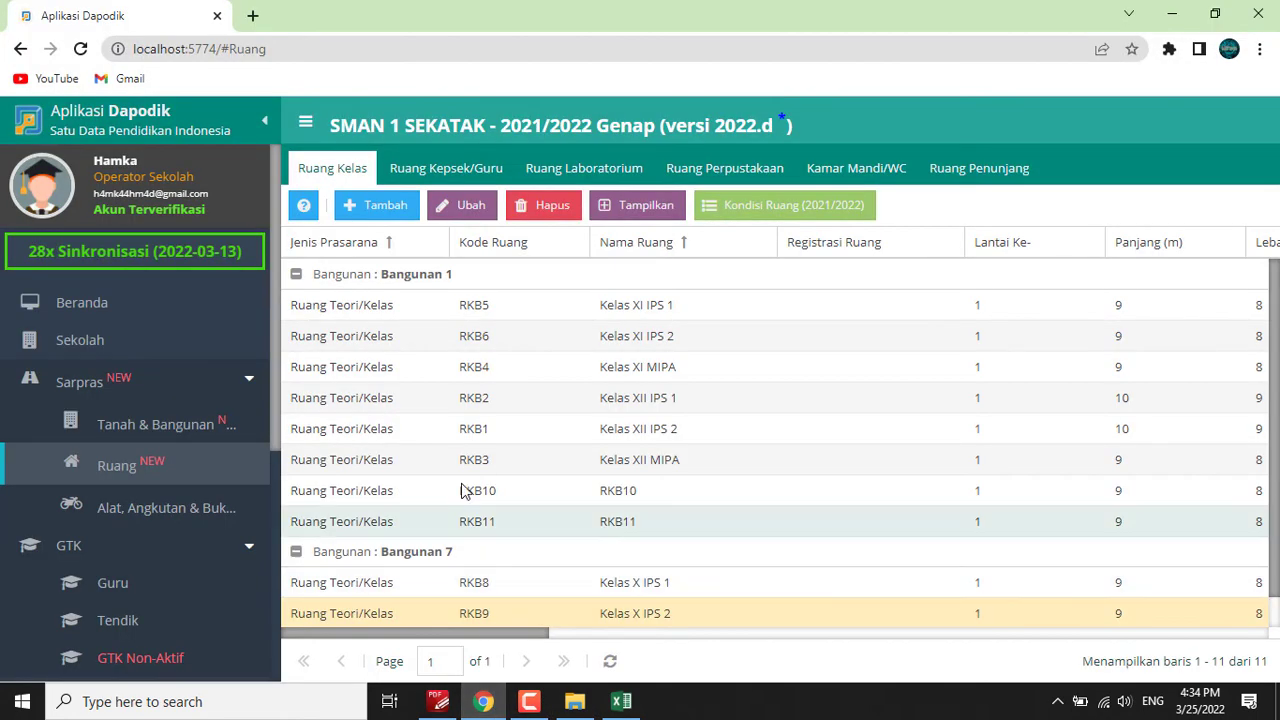
pyautogui.click(520, 431)
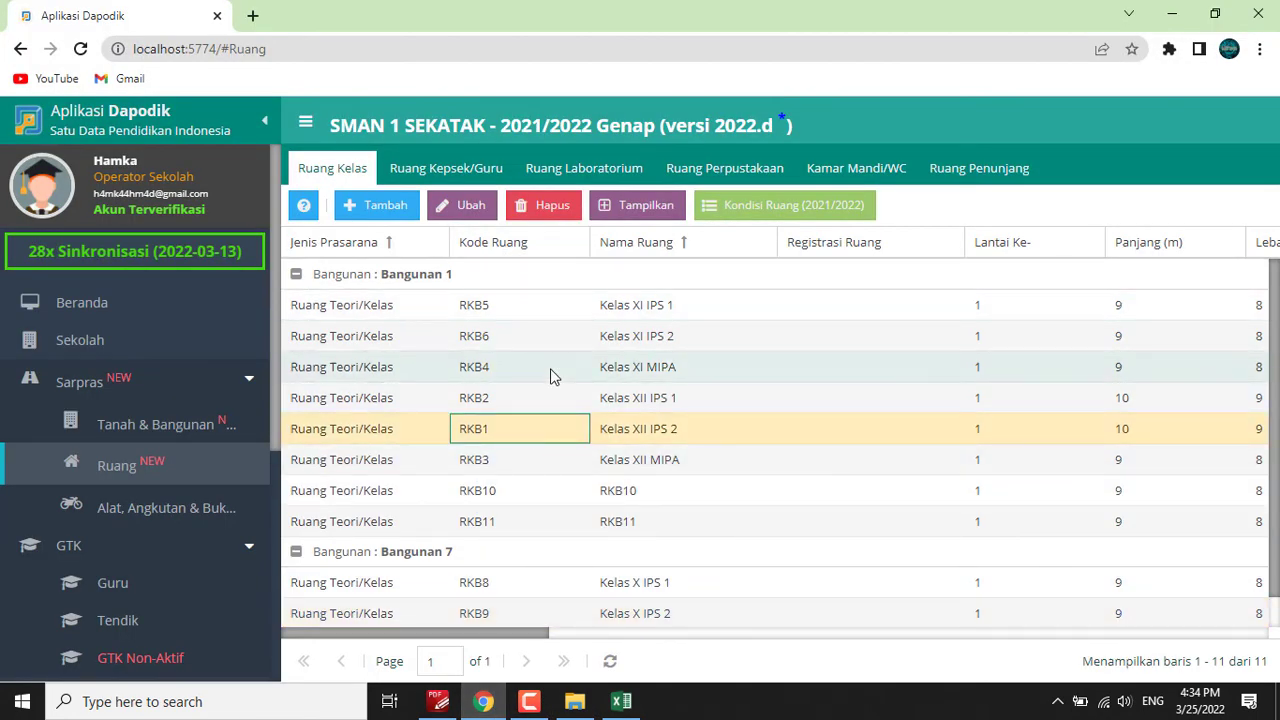
pyautogui.click(471, 208)
pyautogui.click(806, 286)
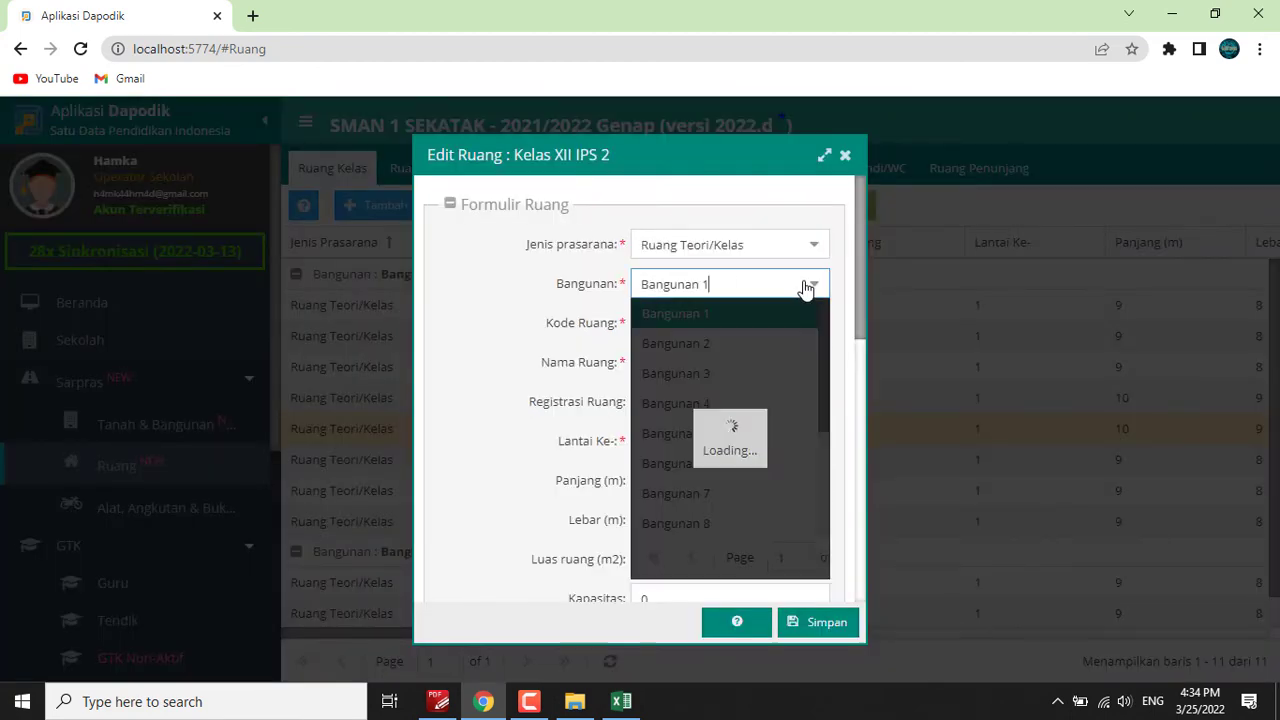
pyautogui.click(738, 378)
pyautogui.click(819, 624)
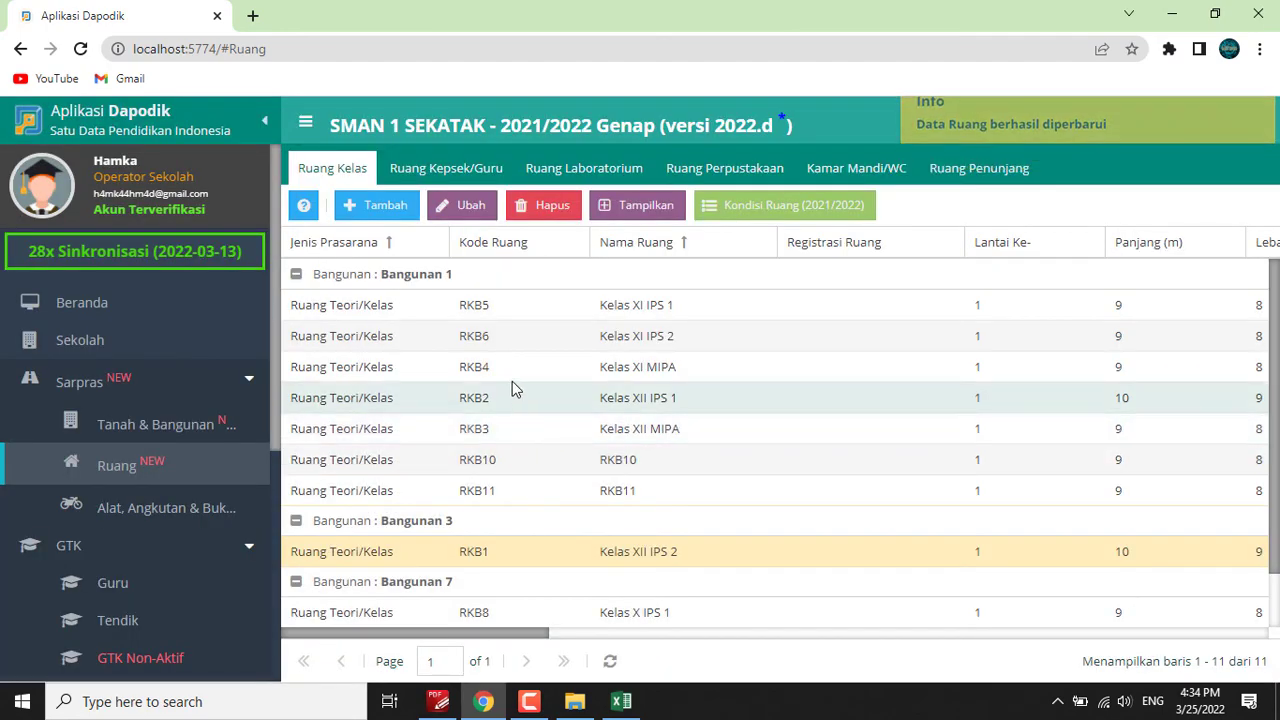
# Set the Bangunan of classroom RKB2, Kelas XII IPS 1, to Bangunan 3 and save the record.
pyautogui.click(502, 405)
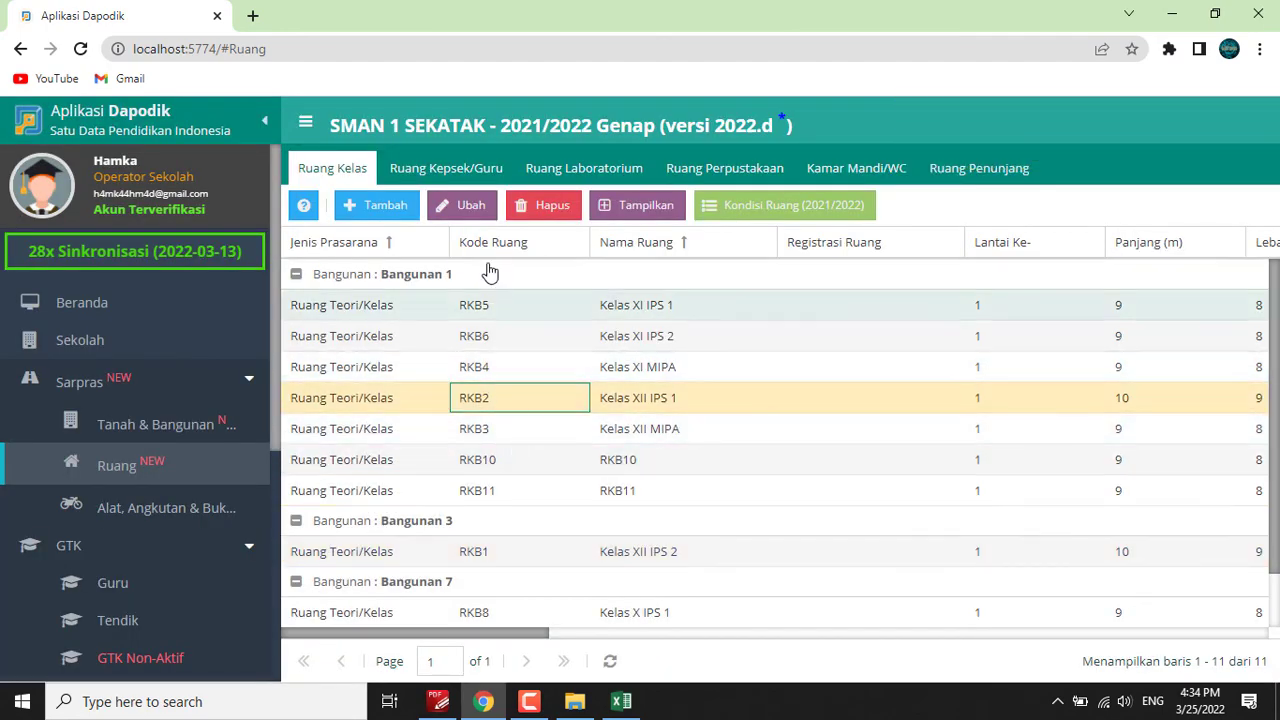
pyautogui.click(466, 206)
pyautogui.click(815, 287)
pyautogui.click(736, 372)
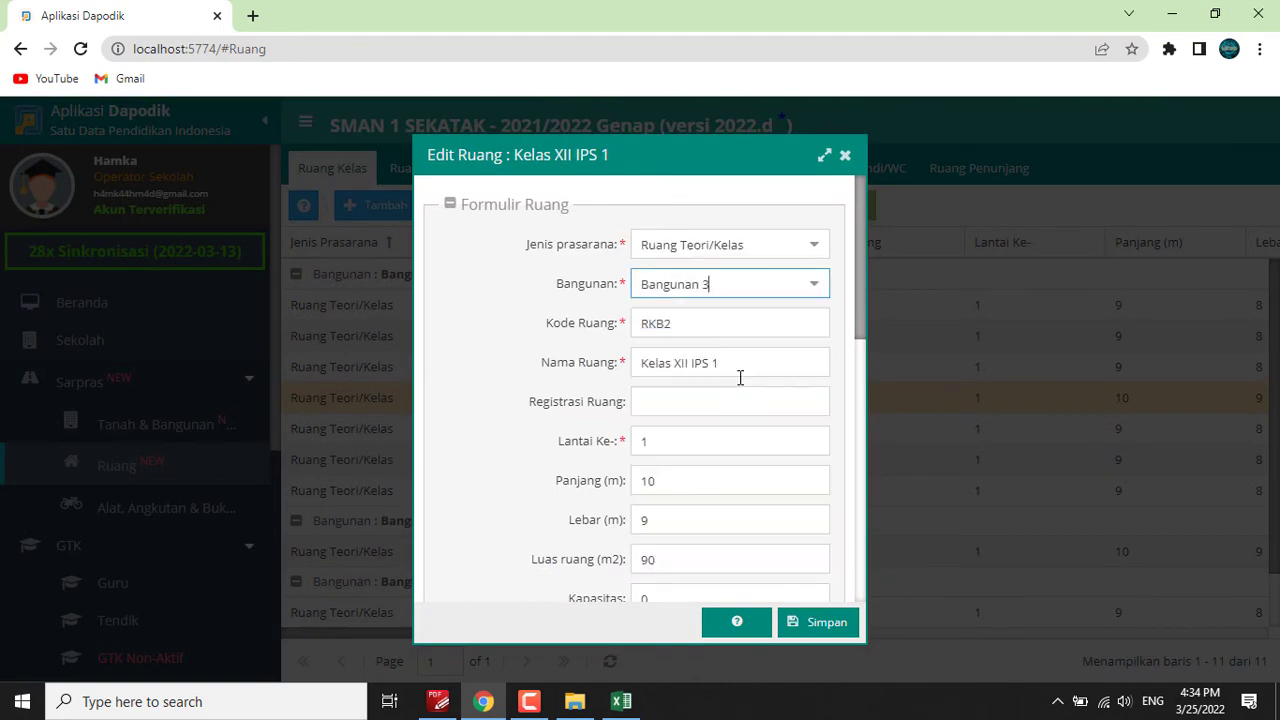
pyautogui.click(813, 635)
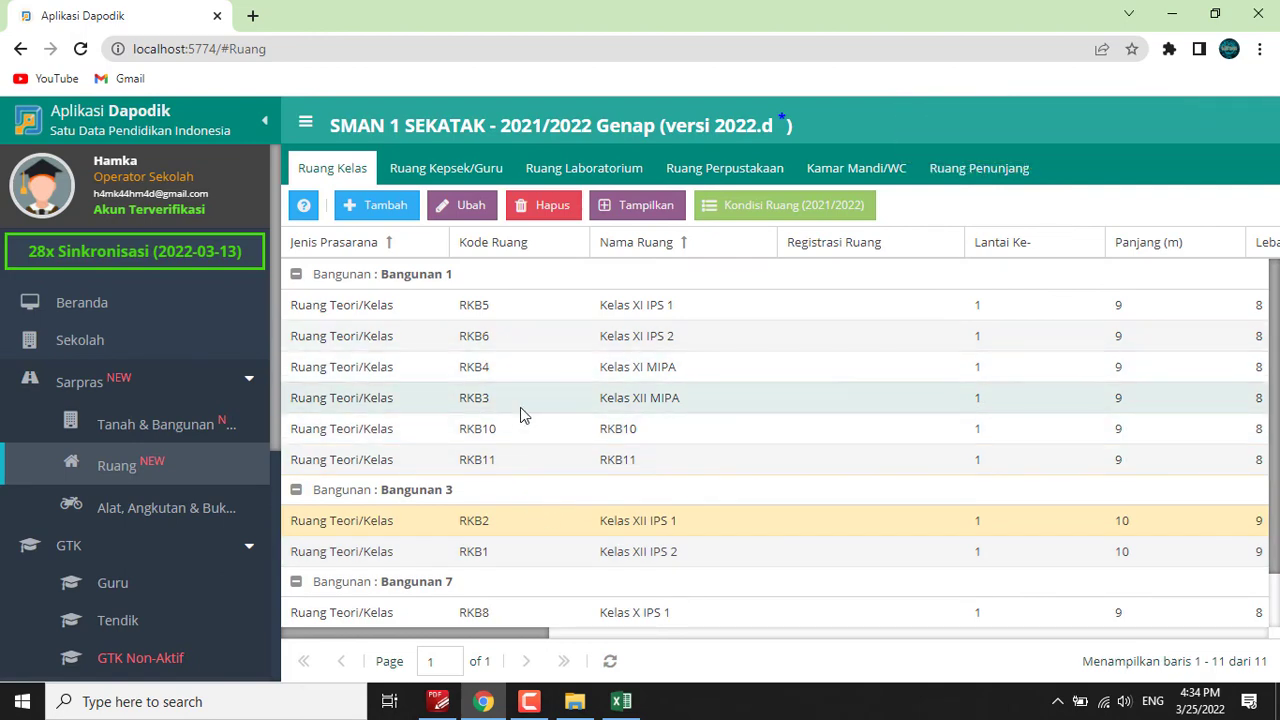
# Set the Bangunan of classroom RKB3, Kelas XII MIPA, to Bangunan 3, save the record and check the regrouped list.
pyautogui.click(520, 405)
pyautogui.click(460, 205)
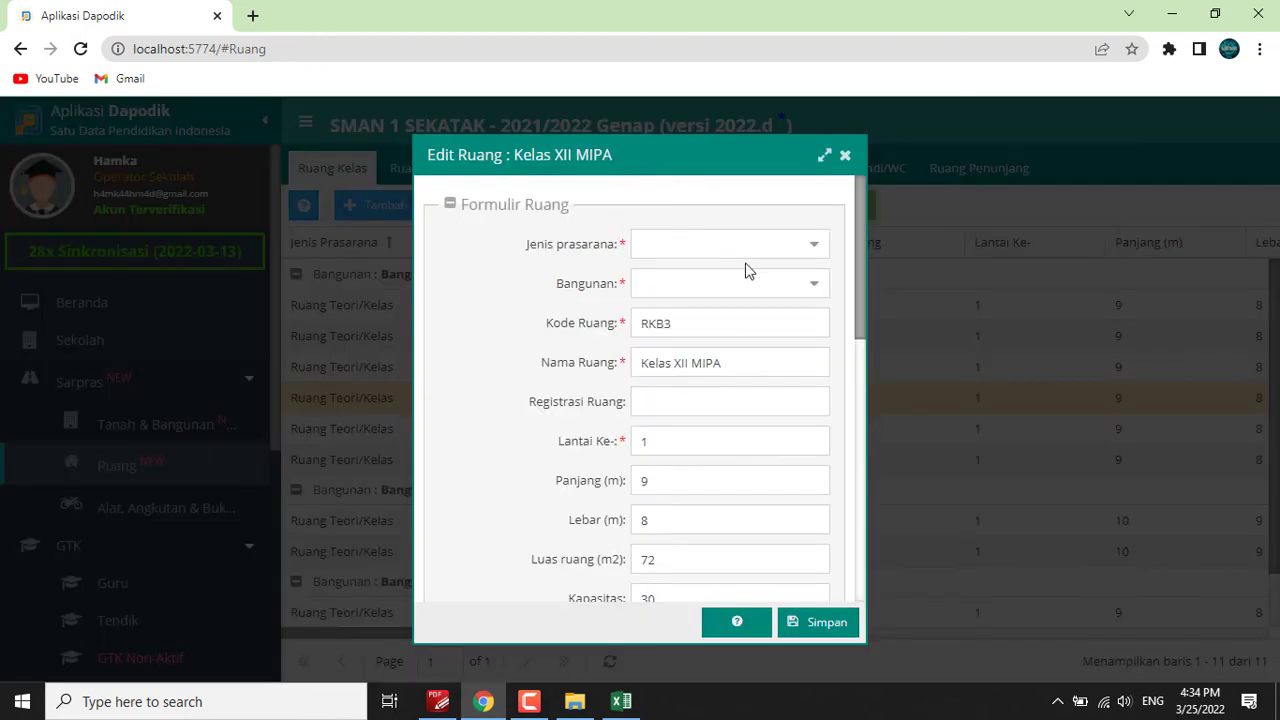
pyautogui.click(803, 285)
pyautogui.click(777, 348)
pyautogui.click(811, 295)
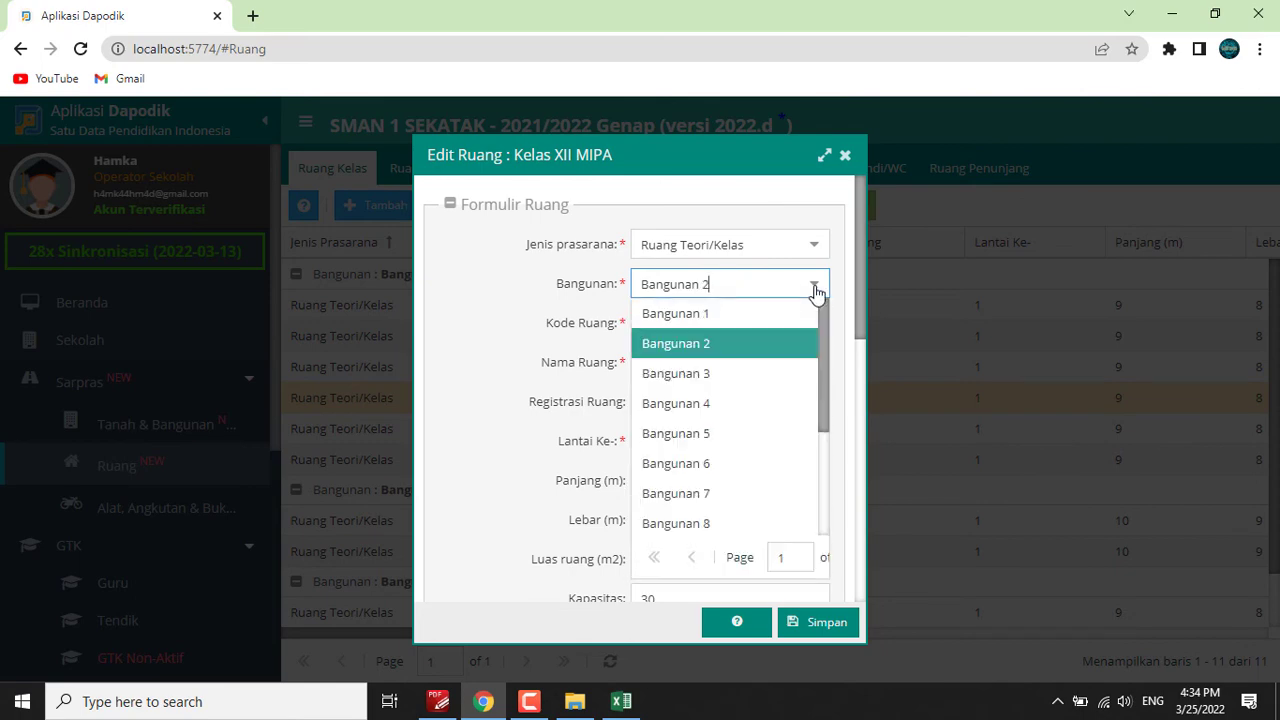
pyautogui.click(741, 378)
pyautogui.click(813, 624)
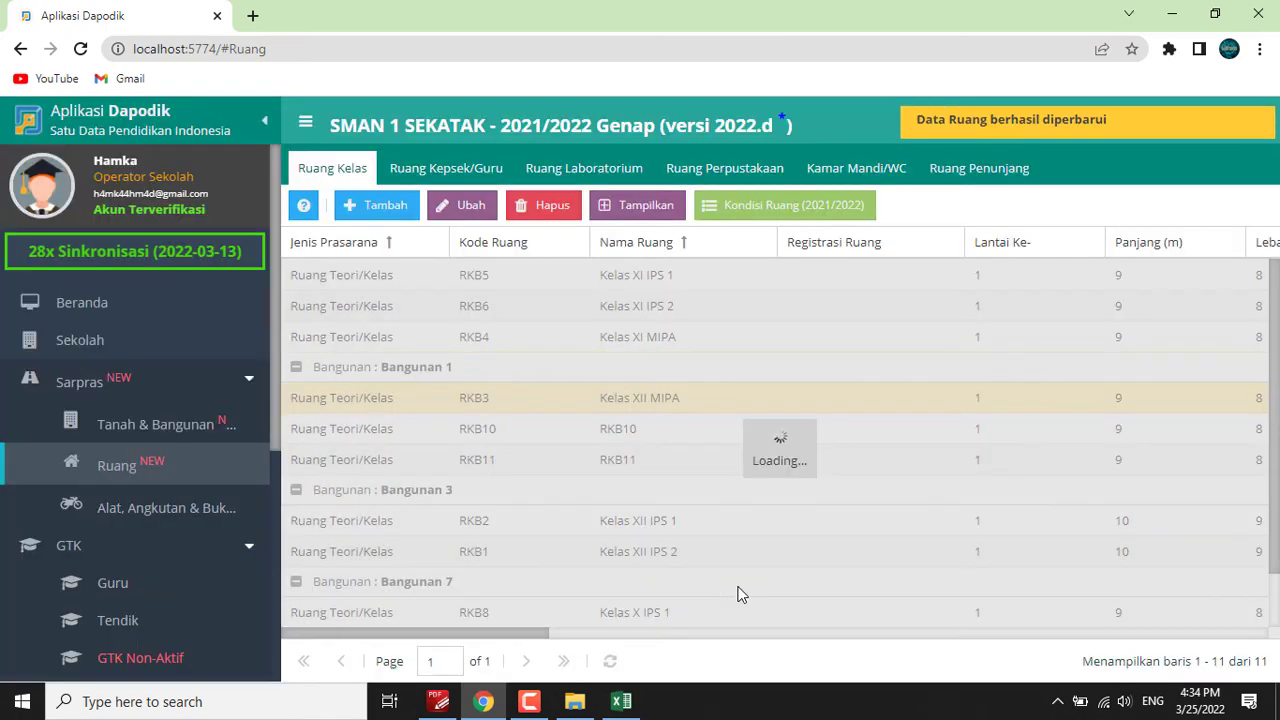
pyautogui.scroll(-1, 643, 484)
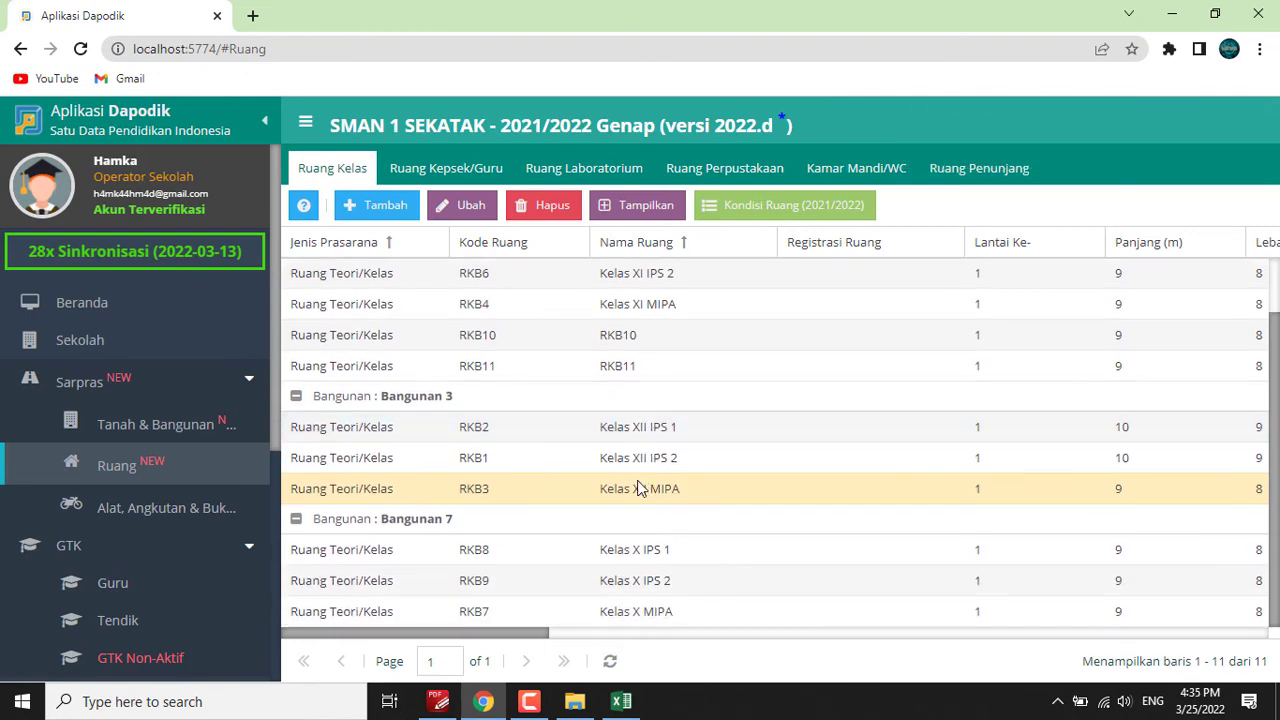
pyautogui.scroll(1, 630, 475)
# Open and refresh the Ruang Kepsek/Guru and Ruang Laboratorium lists to update their building names.
pyautogui.click(444, 170)
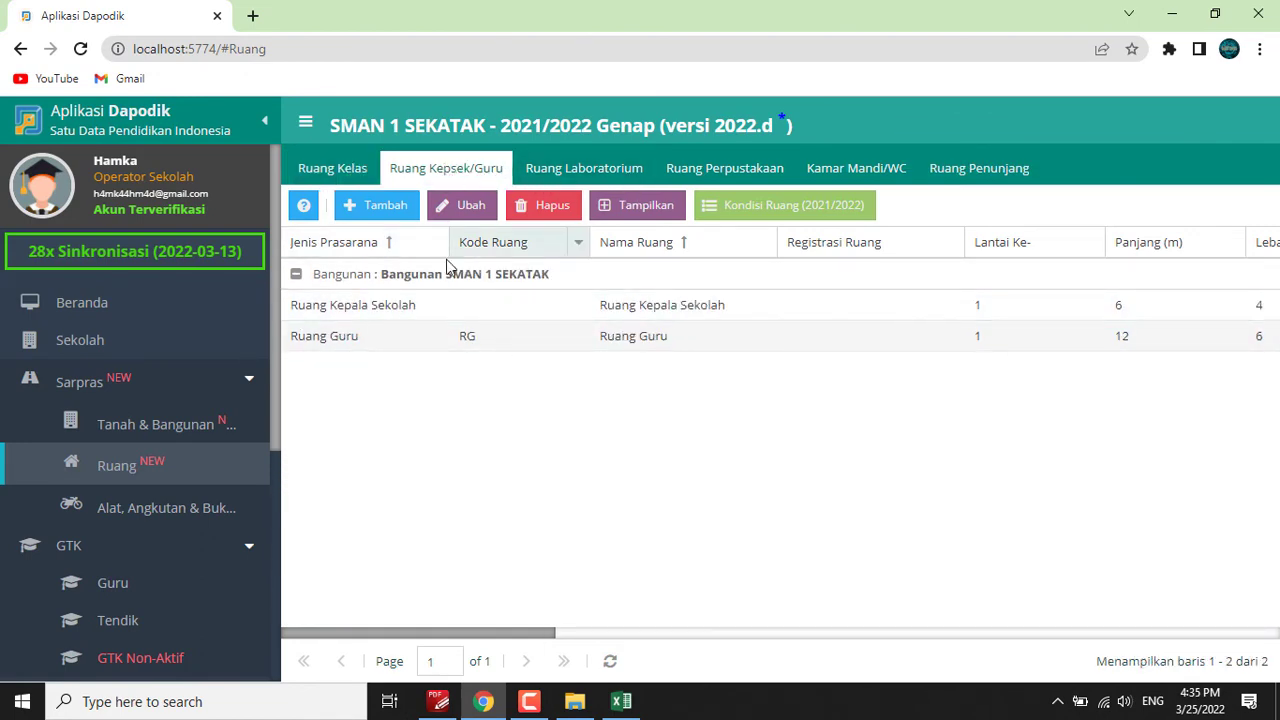
pyautogui.click(612, 662)
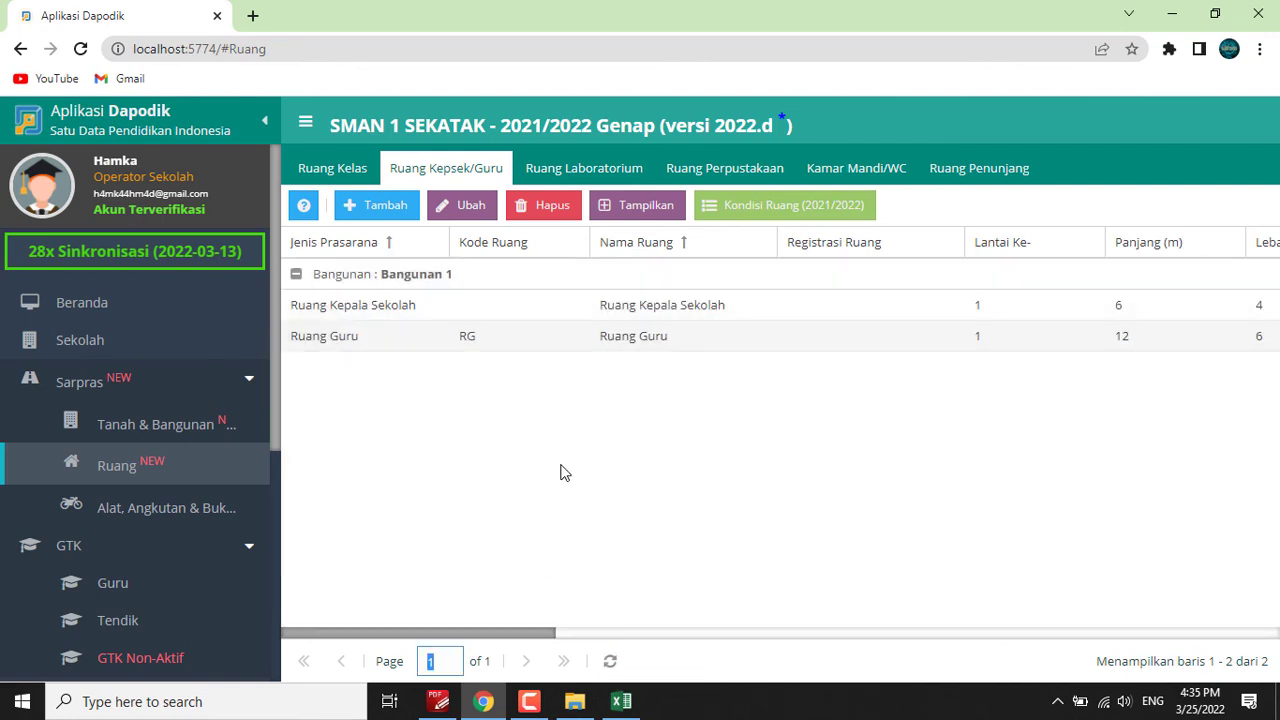
pyautogui.click(590, 168)
pyautogui.click(608, 664)
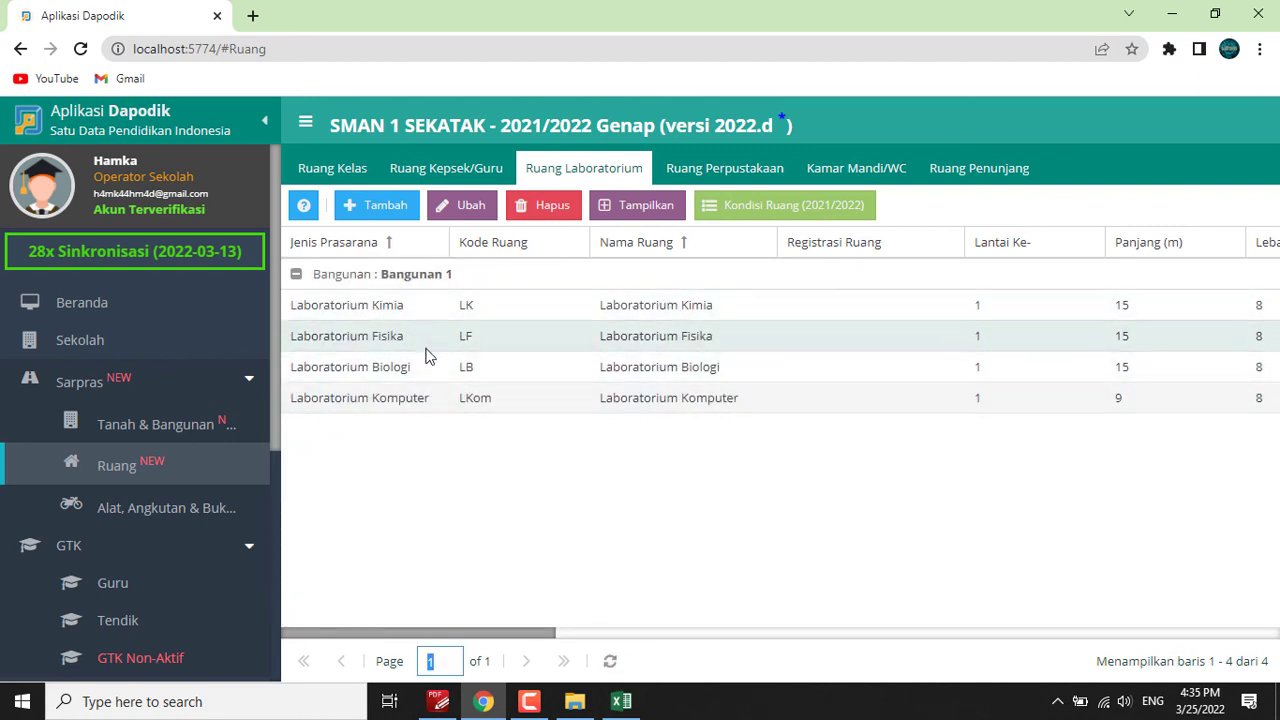
# Assign Ruang Perpustakaan to Bangunan 2, fill in its Kode Ruang as RPERPUS, and save the record.
pyautogui.click(730, 170)
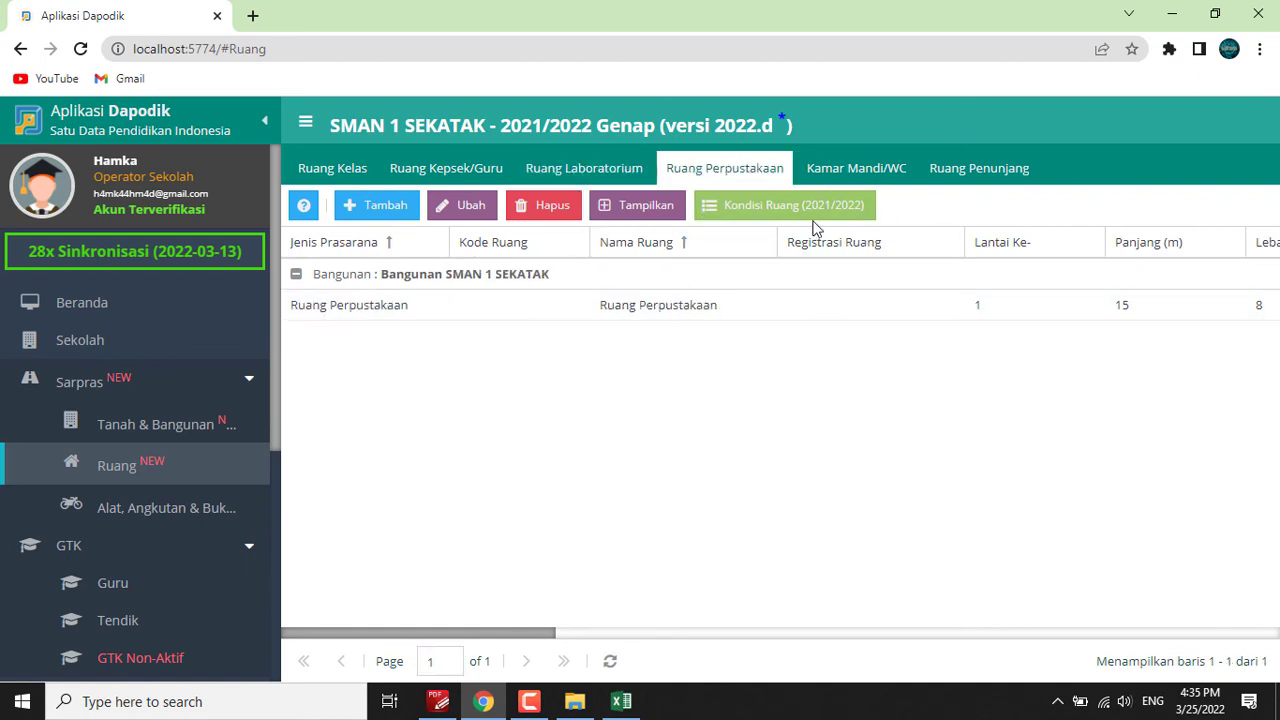
pyautogui.click(530, 320)
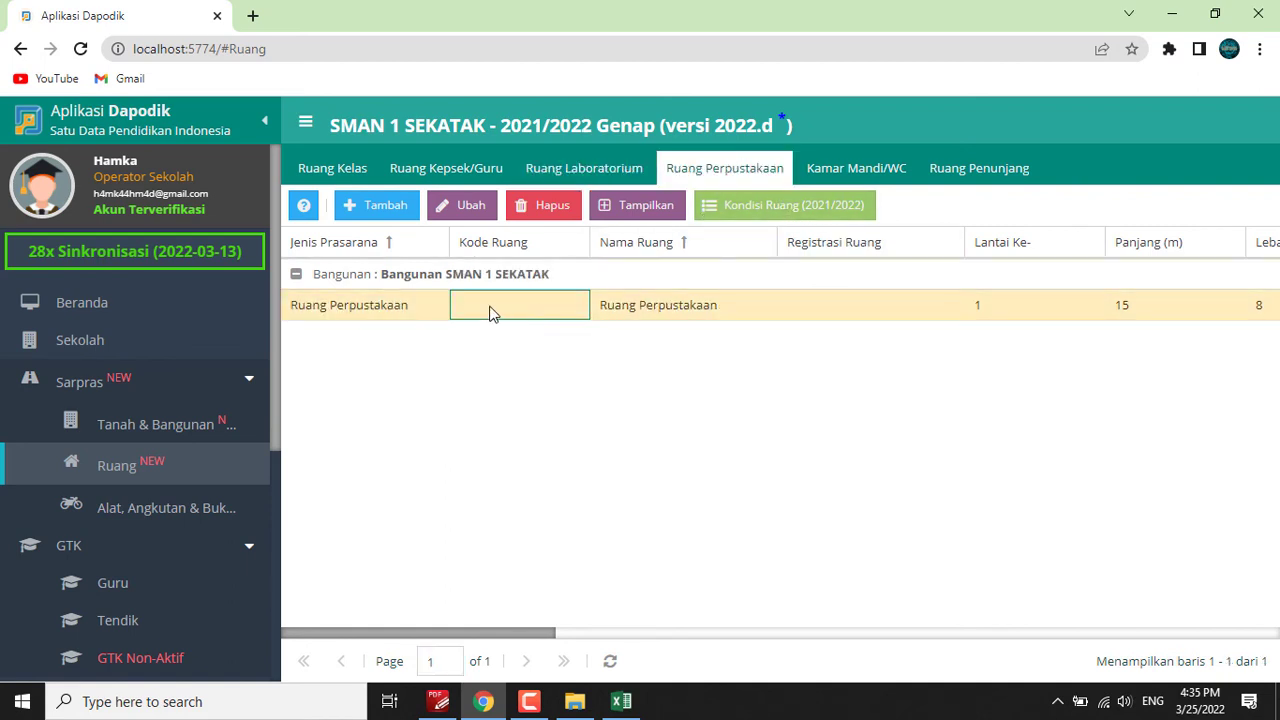
pyautogui.click(460, 204)
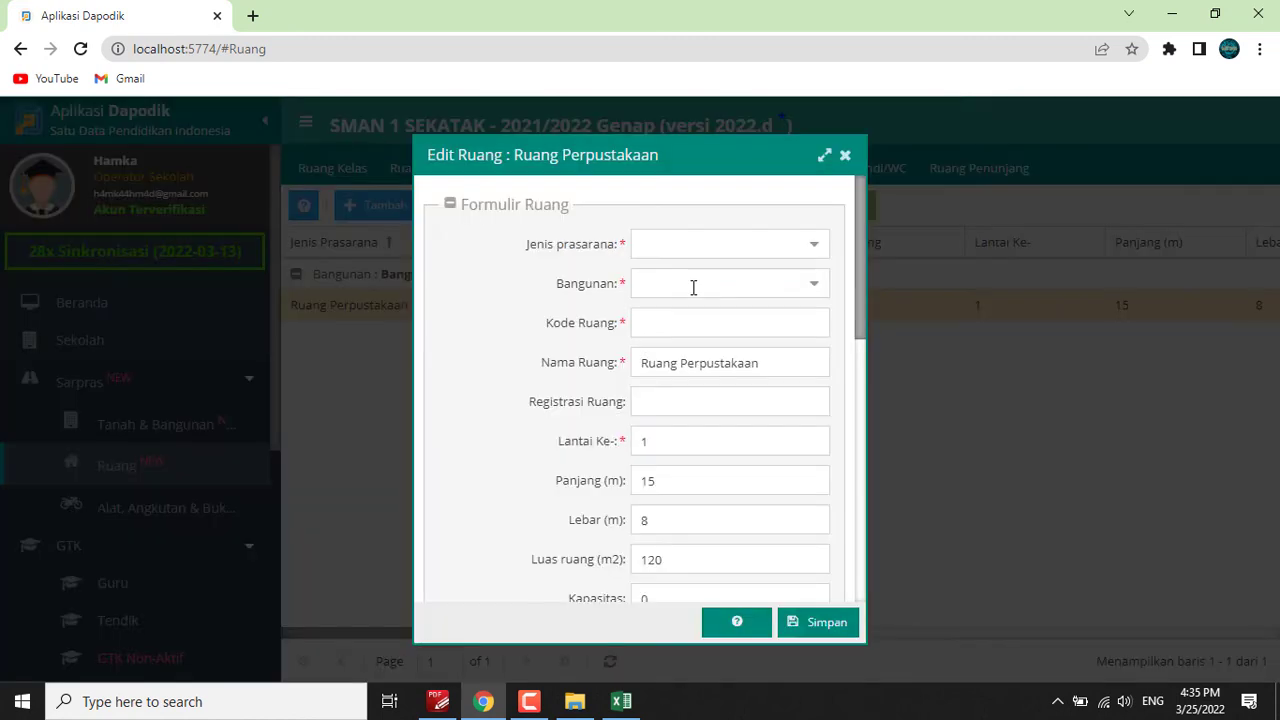
pyautogui.click(814, 286)
pyautogui.click(722, 345)
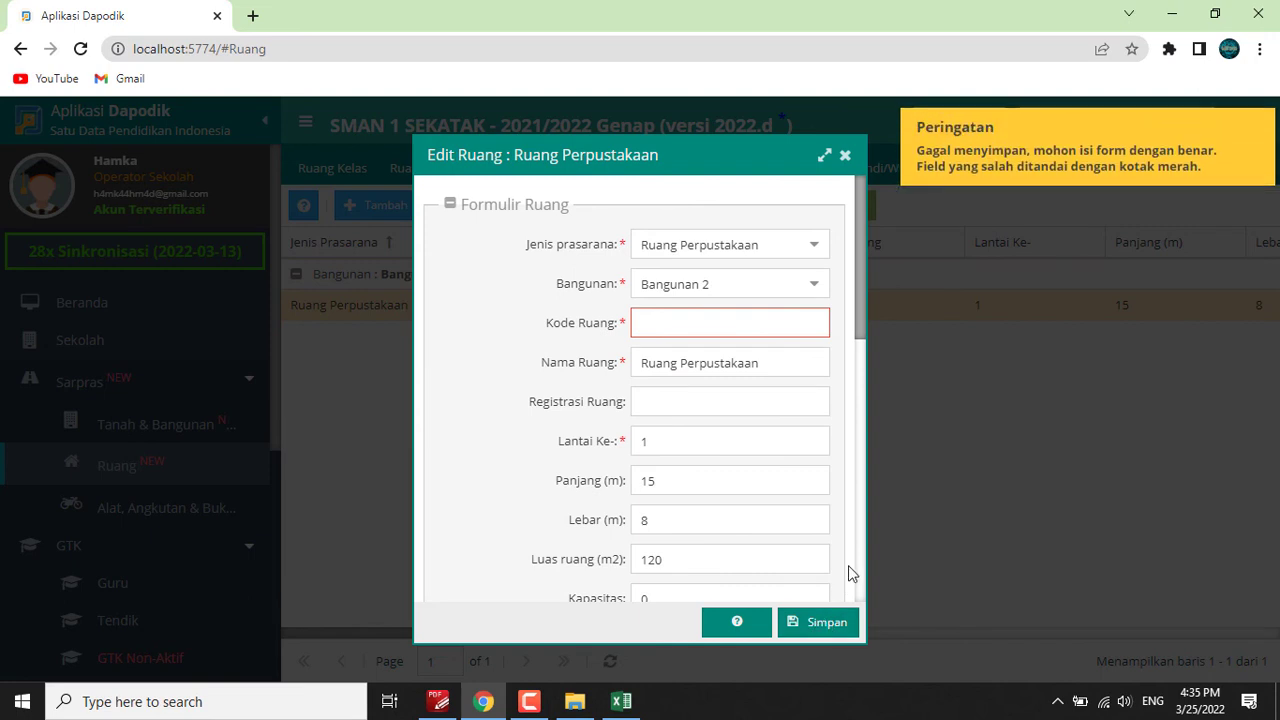
pyautogui.click(790, 325)
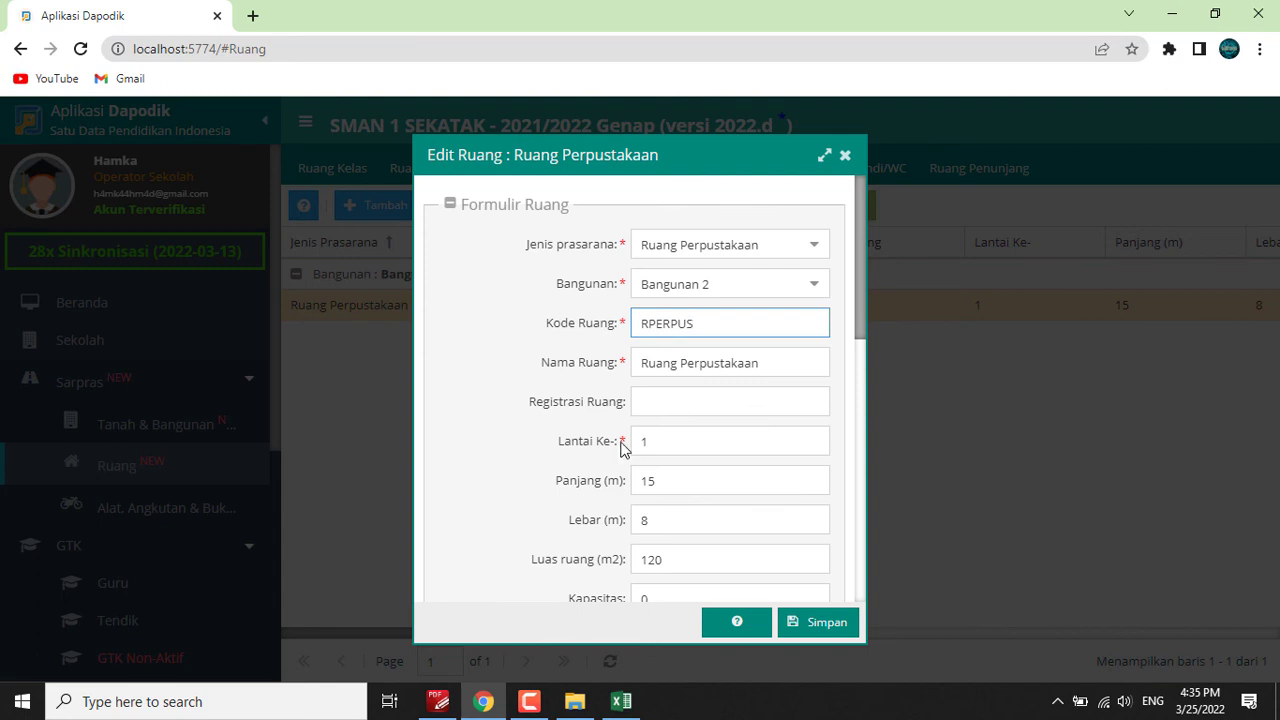
pyautogui.click(816, 626)
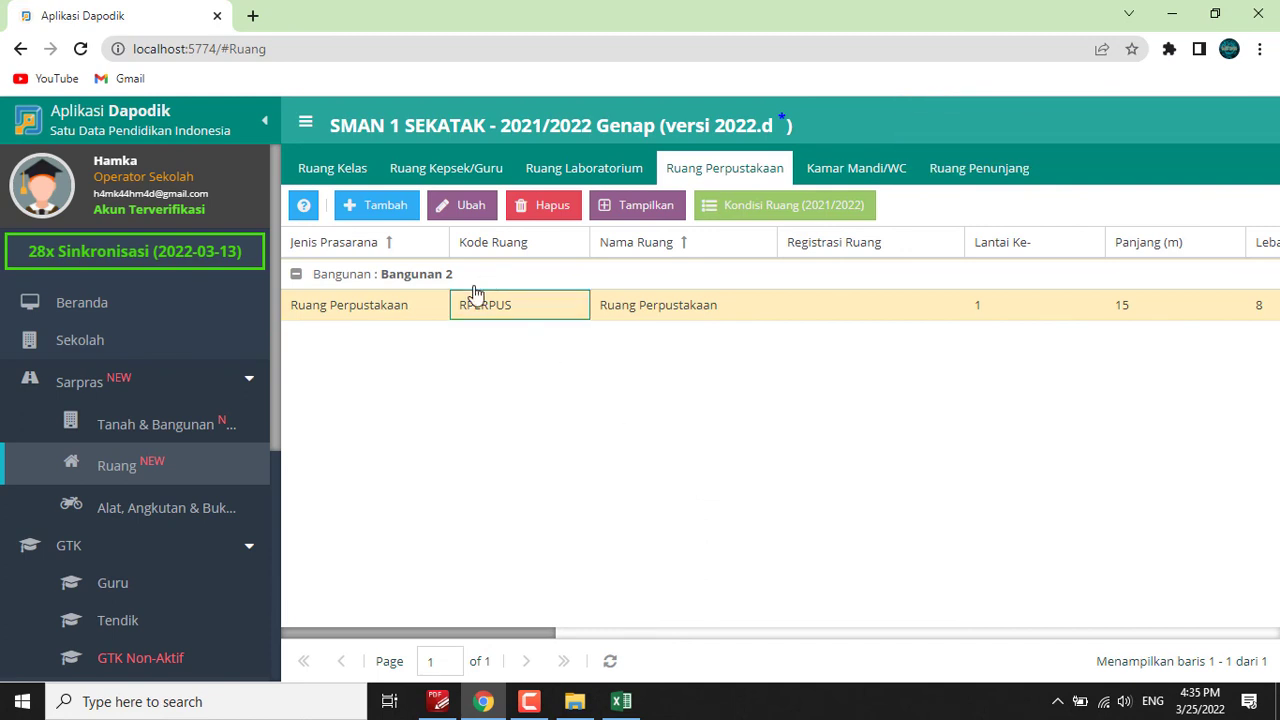
# Check the Kamar Mandi/WC list and expand the Bangunan 1 group in the Ruang Penunjang list.
pyautogui.click(855, 170)
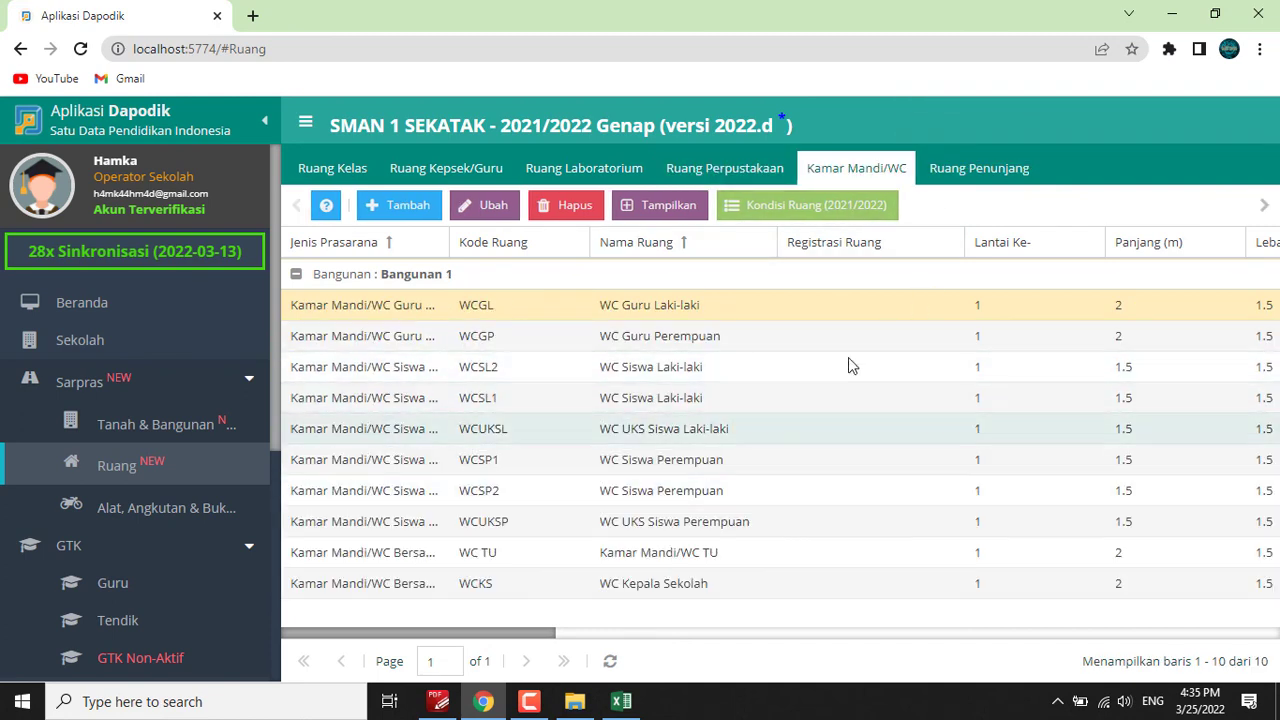
pyautogui.click(982, 170)
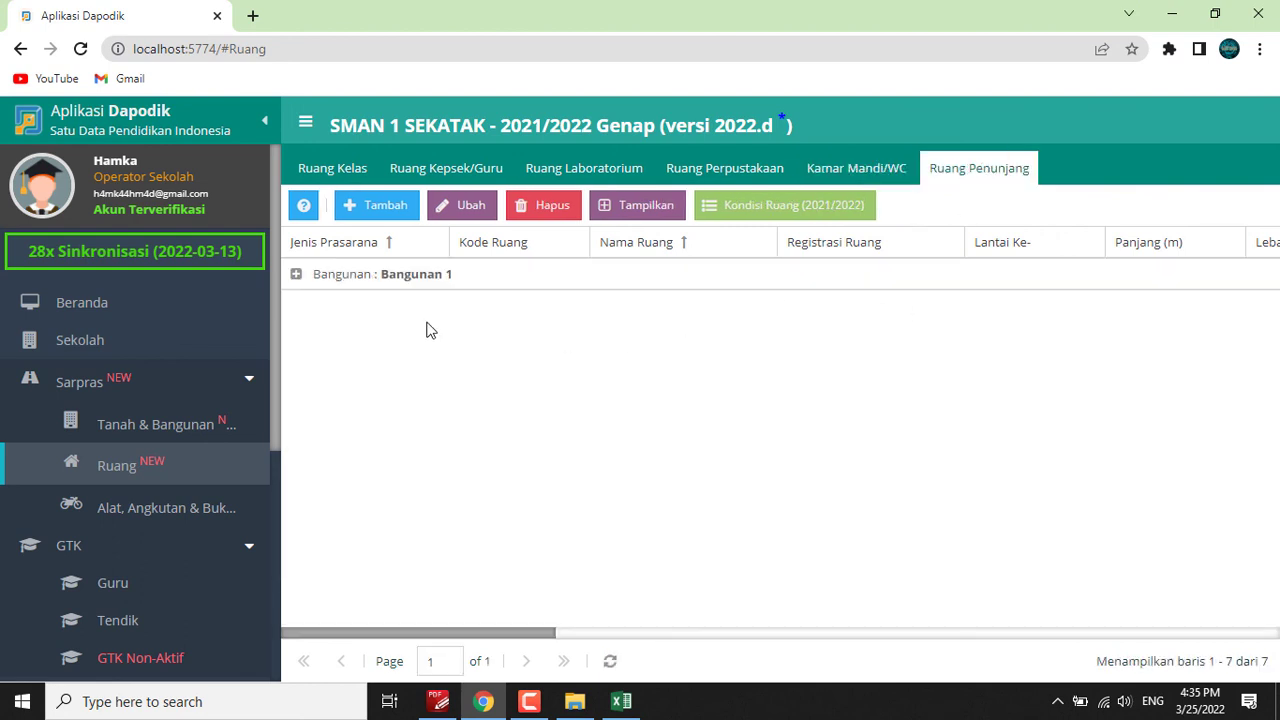
pyautogui.click(337, 277)
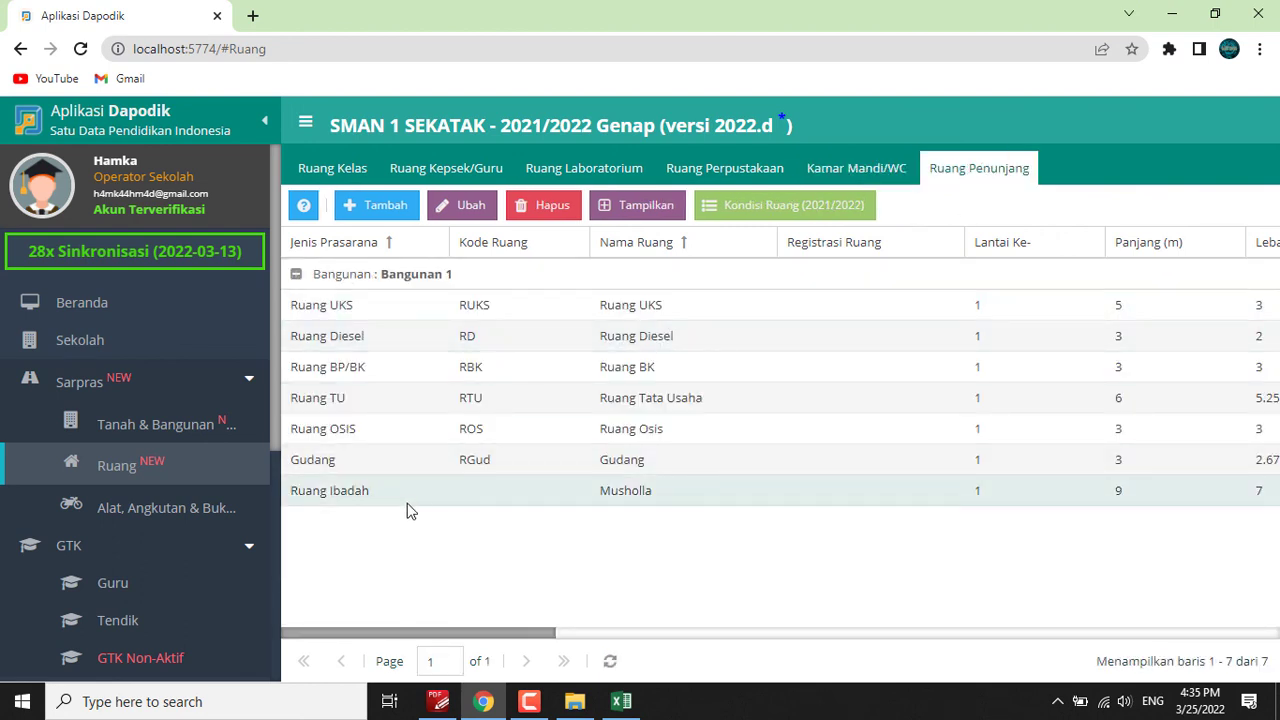
# Open the Ruang Ibadah record for editing and set its Bangunan to Musholla.
pyautogui.click(445, 505)
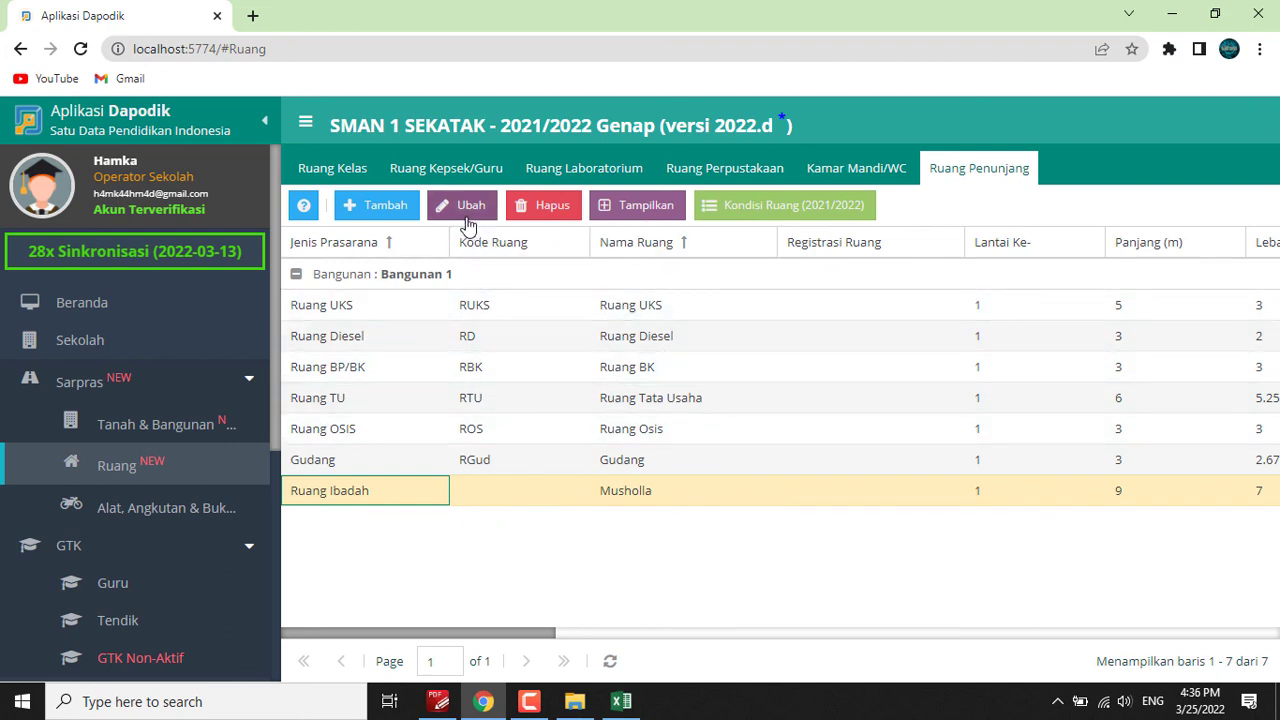
pyautogui.click(380, 210)
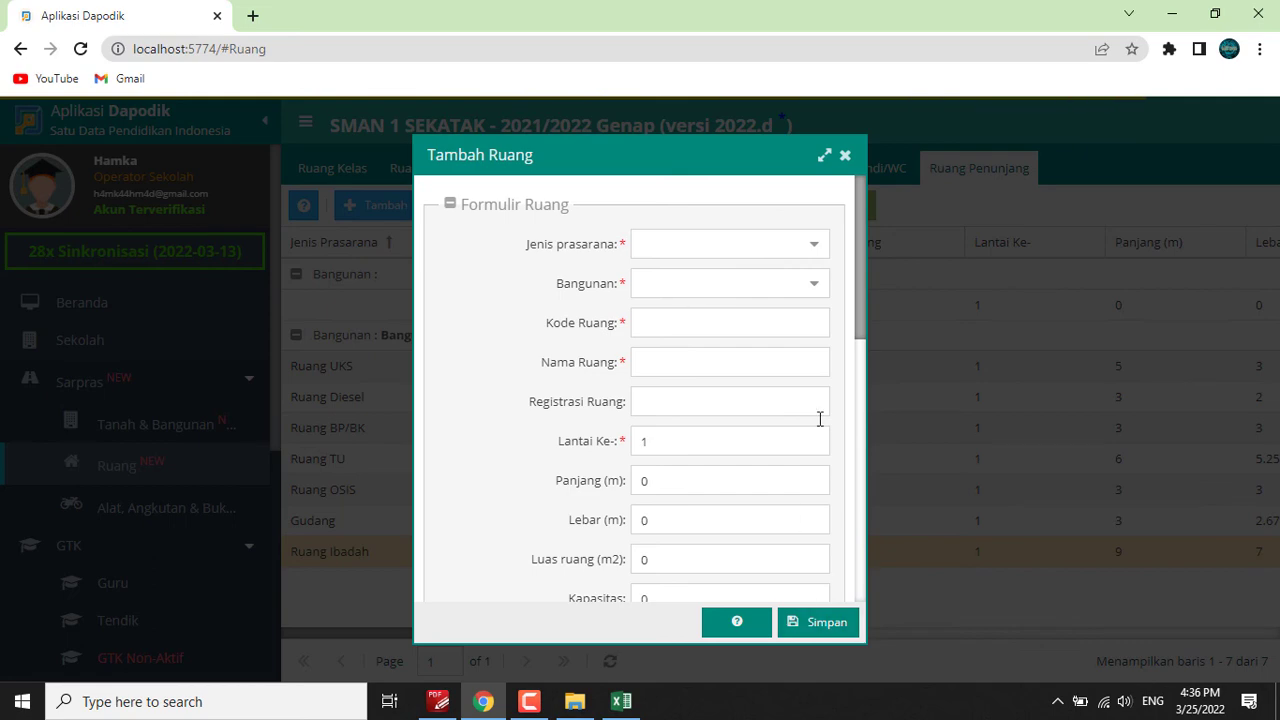
pyautogui.click(845, 155)
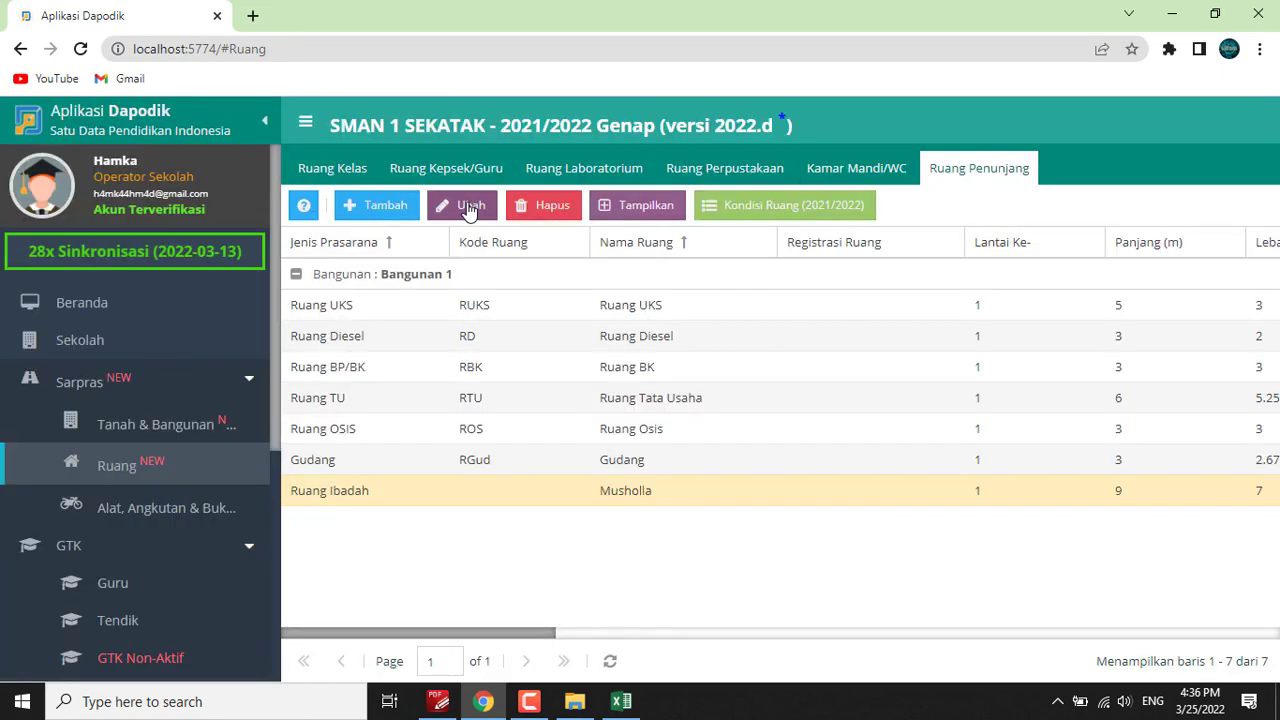
pyautogui.click(463, 205)
pyautogui.click(814, 285)
pyautogui.scroll(-3, 748, 412)
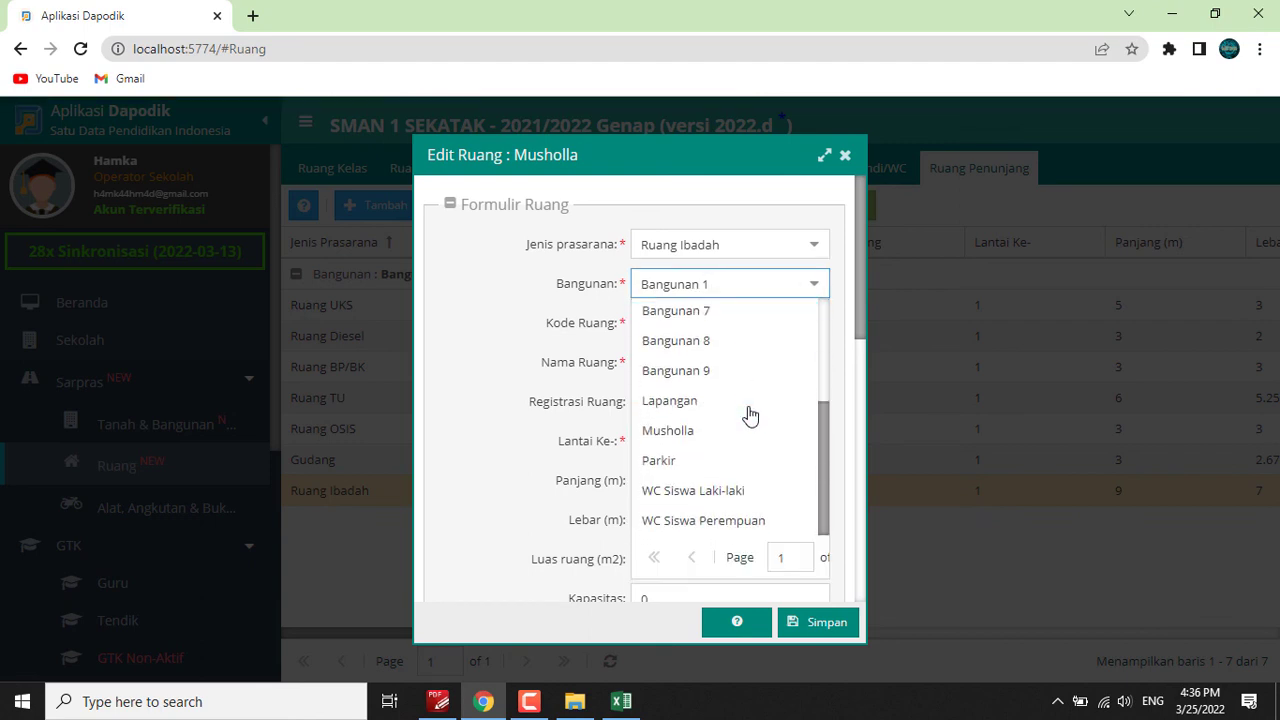
pyautogui.scroll(3, 755, 443)
pyautogui.scroll(-3, 758, 446)
pyautogui.click(716, 432)
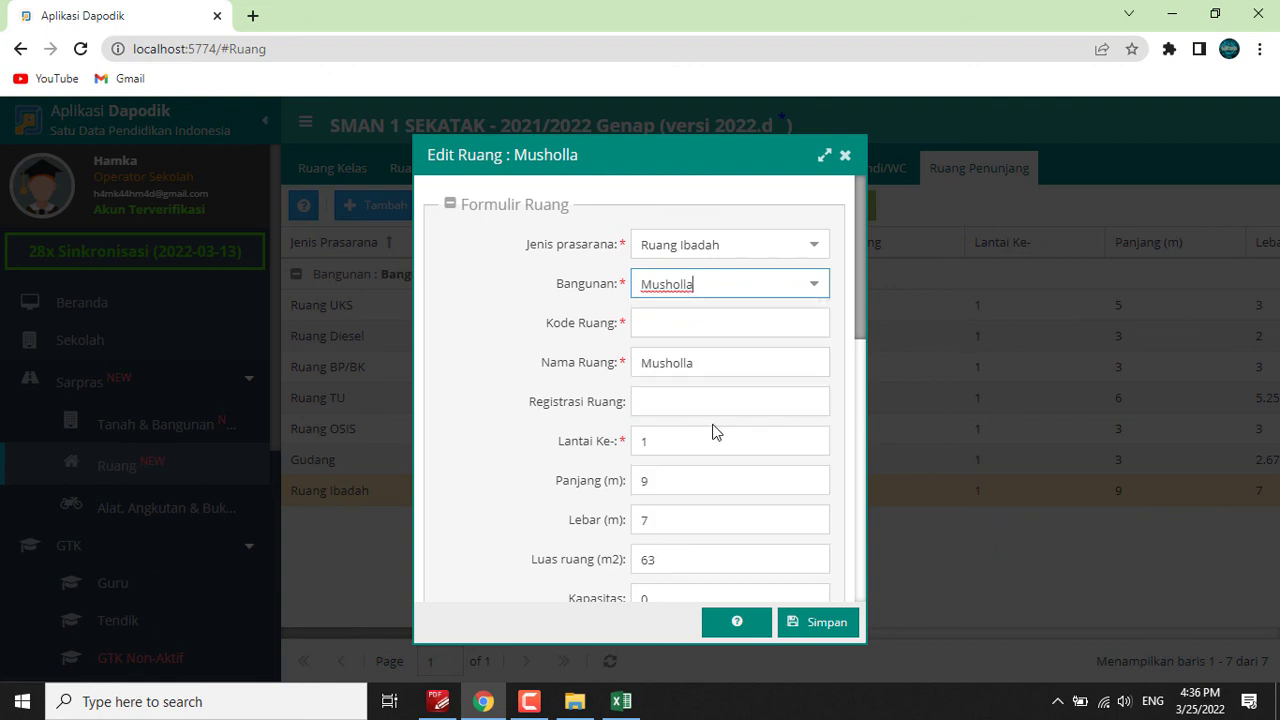
# Fill in the Kode Ruang of Ruang Ibadah as Musholla and save the record.
pyautogui.click(720, 323)
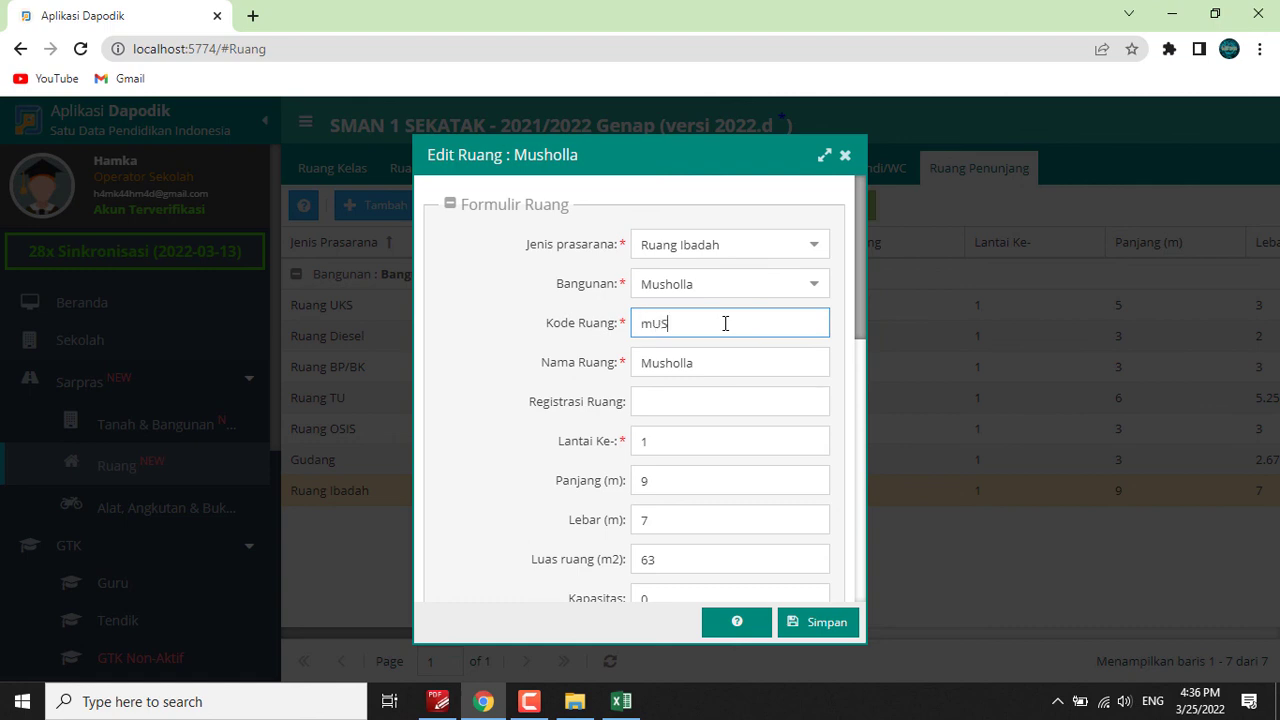
pyautogui.press('BackSpace')
pyautogui.click(825, 622)
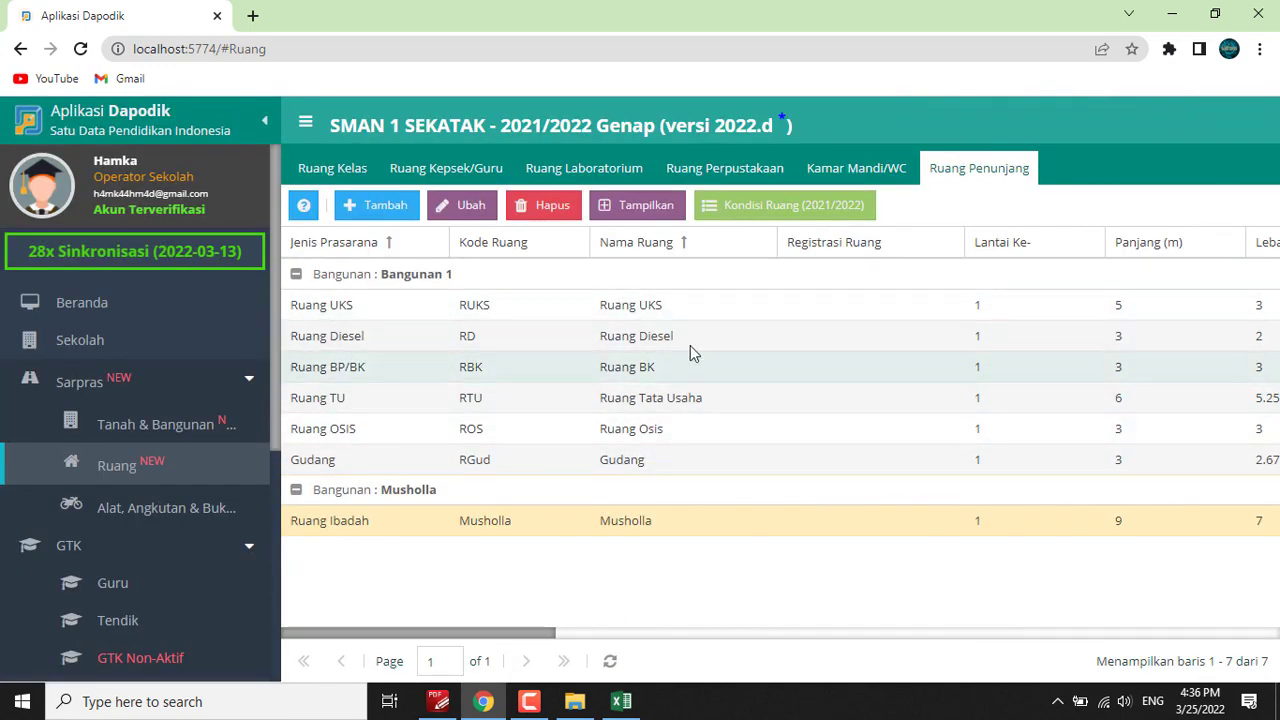
# Review the building grouping across the other room lists back to Ruang Kelas, and return to Ruang Penunjang.
pyautogui.click(836, 172)
pyautogui.click(702, 172)
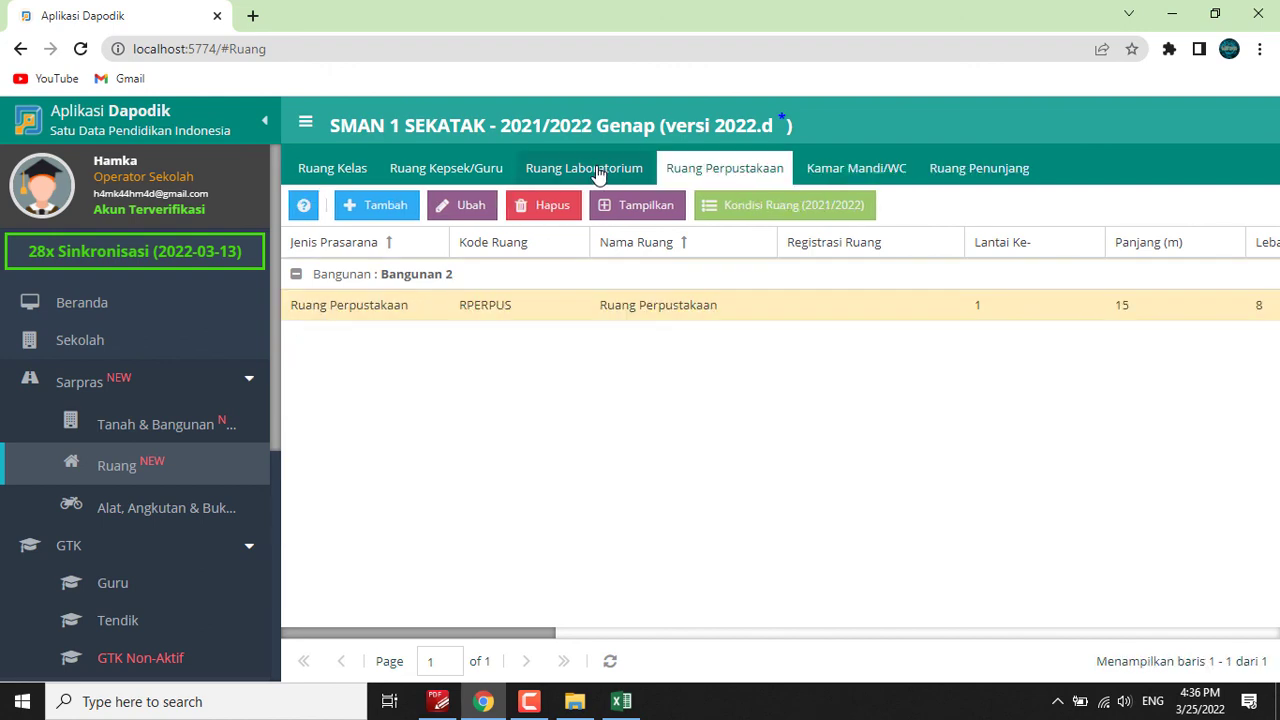
pyautogui.click(601, 172)
pyautogui.click(484, 172)
pyautogui.click(354, 172)
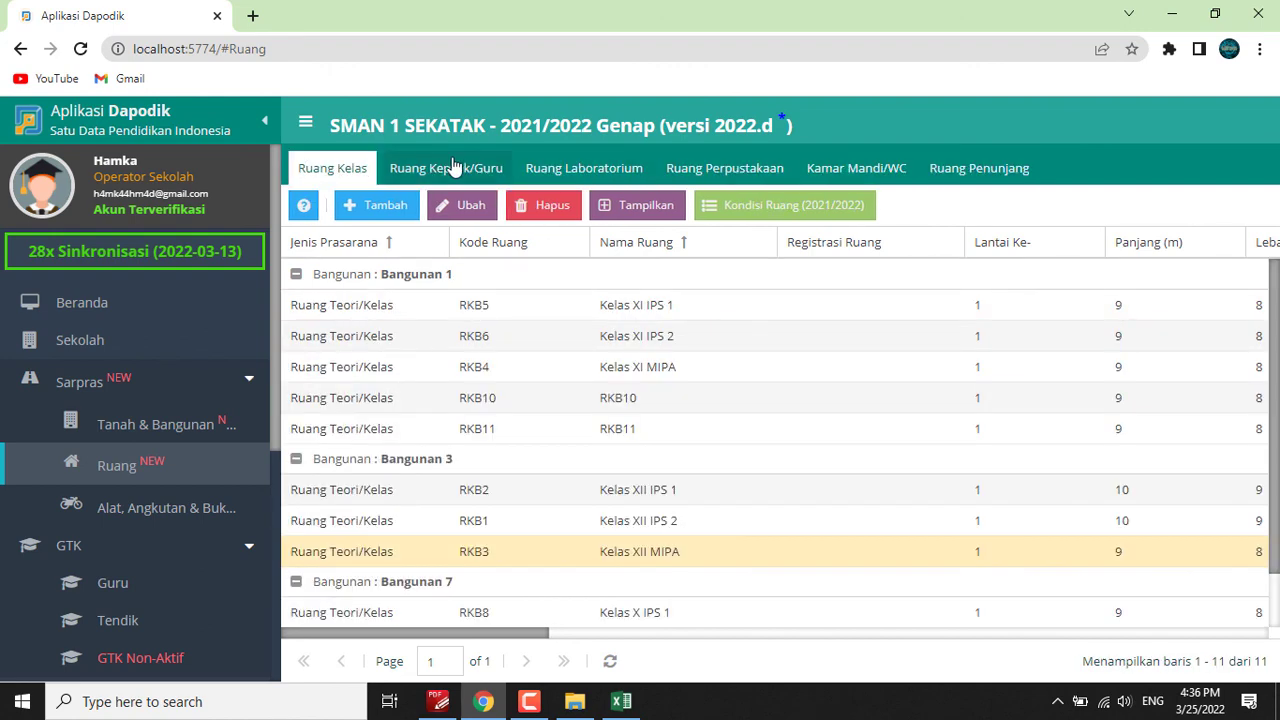
pyautogui.click(937, 170)
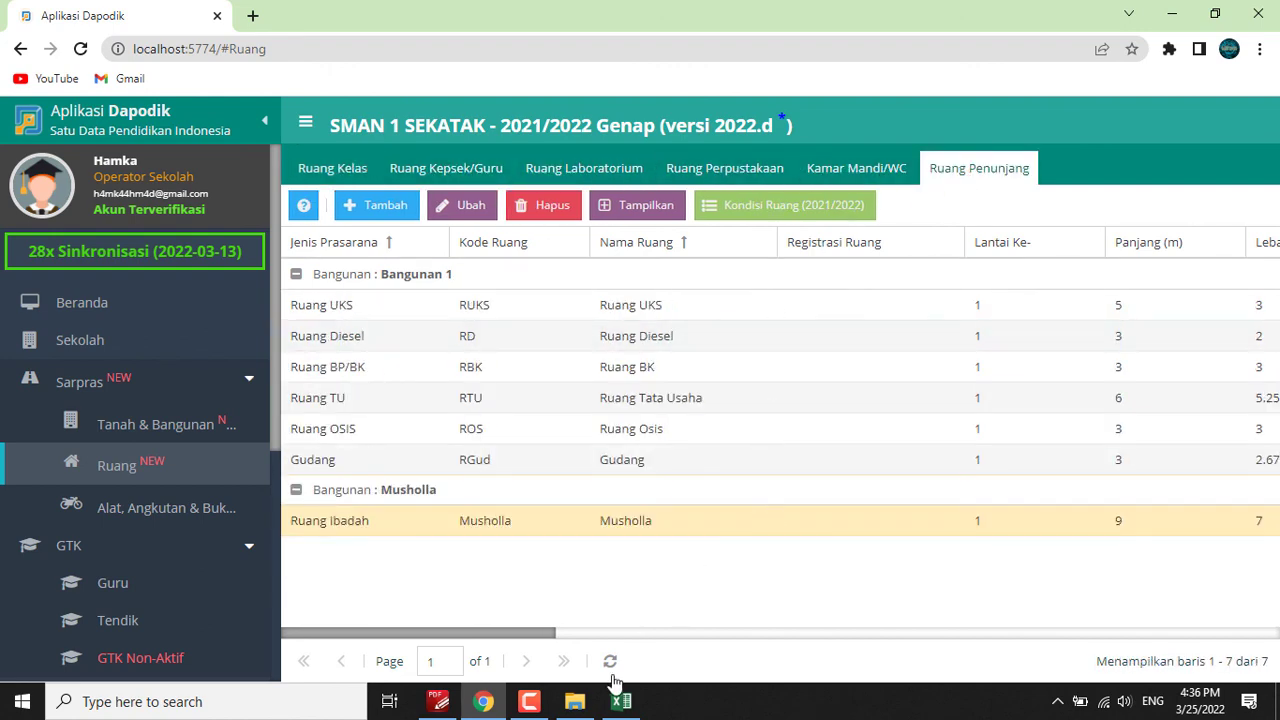